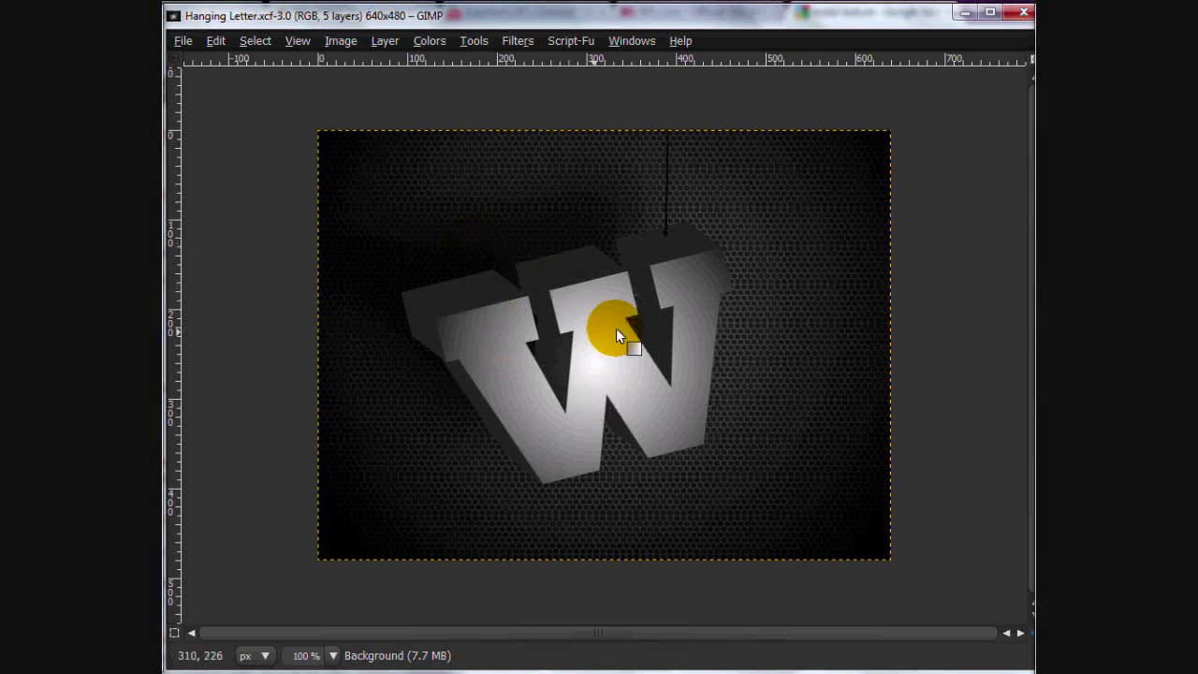
left_click_drag(616, 330, 667, 247)
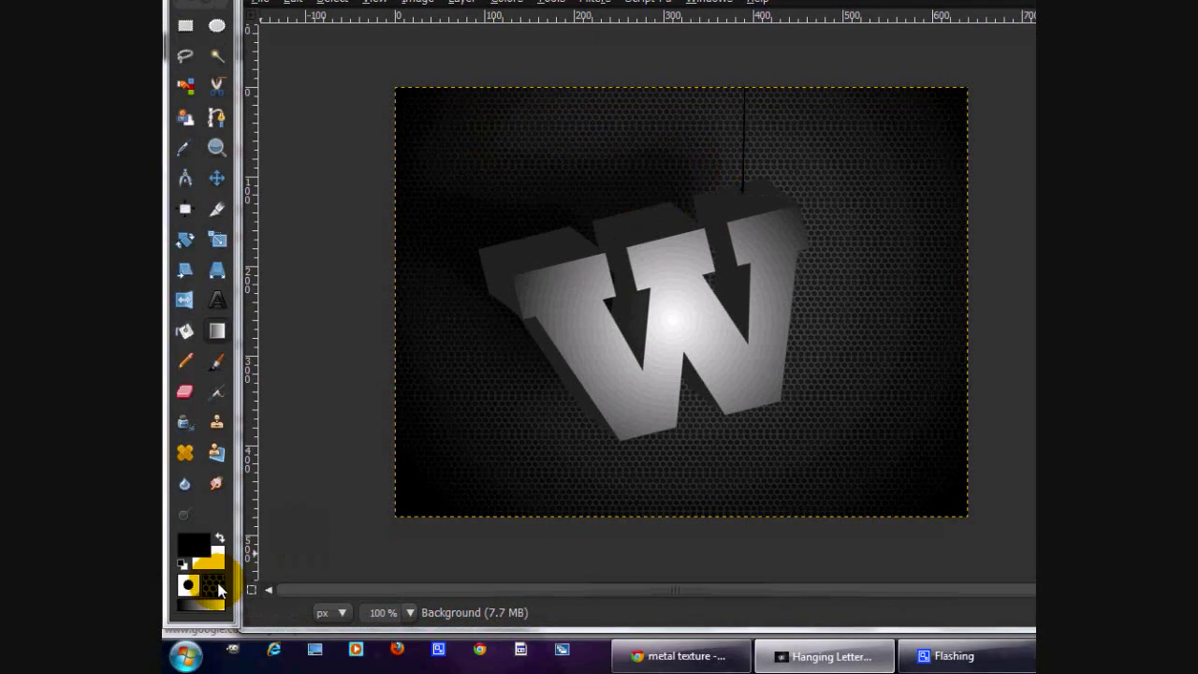
Choose the black hexagon mesh as the active pattern and close the pattern selection.
left_click(214, 575)
left_click(410, 244)
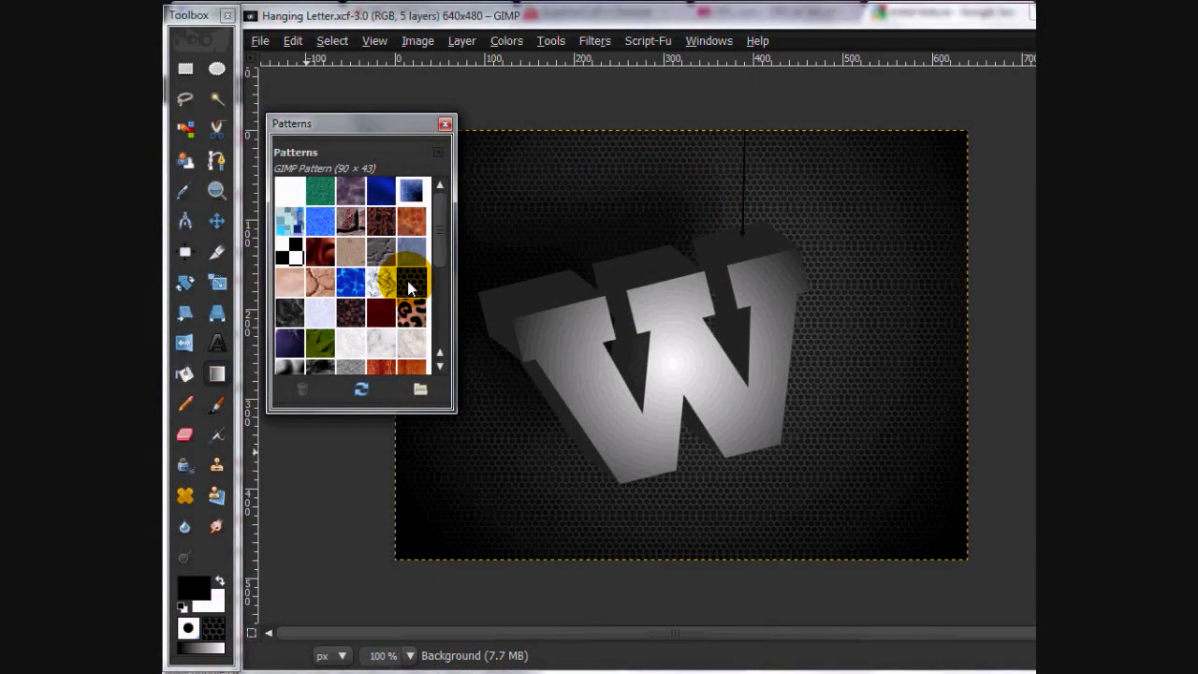
left_click(445, 124)
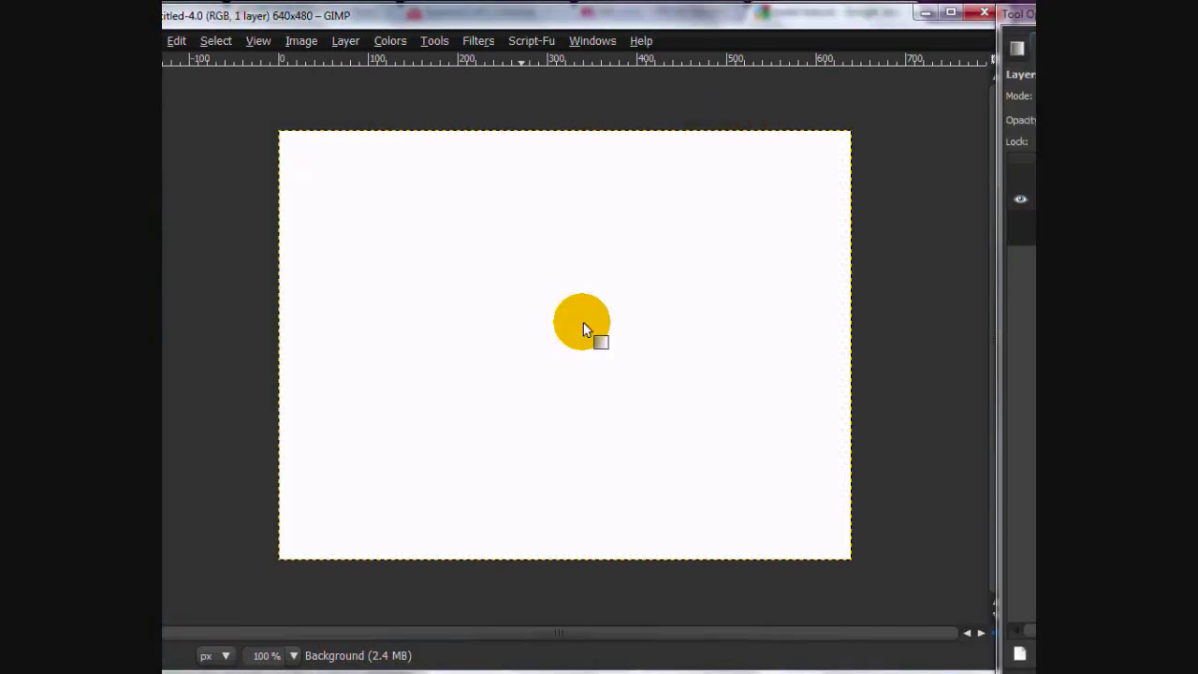
Fill the whole blank white 640x480 image with the hexagon pattern using Bucket Fill set to Pattern fill.
left_click(556, 304)
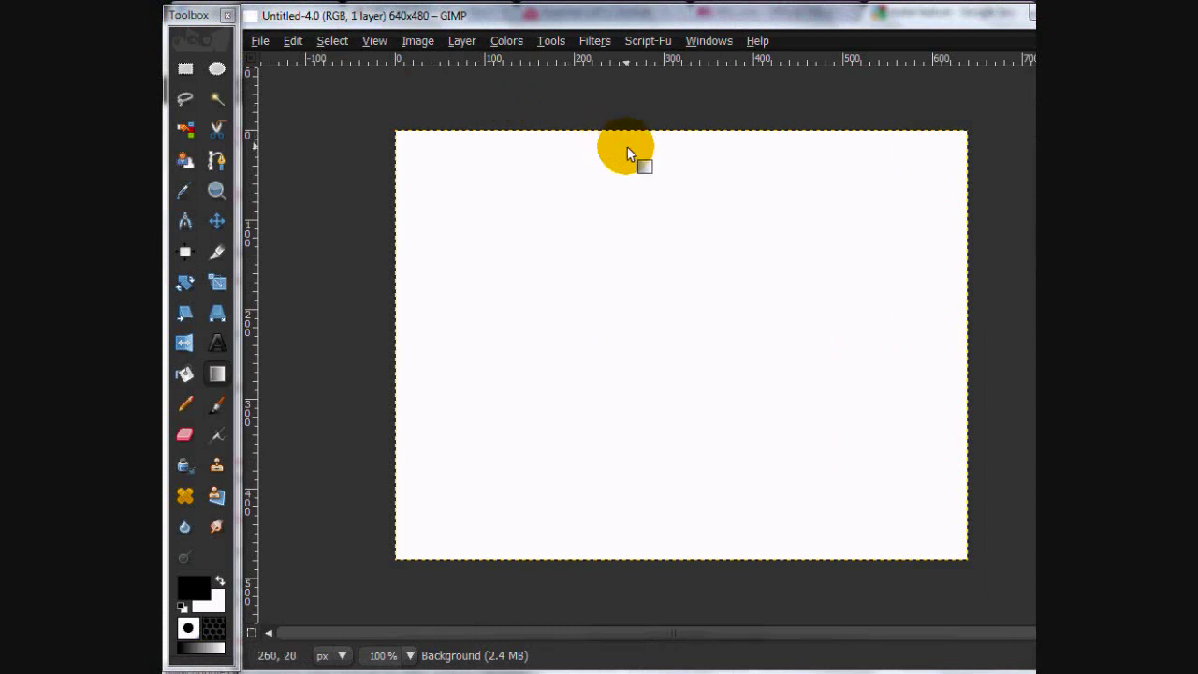
left_click(185, 375)
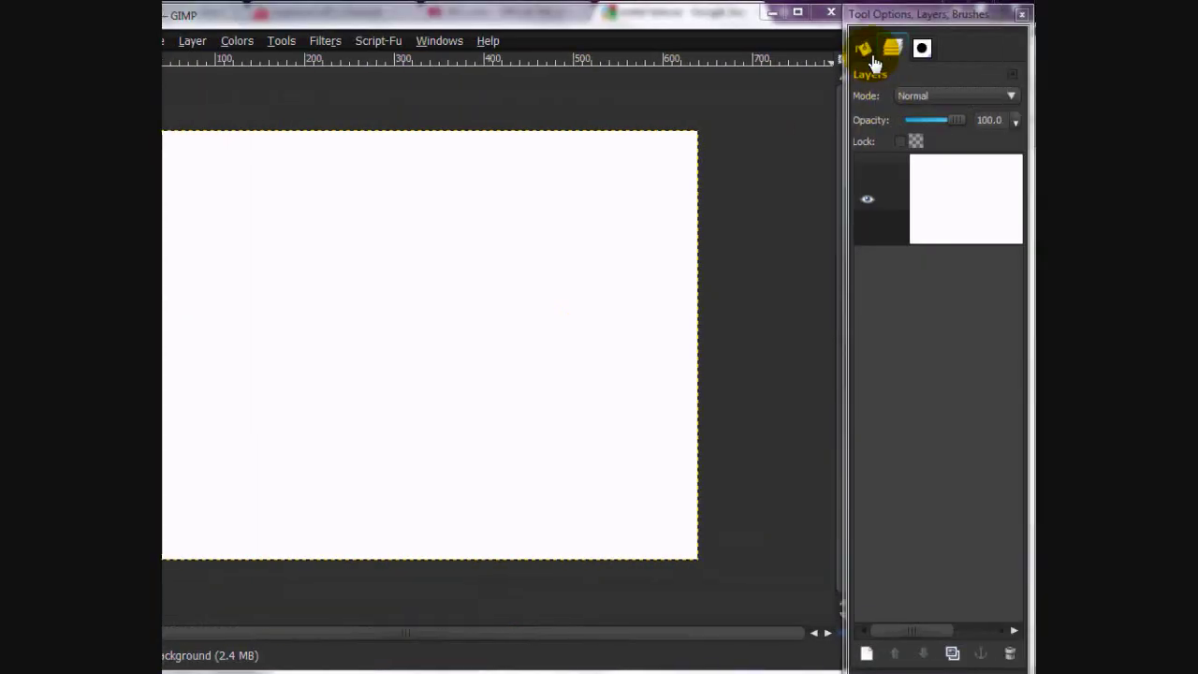
left_click(865, 50)
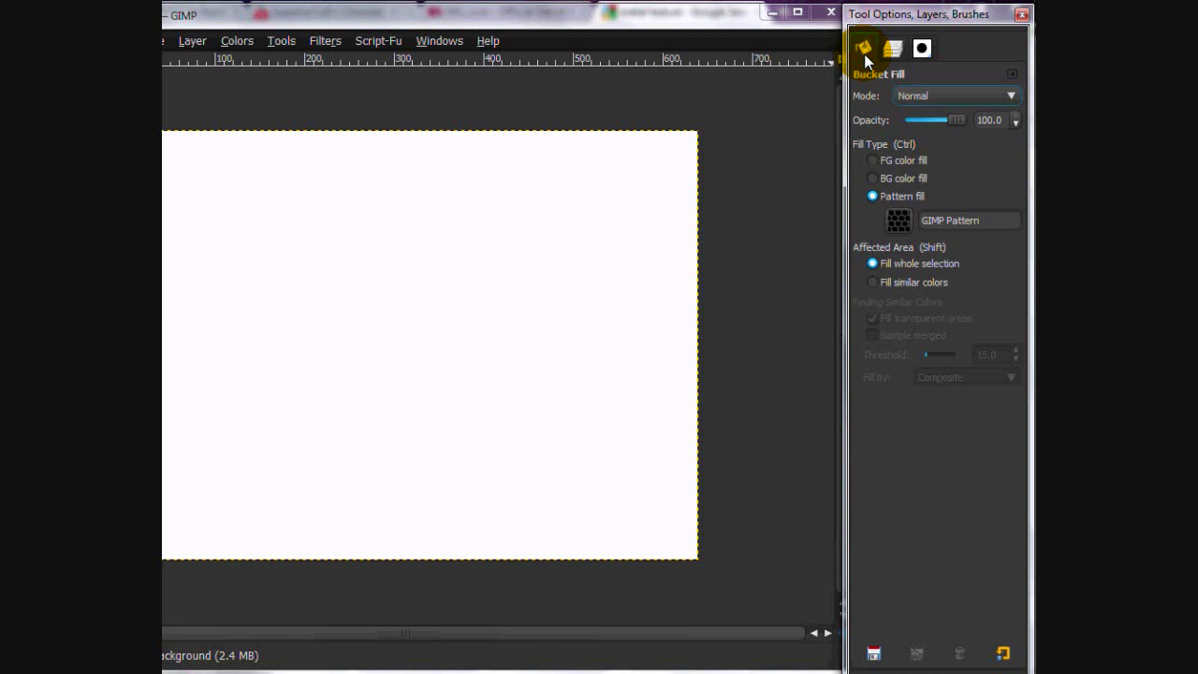
left_click(877, 202)
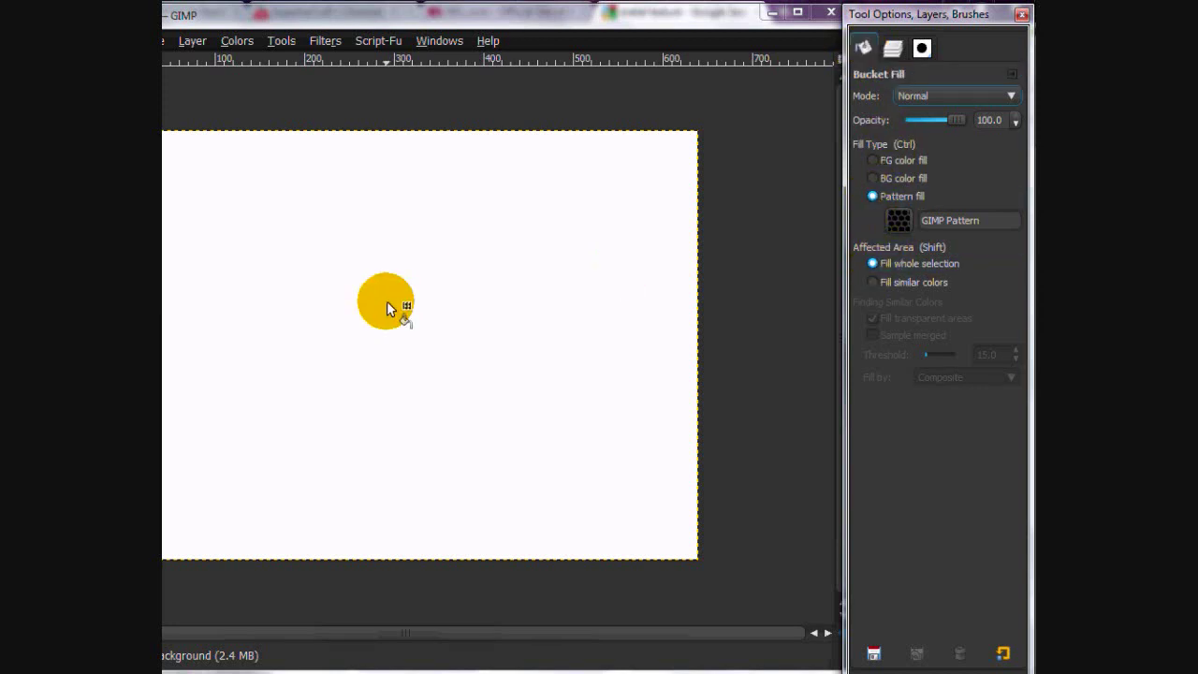
left_click(388, 305)
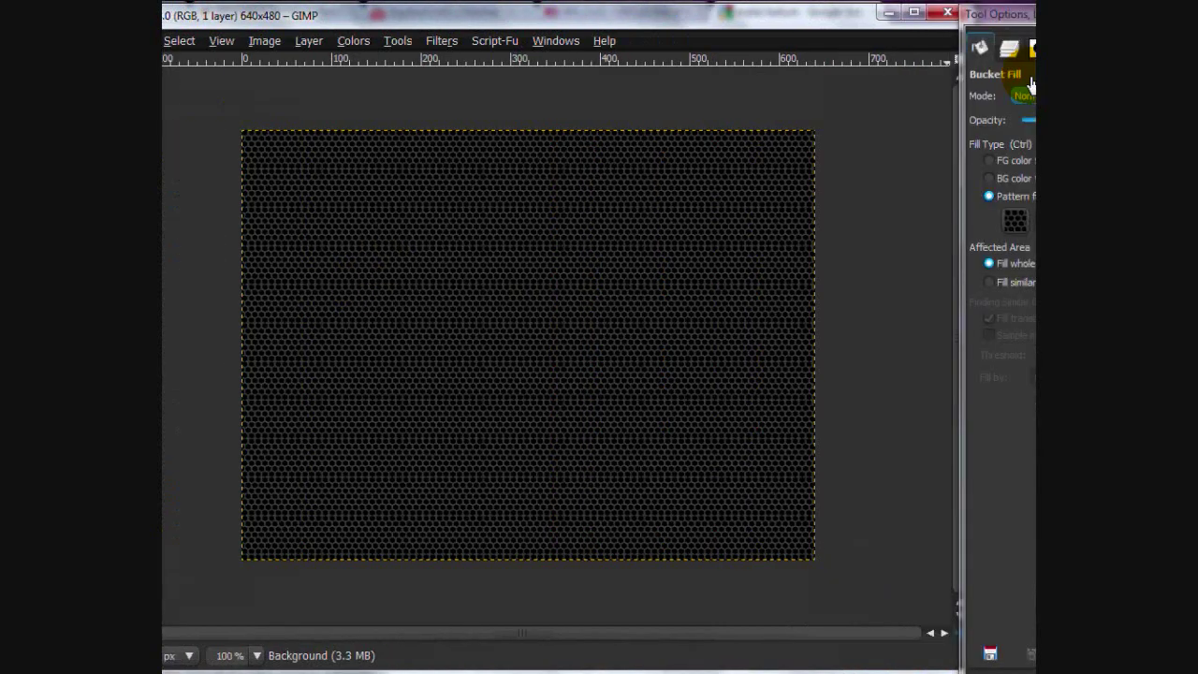
Add a transparent new layer and prepare the Blend tool with a white foreground, black background and Radial shape.
left_click(896, 49)
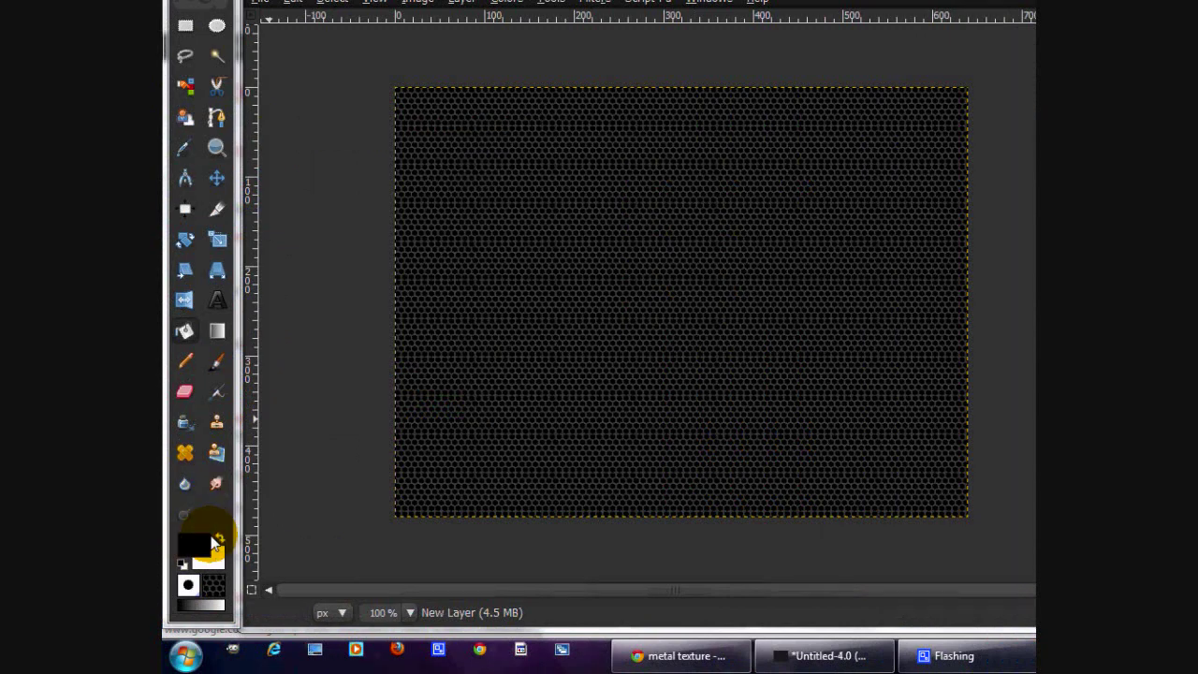
left_click(218, 539)
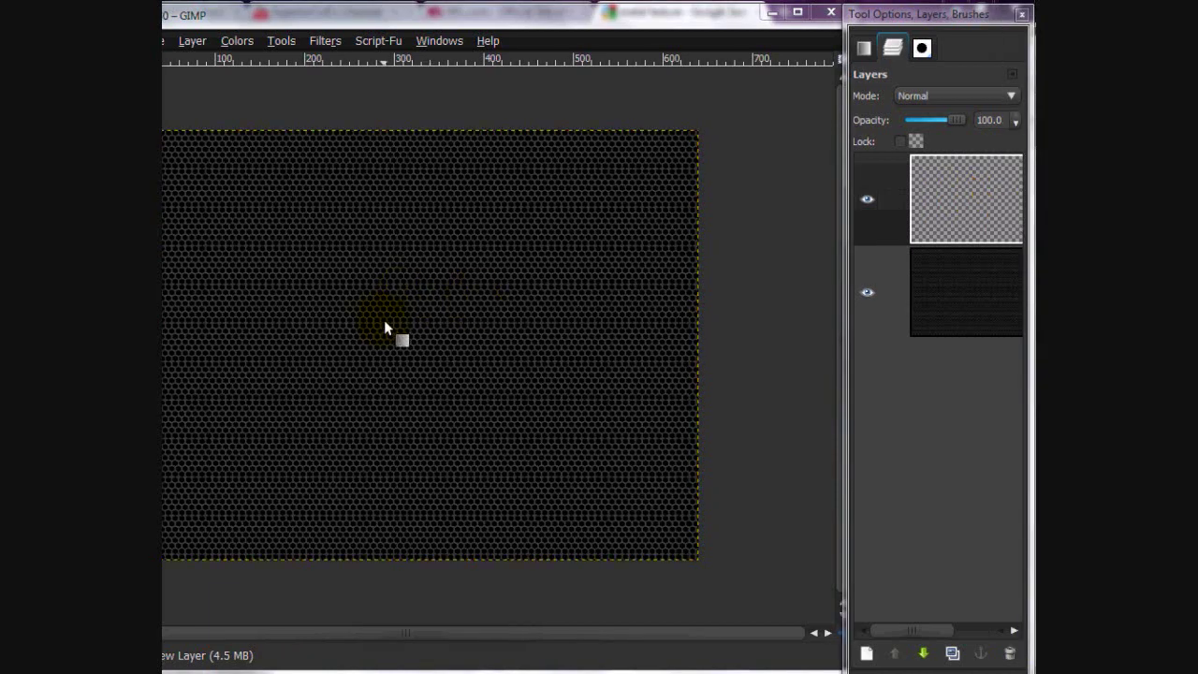
left_click(863, 48)
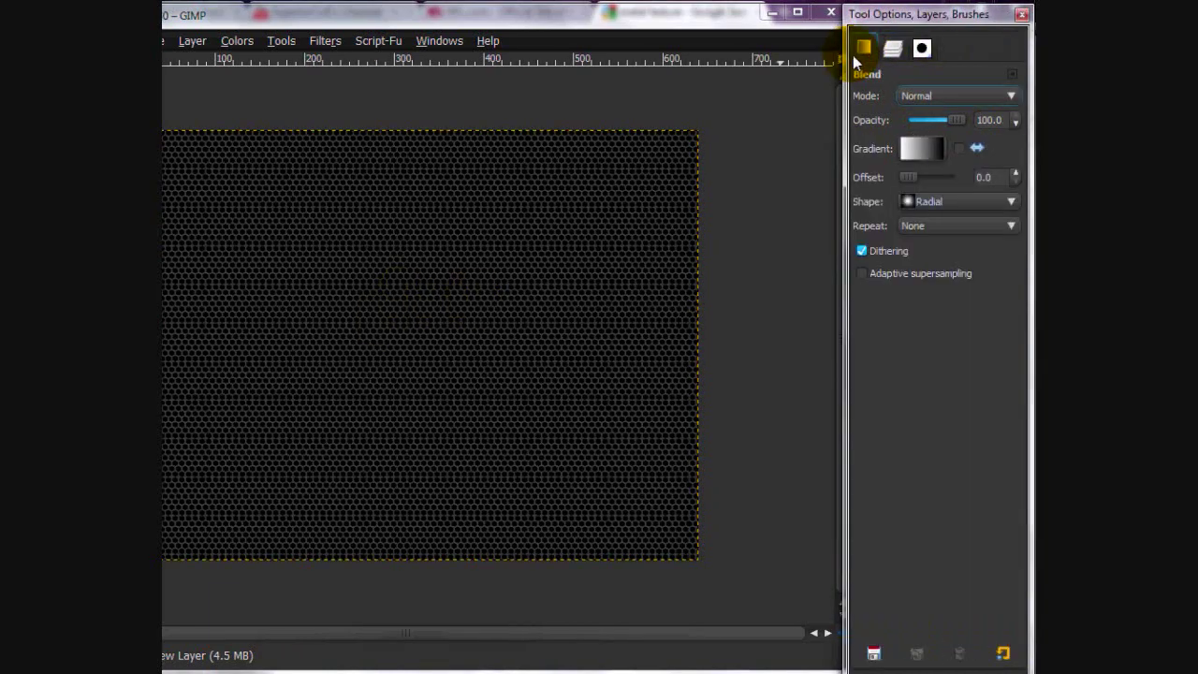
left_click(926, 204)
left_click(926, 201)
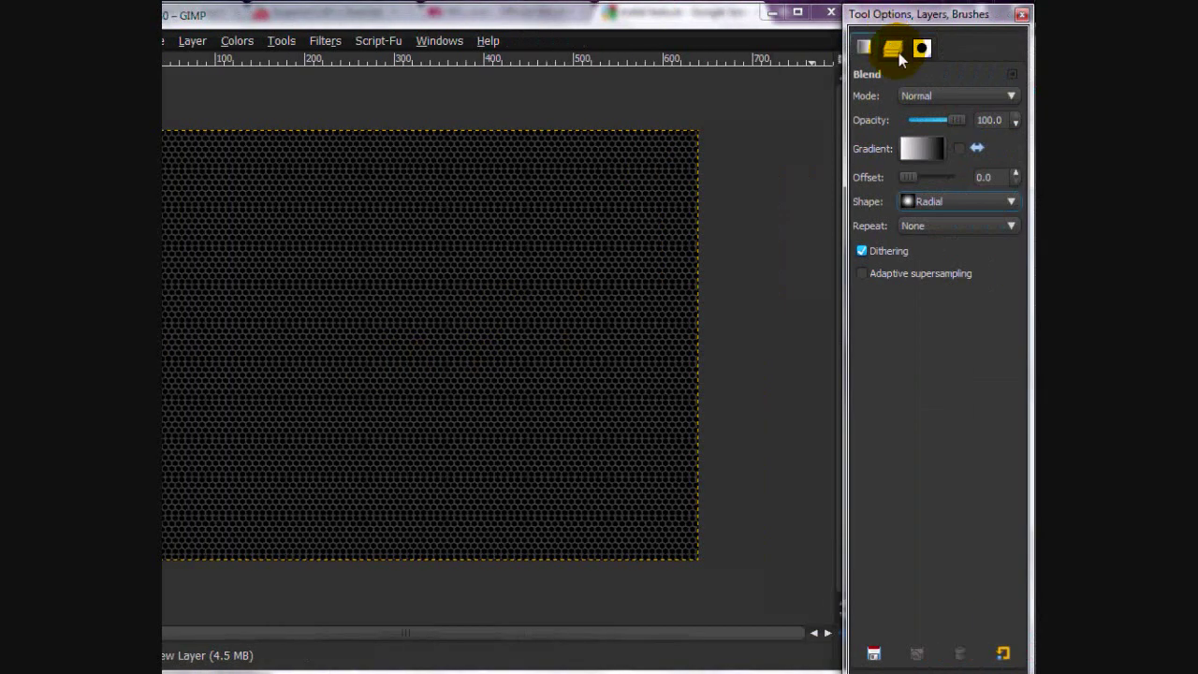
Detach the Layers dialog from the dock into its own floating window.
left_click_drag(1011, 51, 612, 297)
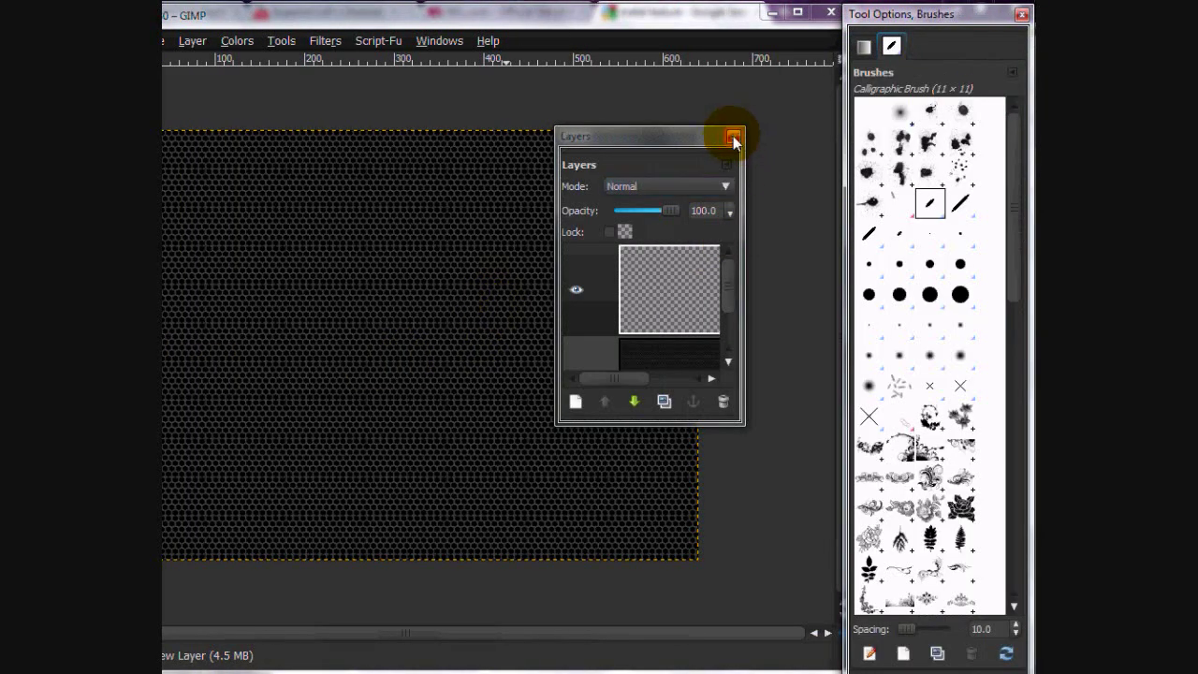
left_click_drag(615, 140, 624, 141)
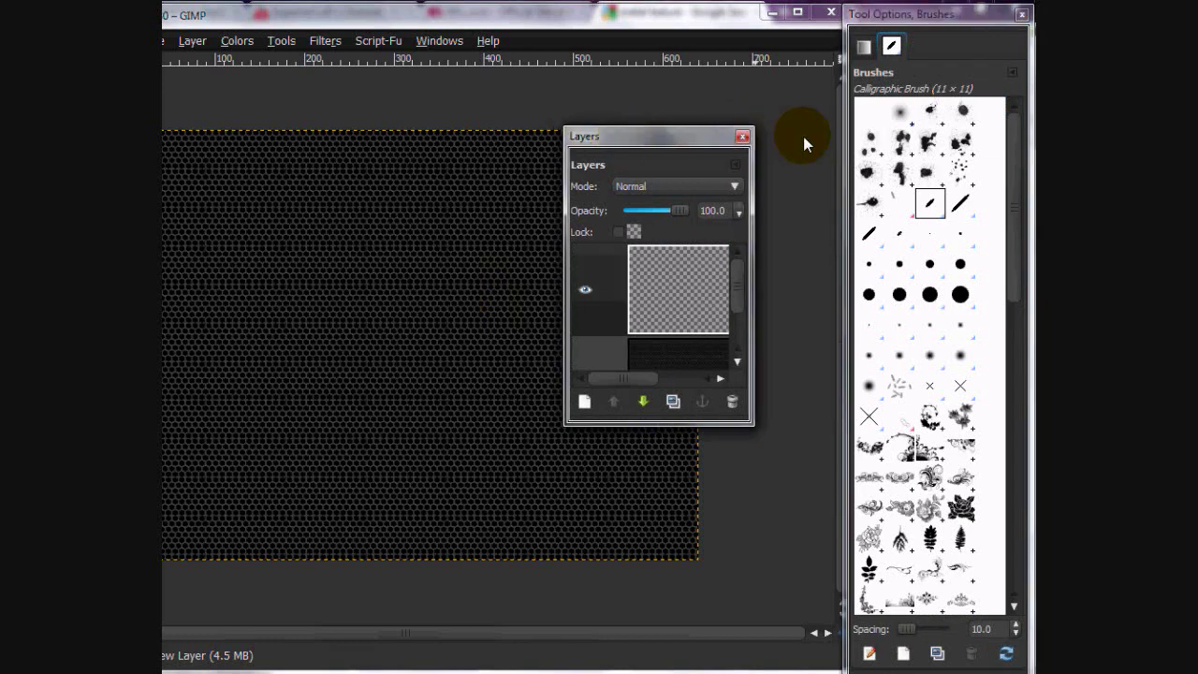
Add a Layers tab to the dock that holds the brushes and close the floating Layers window.
left_click(1013, 72)
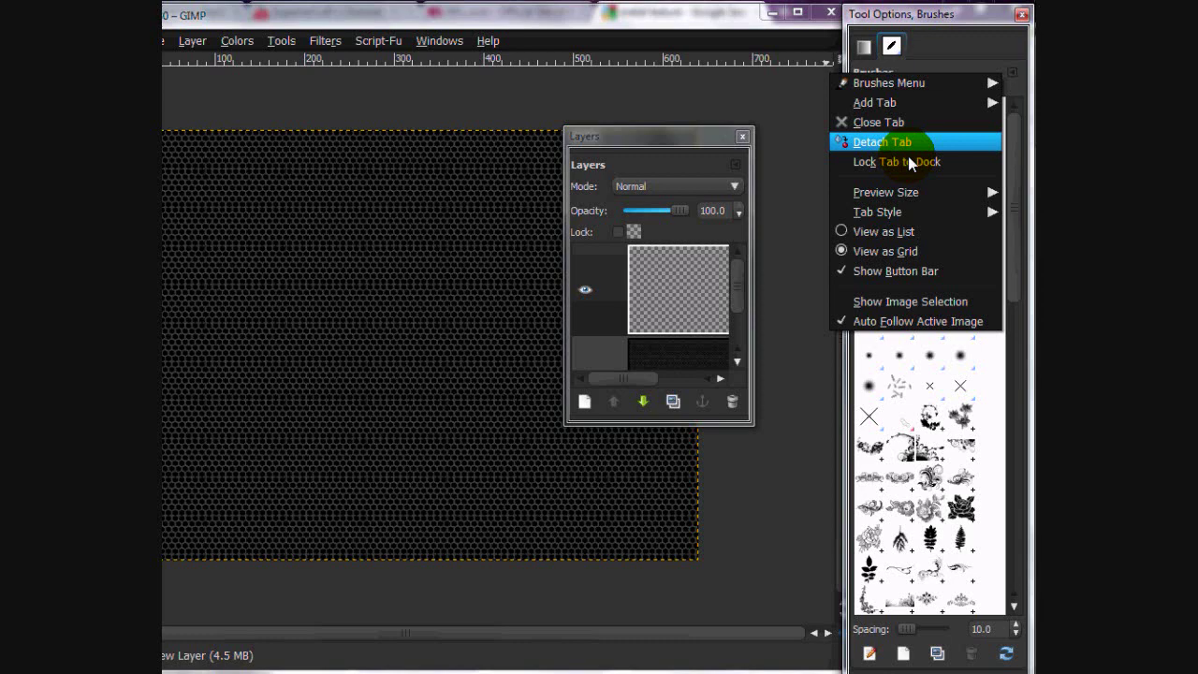
mouse_move(908, 103)
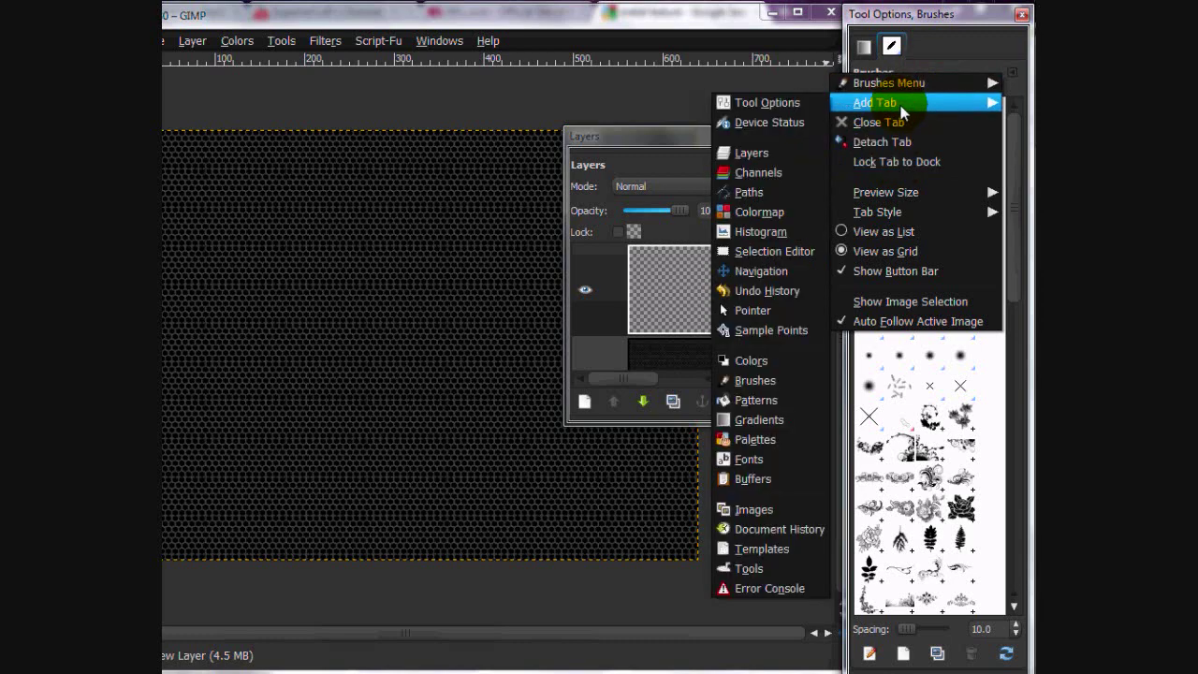
left_click(1006, 49)
left_click(1013, 72)
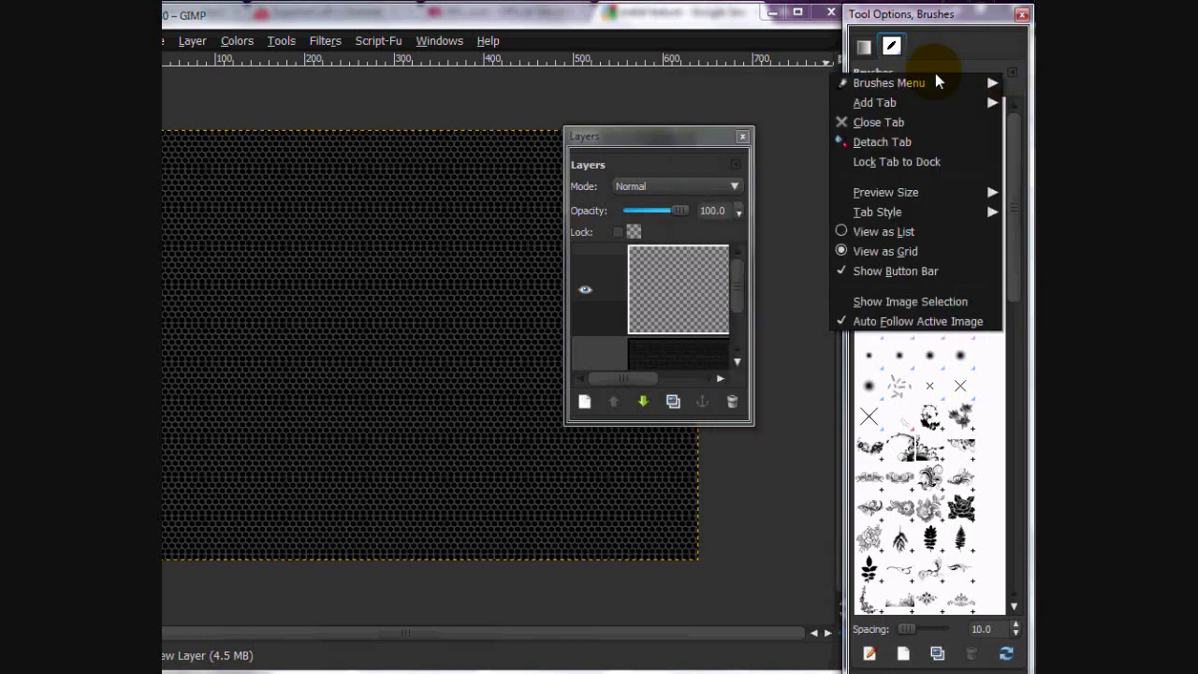
mouse_move(899, 103)
left_click(748, 155)
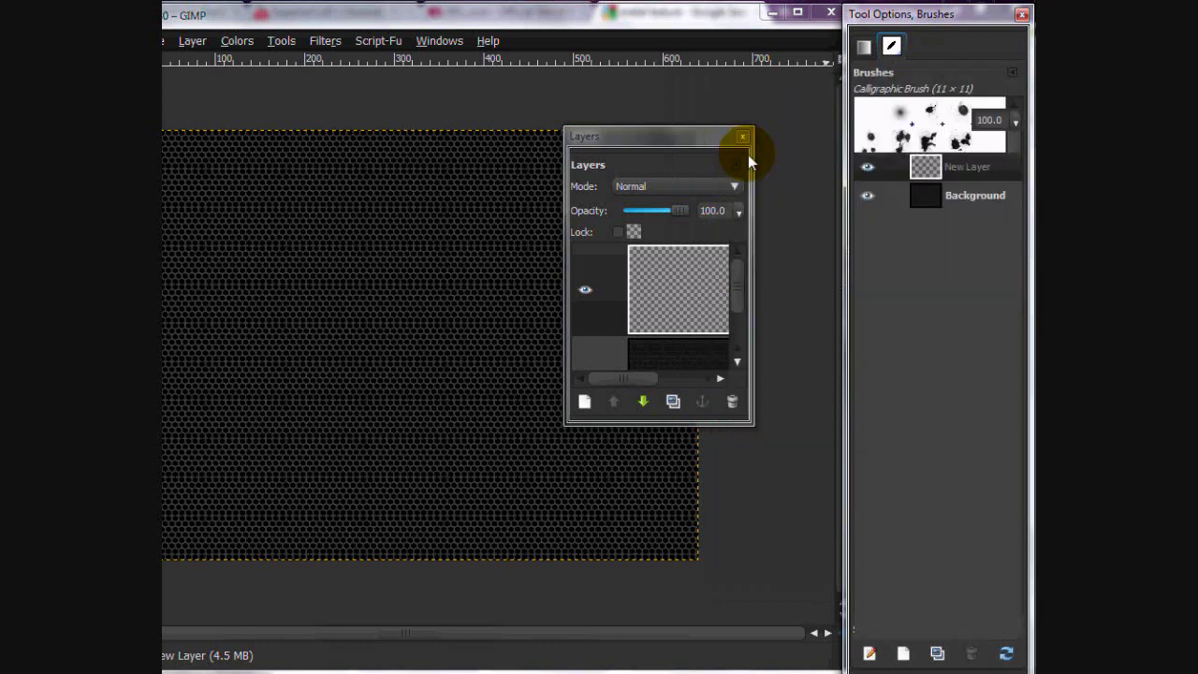
left_click(744, 136)
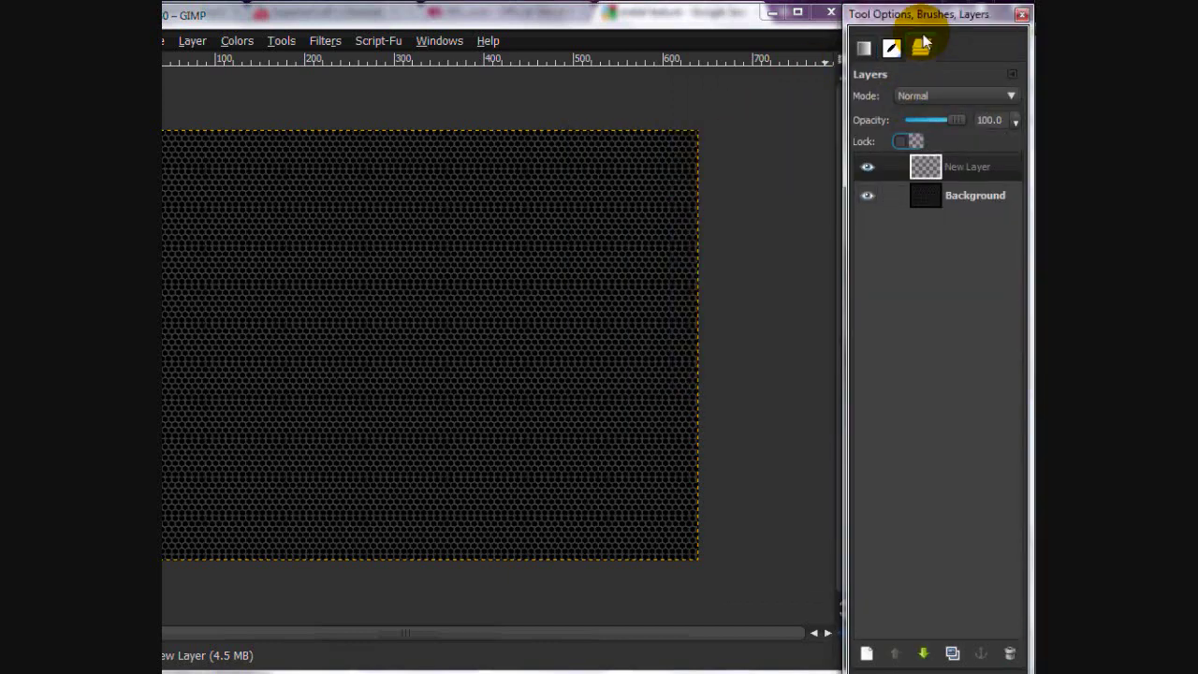
Take the Layers tab out of the dock again and add it back beside the brushes.
mouse_move(924, 43)
left_mouse_down()
mouse_move(861, 64)
mouse_move(913, 57)
left_mouse_up()
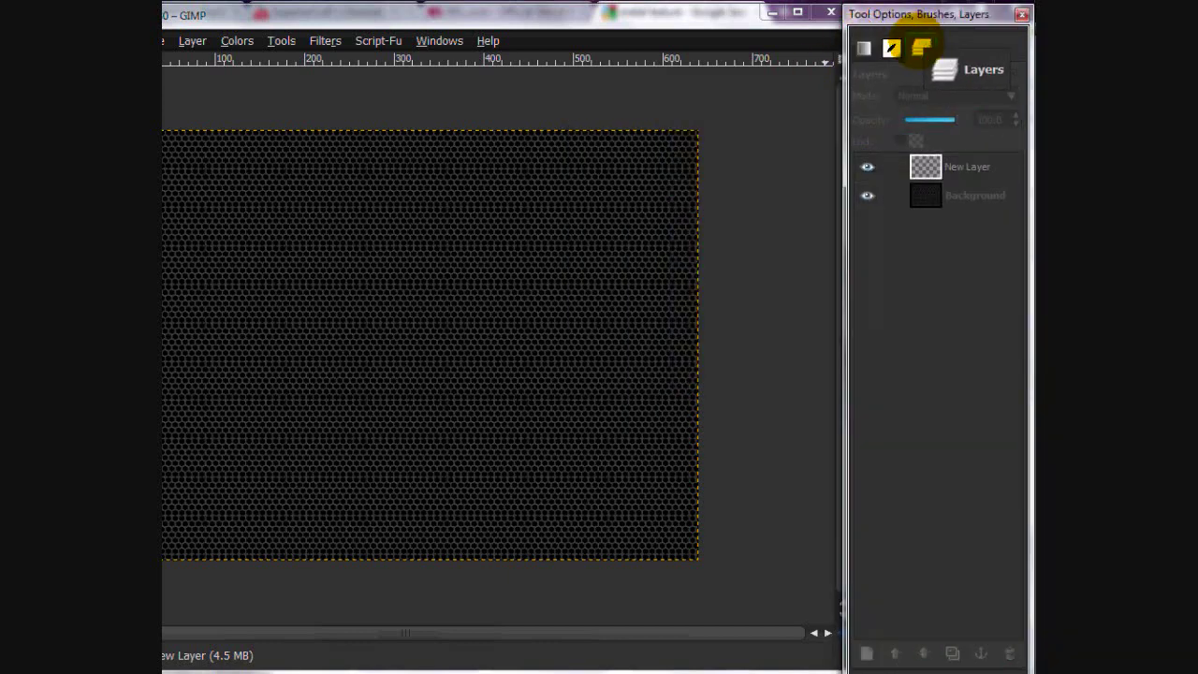
left_click_drag(964, 24, 819, 60)
left_click(896, 49)
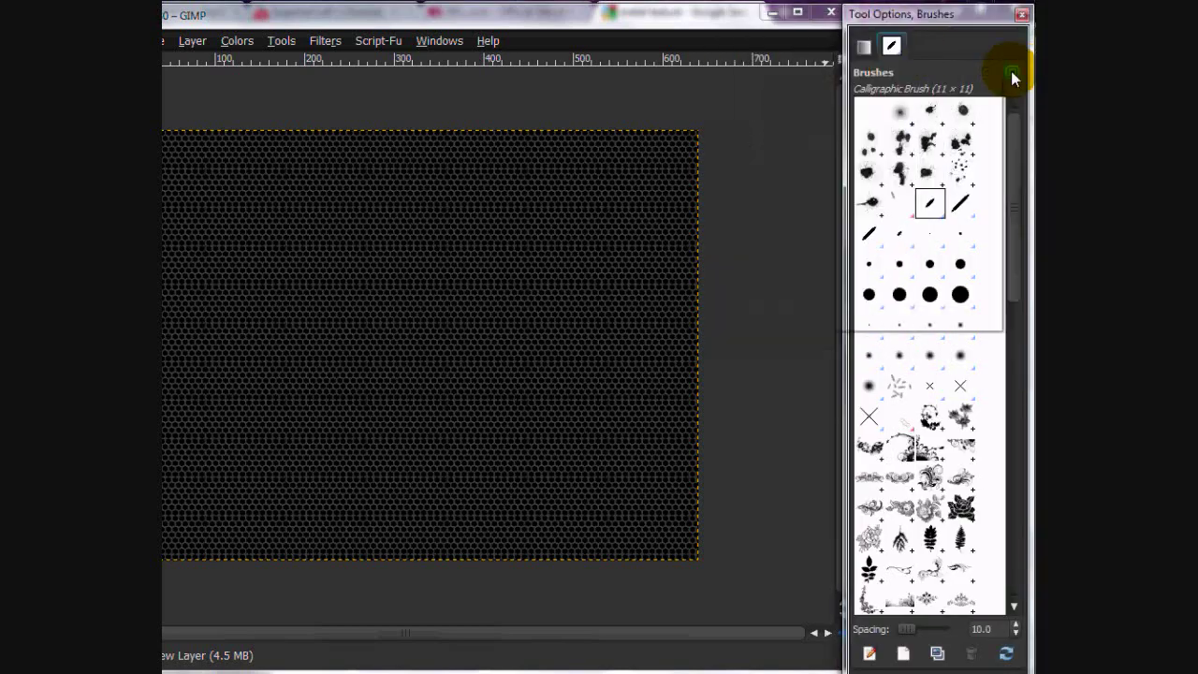
left_click(1012, 72)
mouse_move(880, 103)
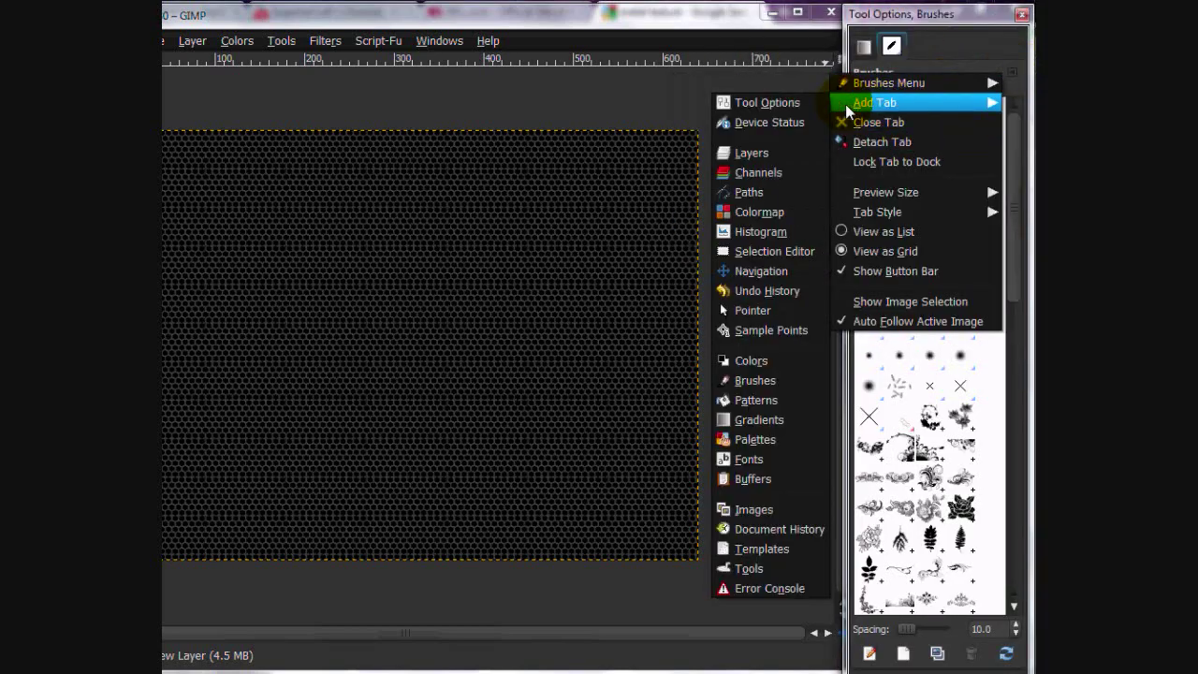
left_click(774, 152)
Enlarge the preview size of the layer thumbnails in the Layers dialog.
left_click(949, 166)
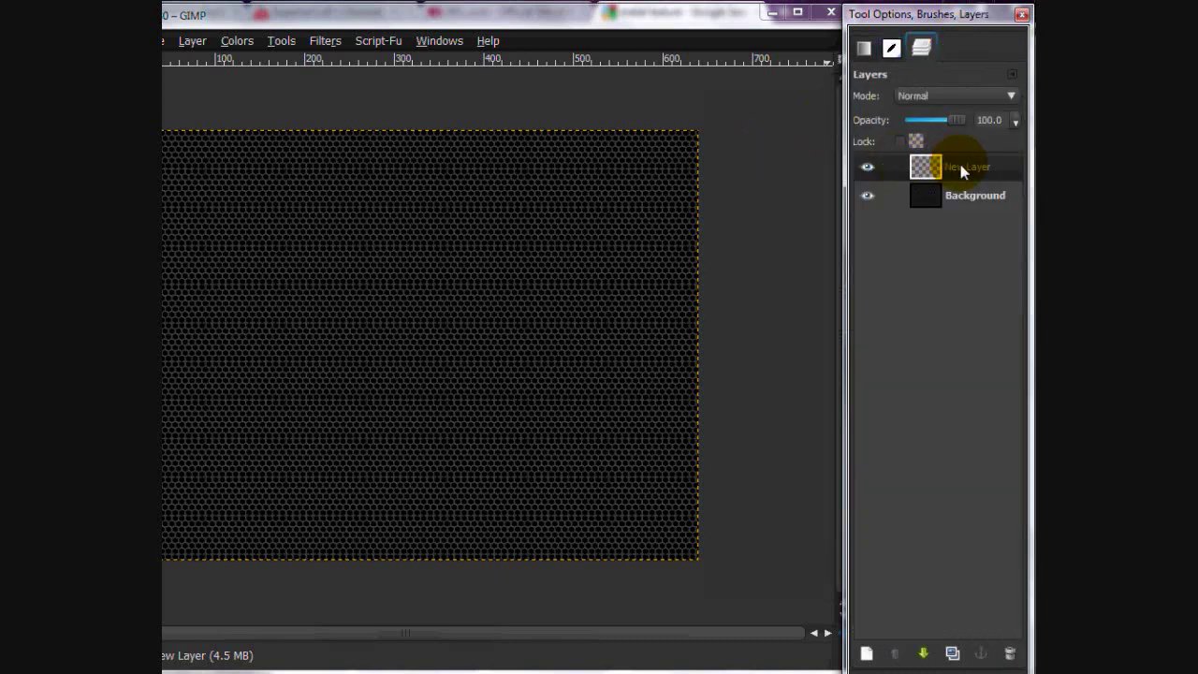
right_click(975, 218)
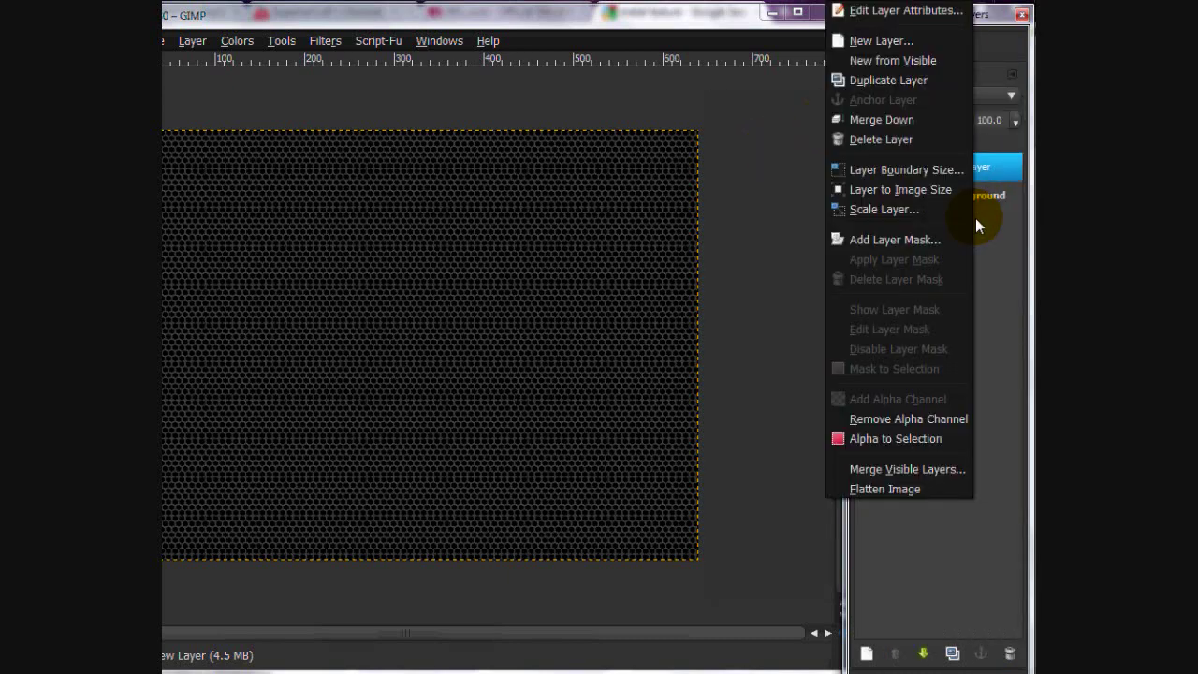
left_click(1009, 326)
left_click(1011, 73)
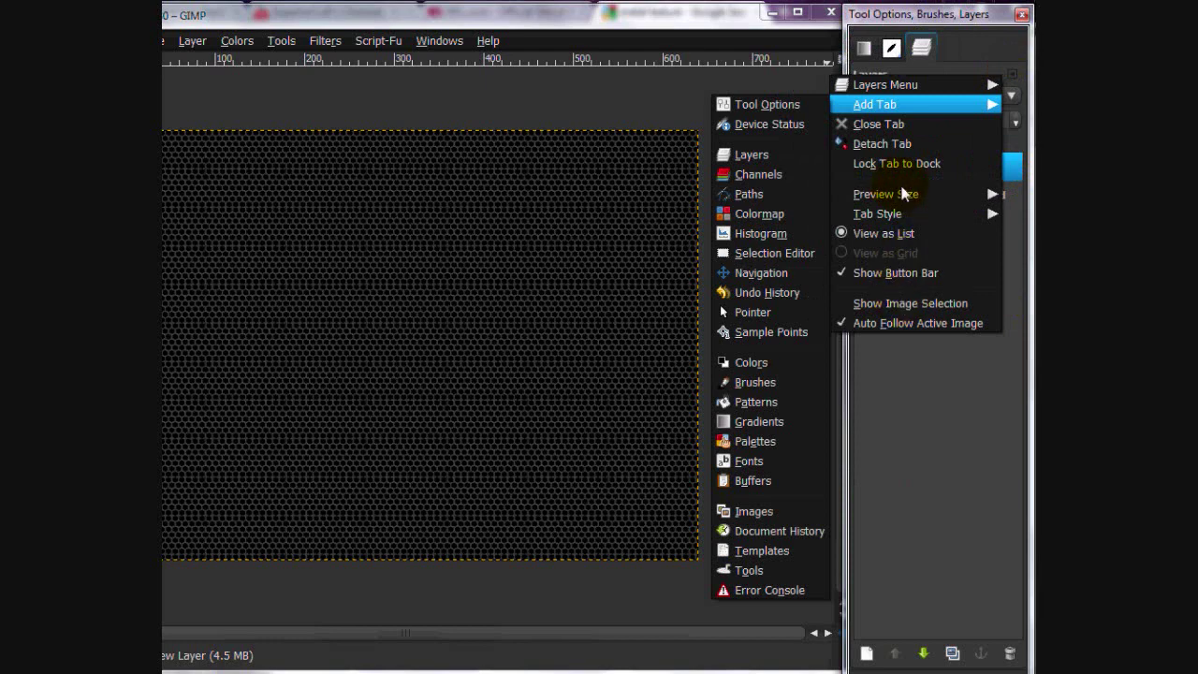
mouse_move(904, 196)
left_click(786, 314)
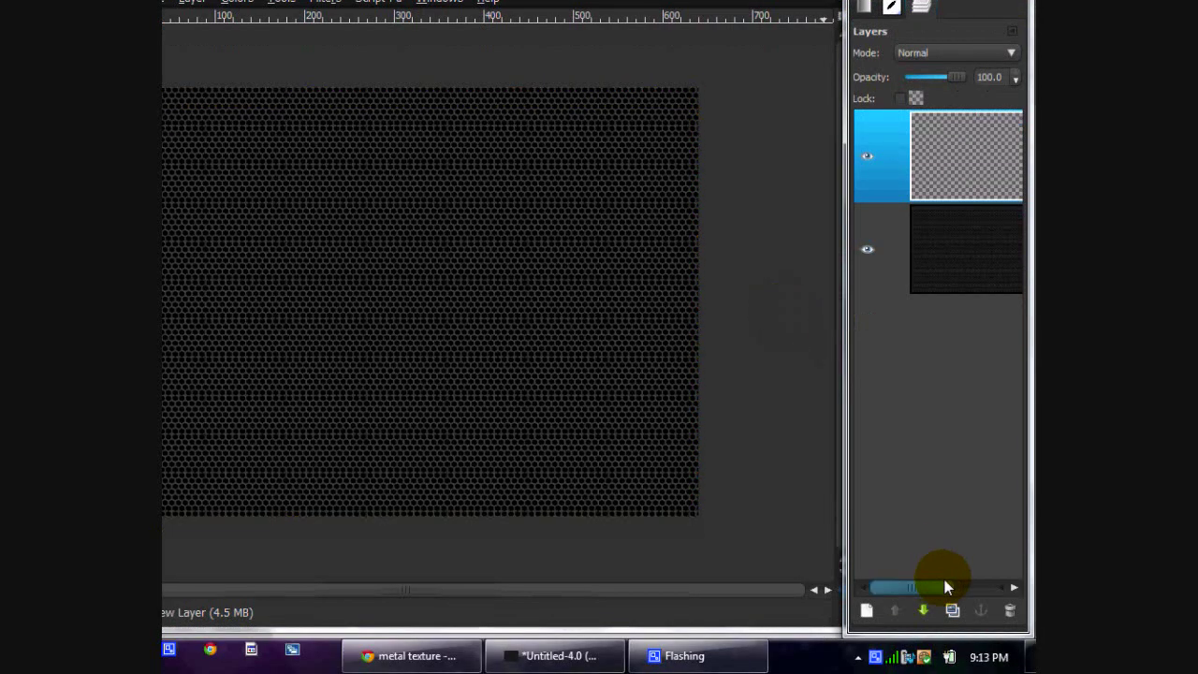
Draw a white-to-black radial gradient on the new layer from near the canvas centre to its upper-left corner.
scroll(944, 626, "right", 2)
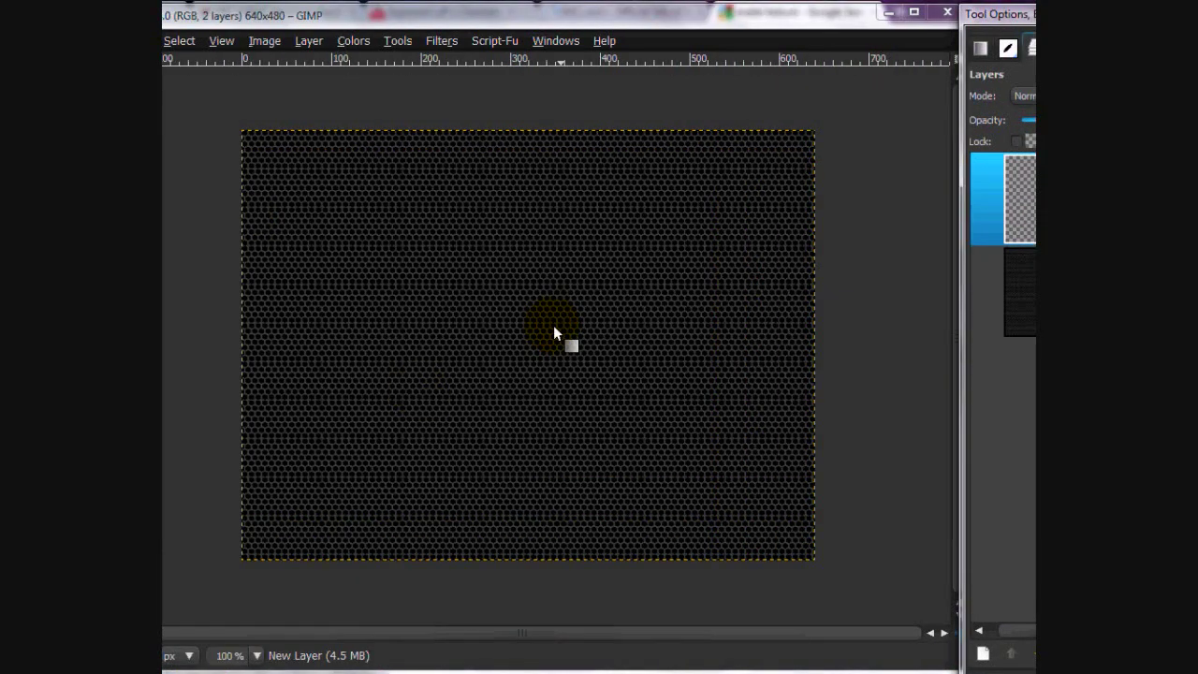
left_click_drag(515, 306, 241, 134)
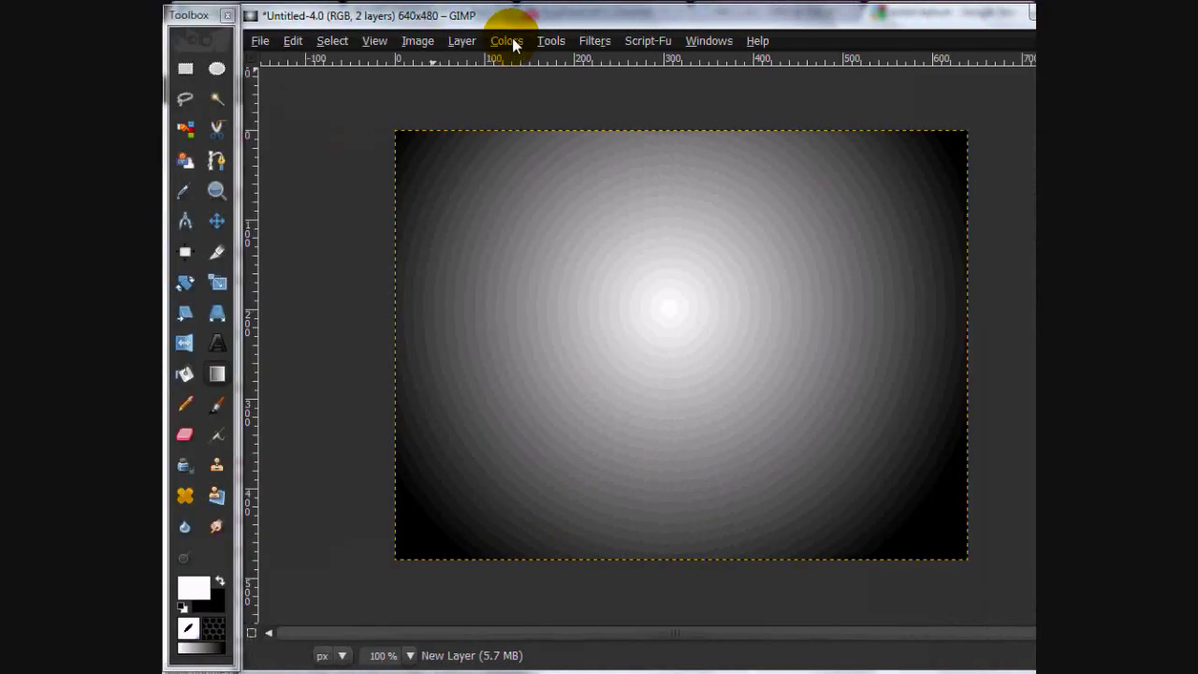
Apply Color to Alpha to the gradient layer, turning white (ffffff) transparent.
left_click(395, 40)
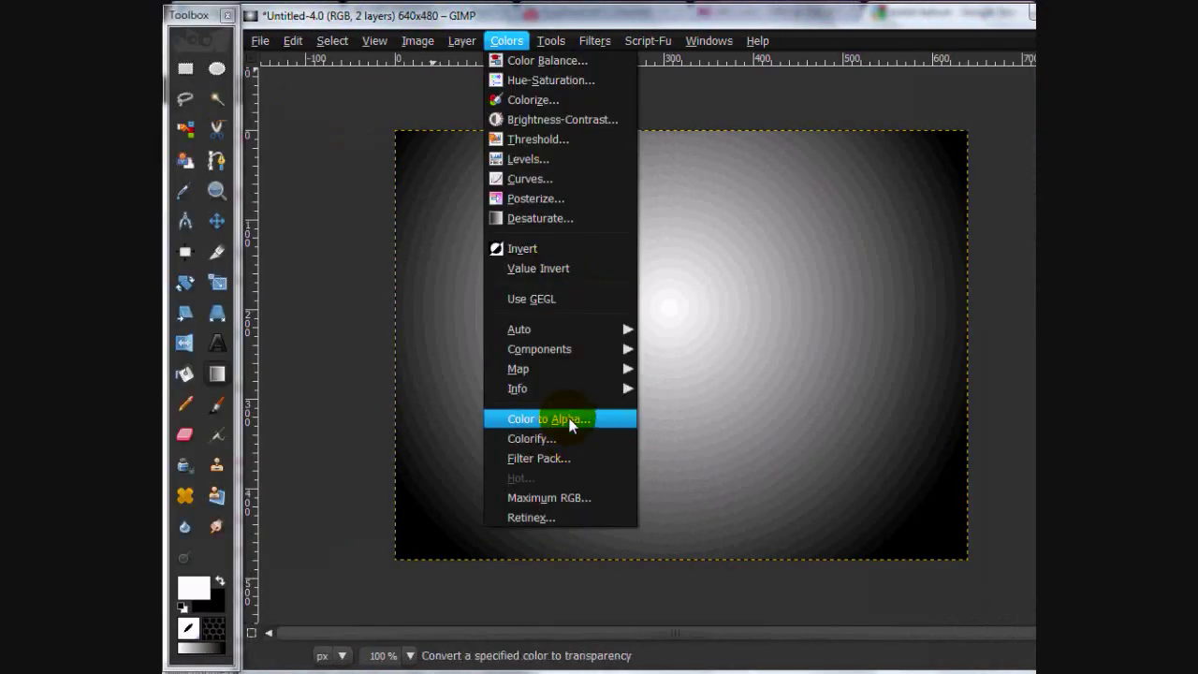
left_click(452, 417)
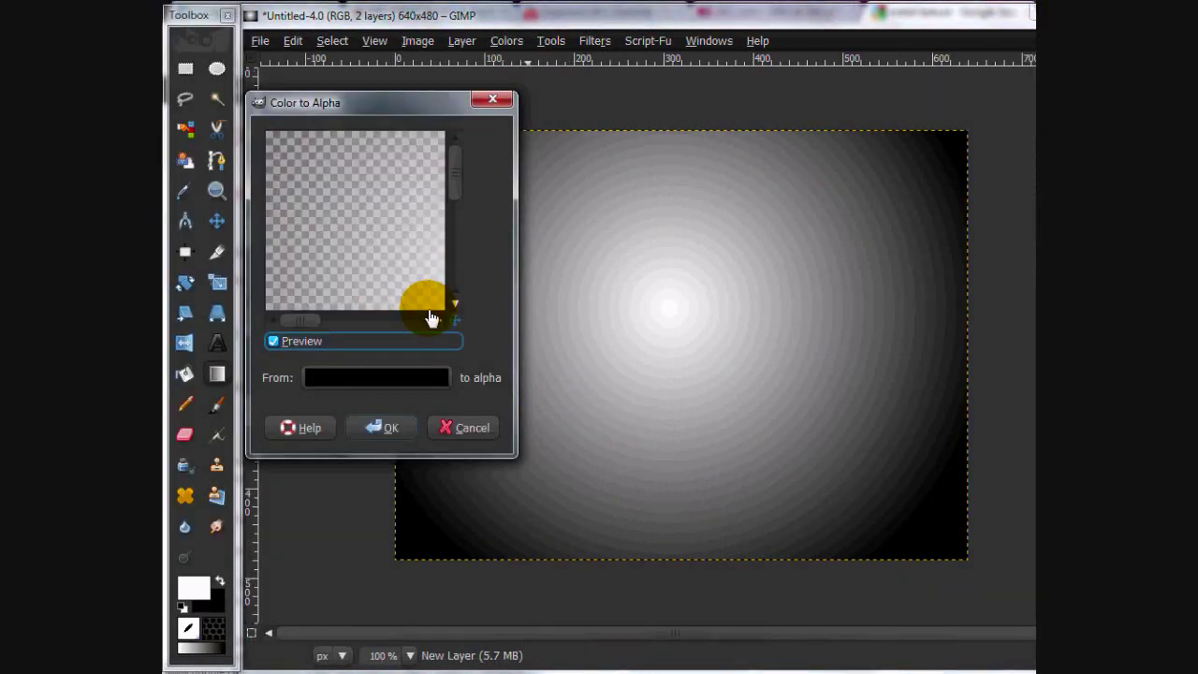
left_click(429, 378)
left_click_drag(279, 323, 516, 495)
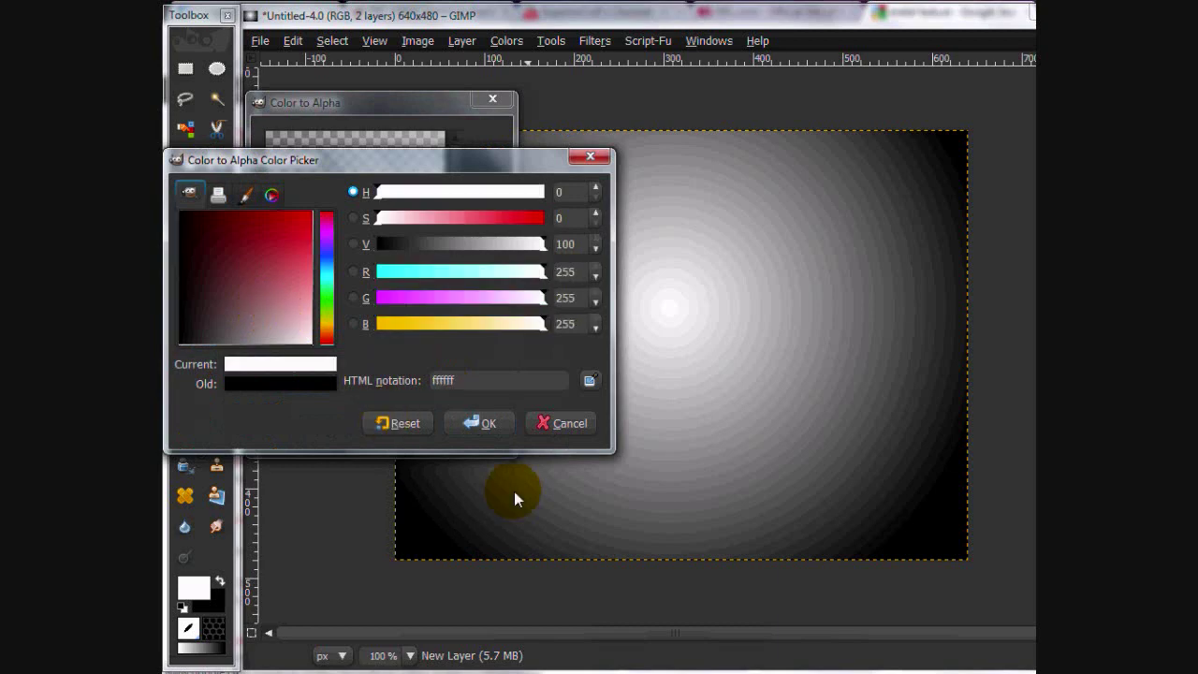
left_click(491, 422)
left_click(395, 429)
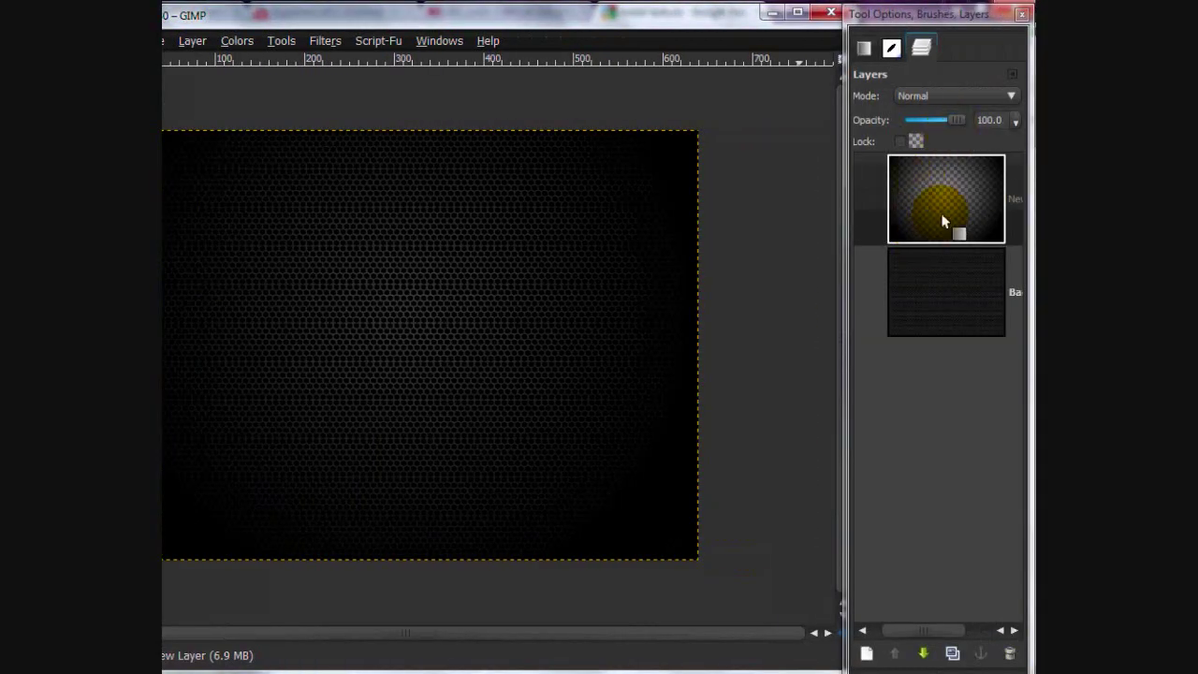
Add another transparent 640x480 layer and draw a radial gradient on it from near the canvas centre to the upper-left corner.
left_click(866, 653)
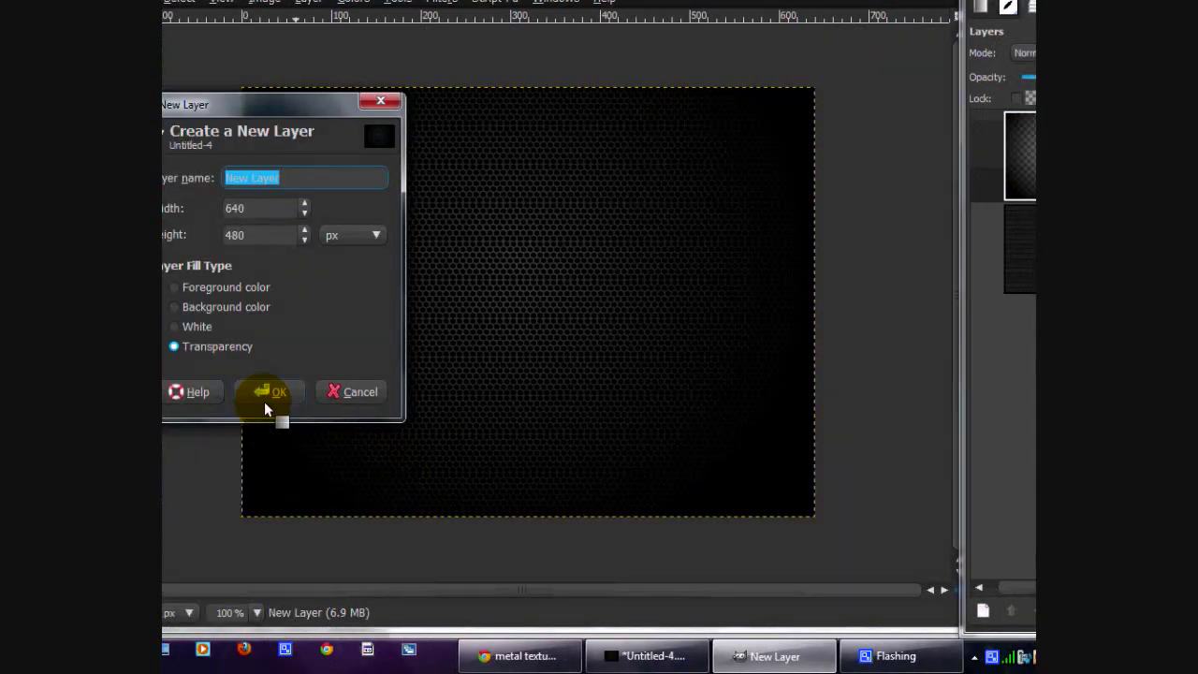
left_click(264, 403)
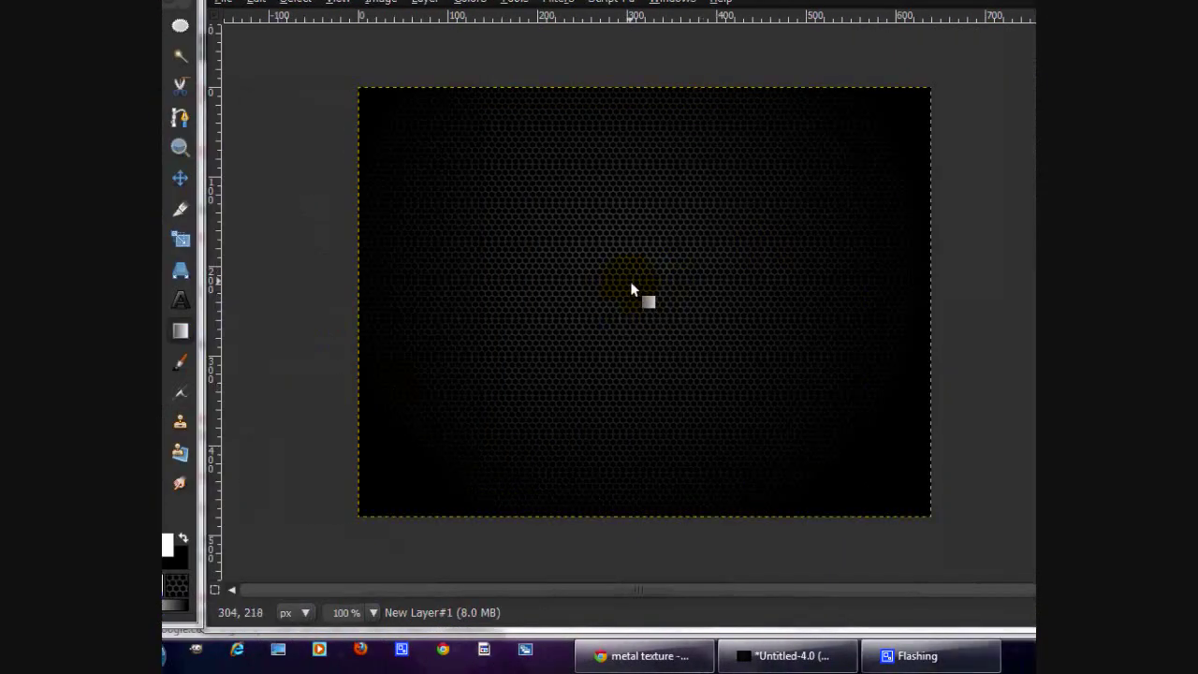
left_click_drag(631, 291, 359, 92)
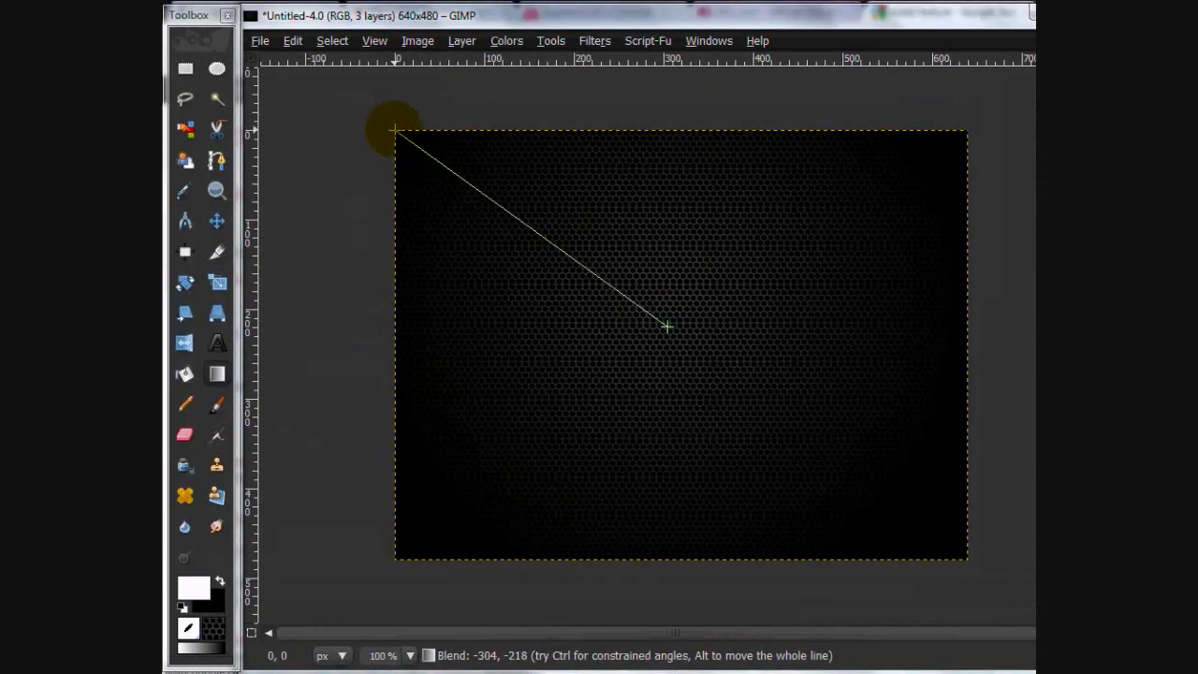
Finish the radial gradient at the upper-left corner, turn its black transparent with Color to Alpha, and strongly lower the layer's opacity.
left_click_drag(394, 129, 394, 130)
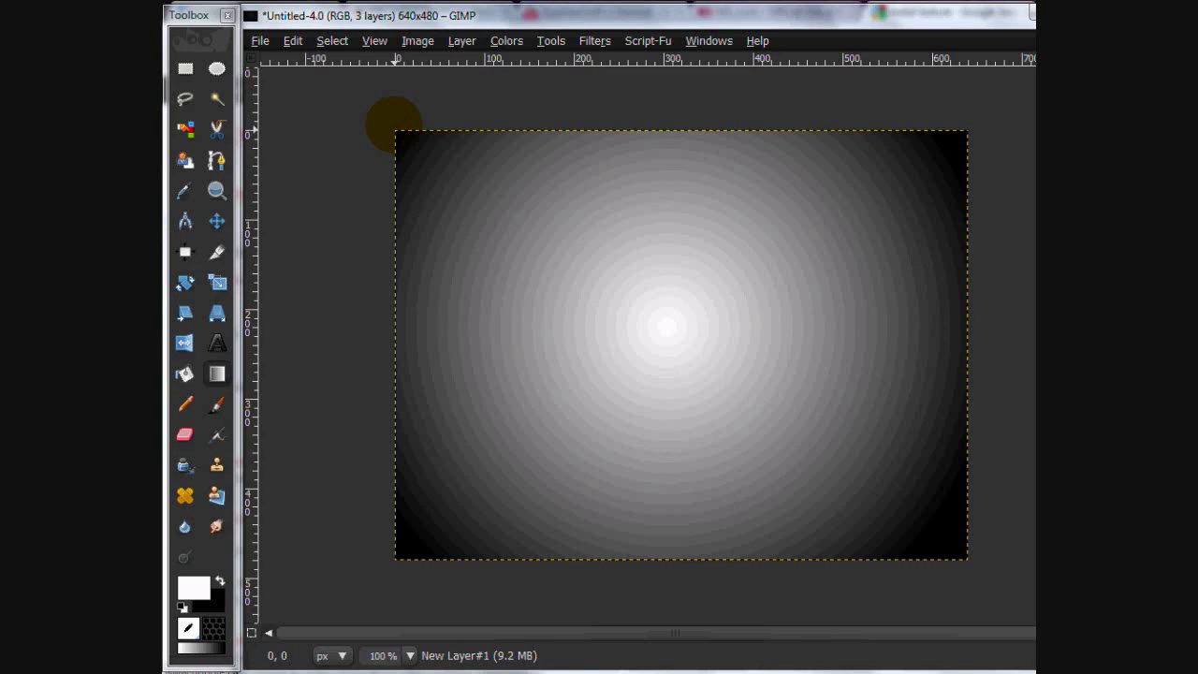
left_click(506, 40)
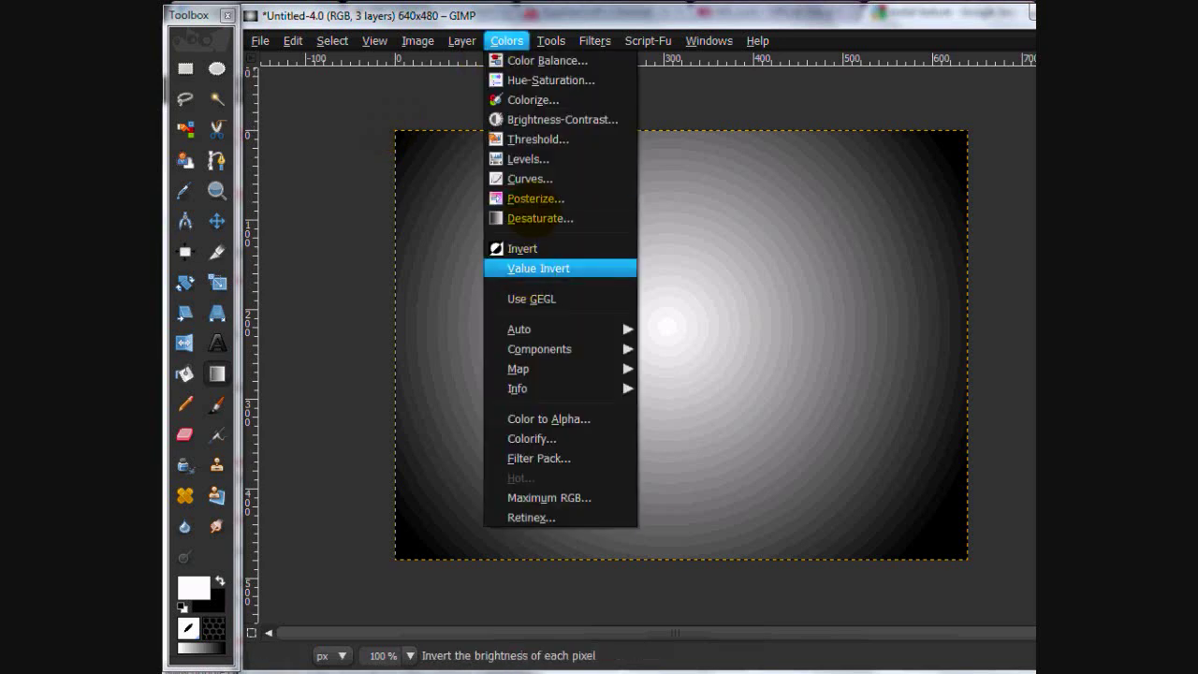
mouse_move(534, 370)
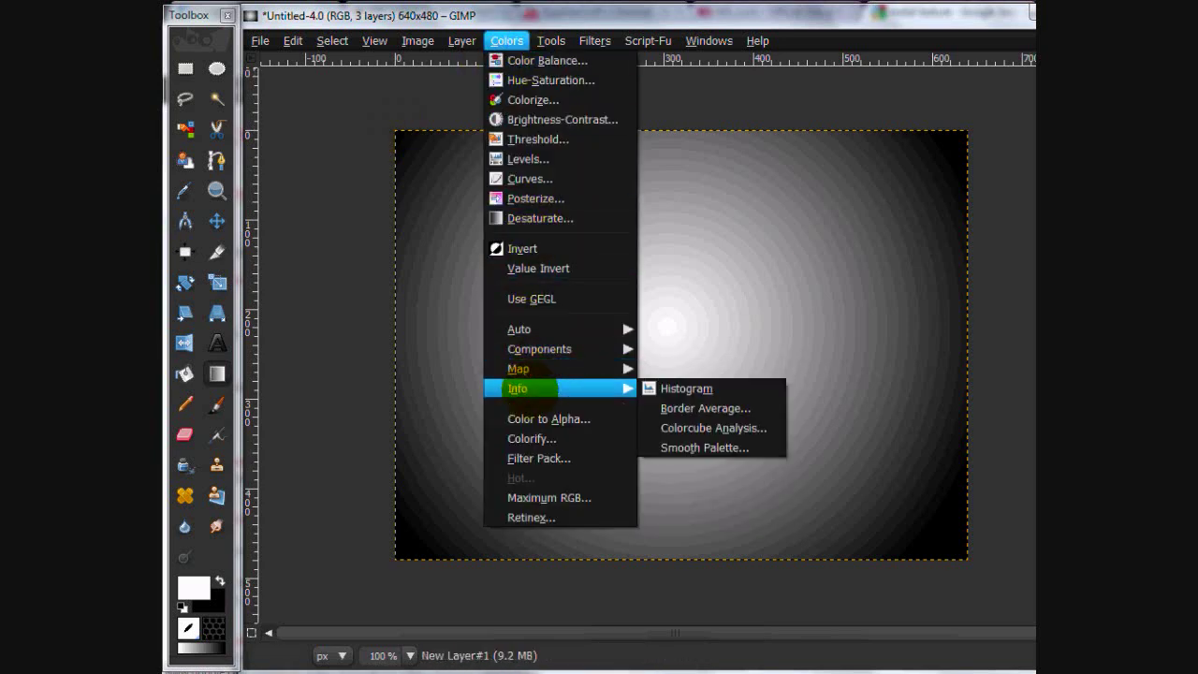
left_click(534, 420)
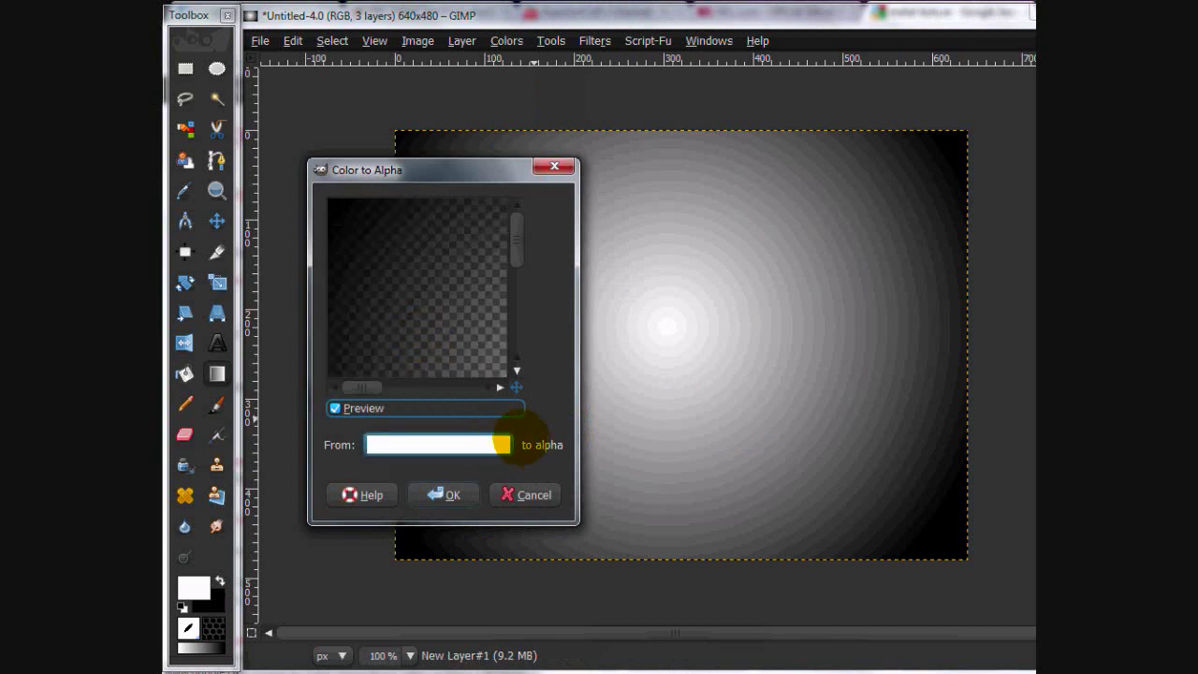
left_click(459, 447)
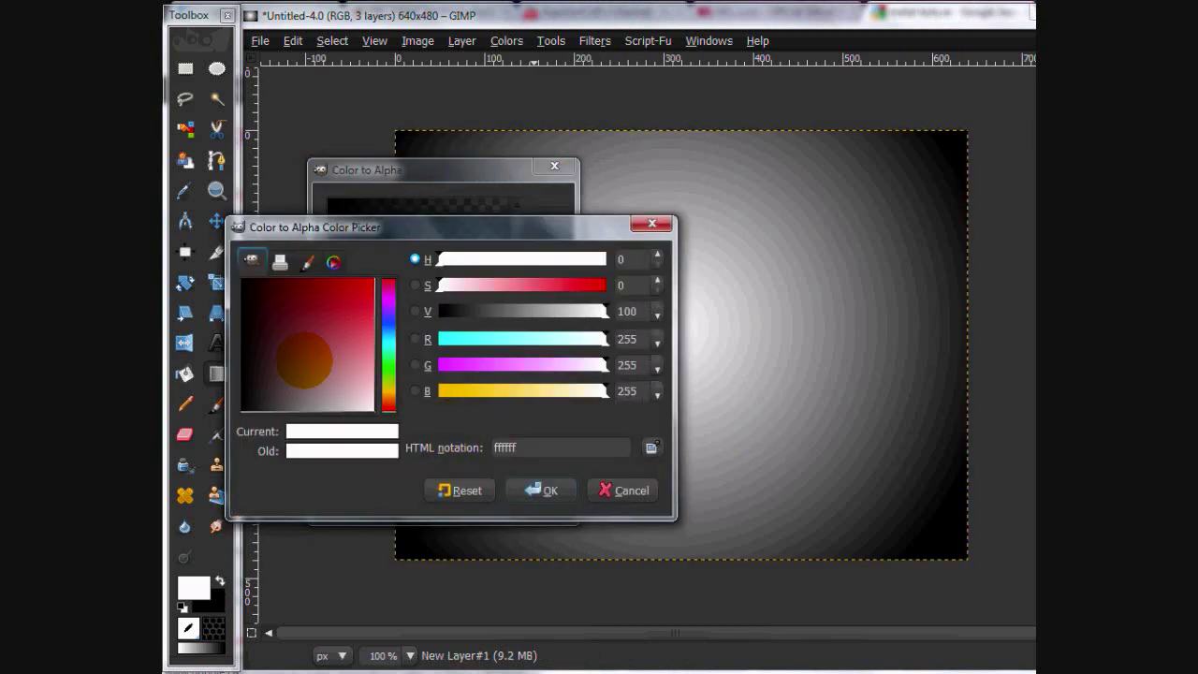
left_click_drag(307, 361, 185, 455)
left_click(541, 489)
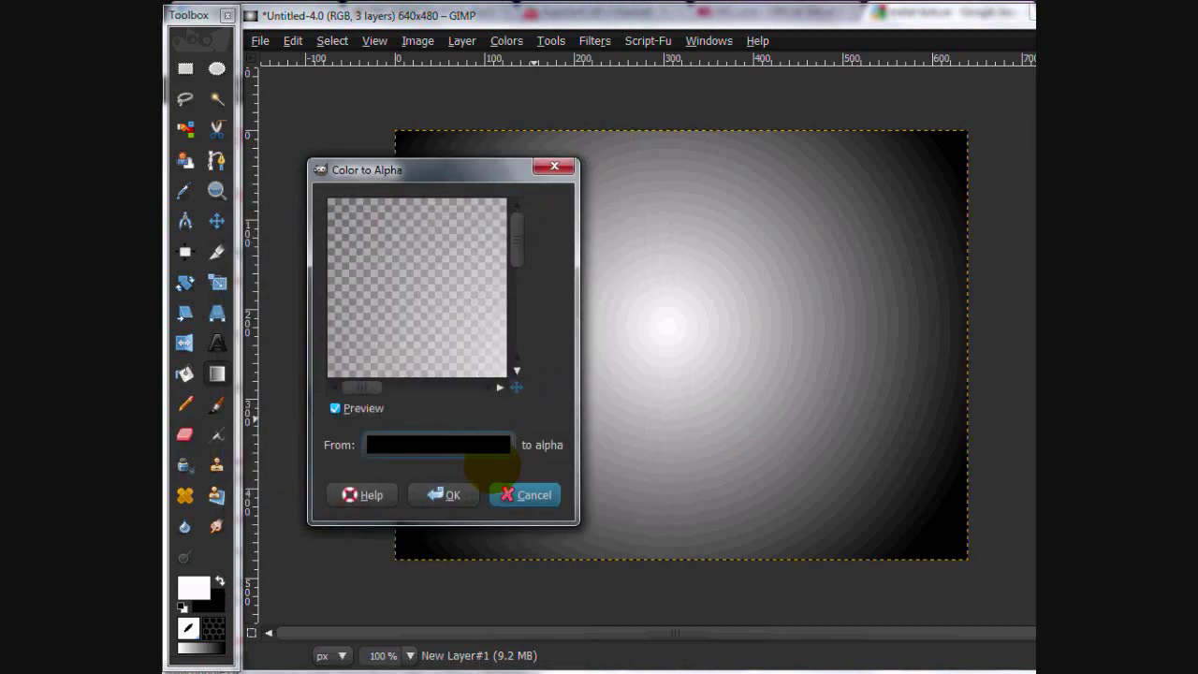
left_click(443, 495)
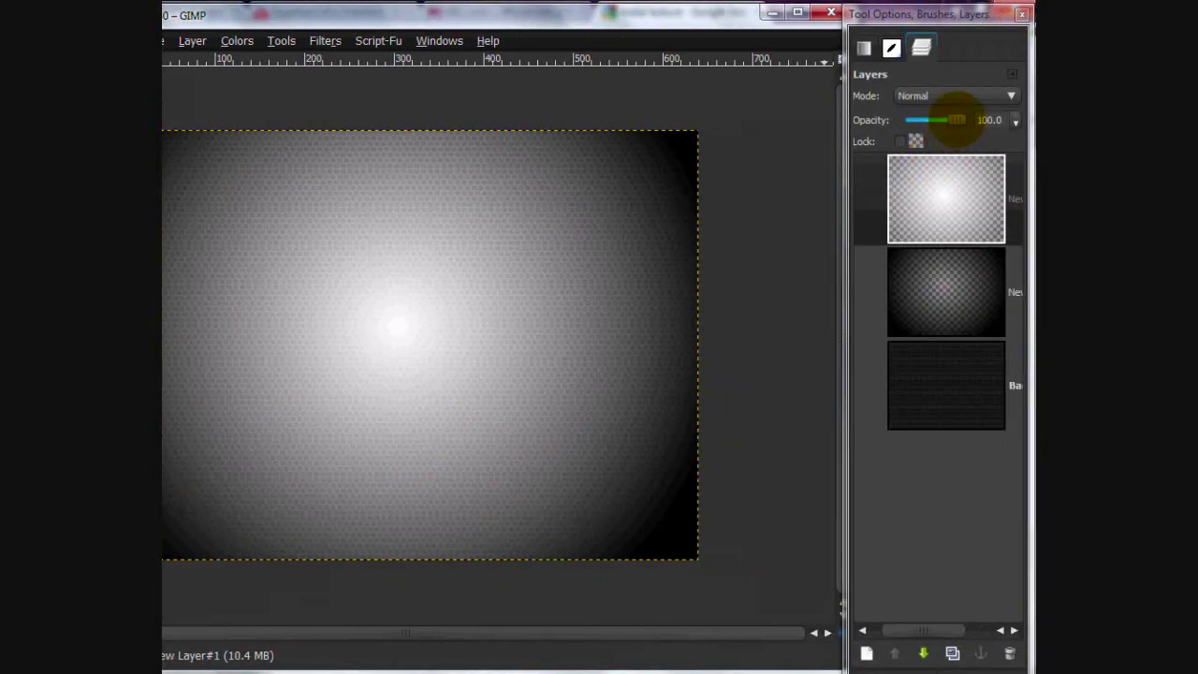
left_click_drag(955, 120, 921, 124)
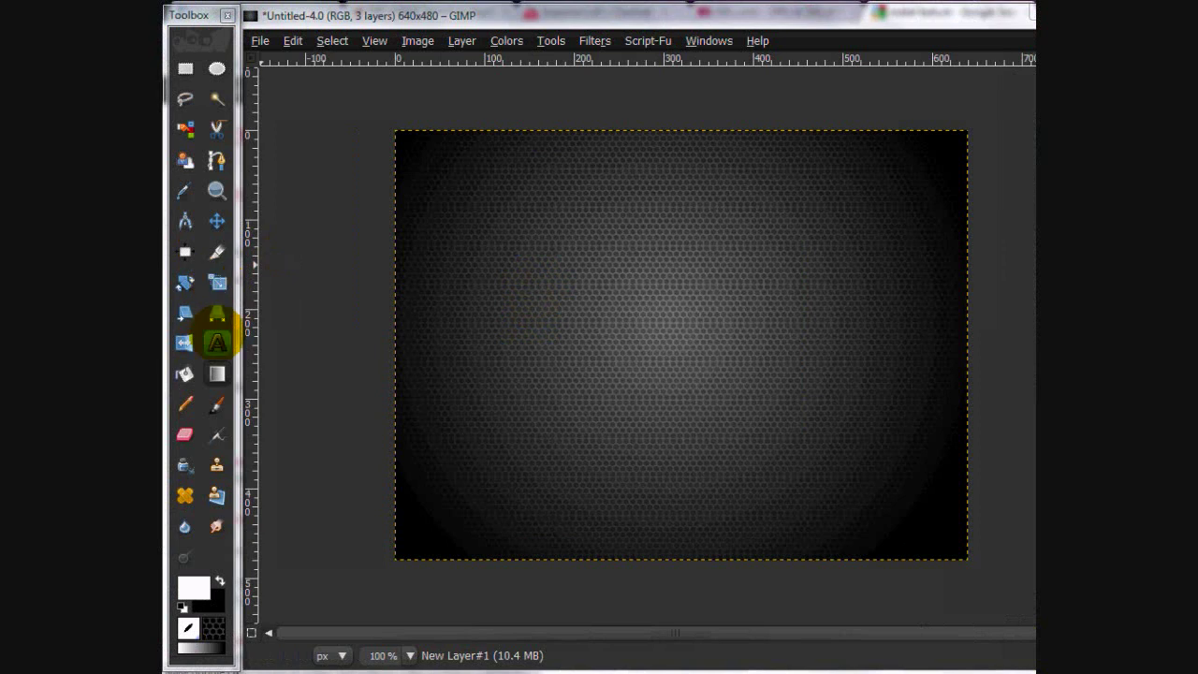
Add a white letter W in a text box on the canvas and extend the box to about 308 × 351 px.
left_click(218, 341)
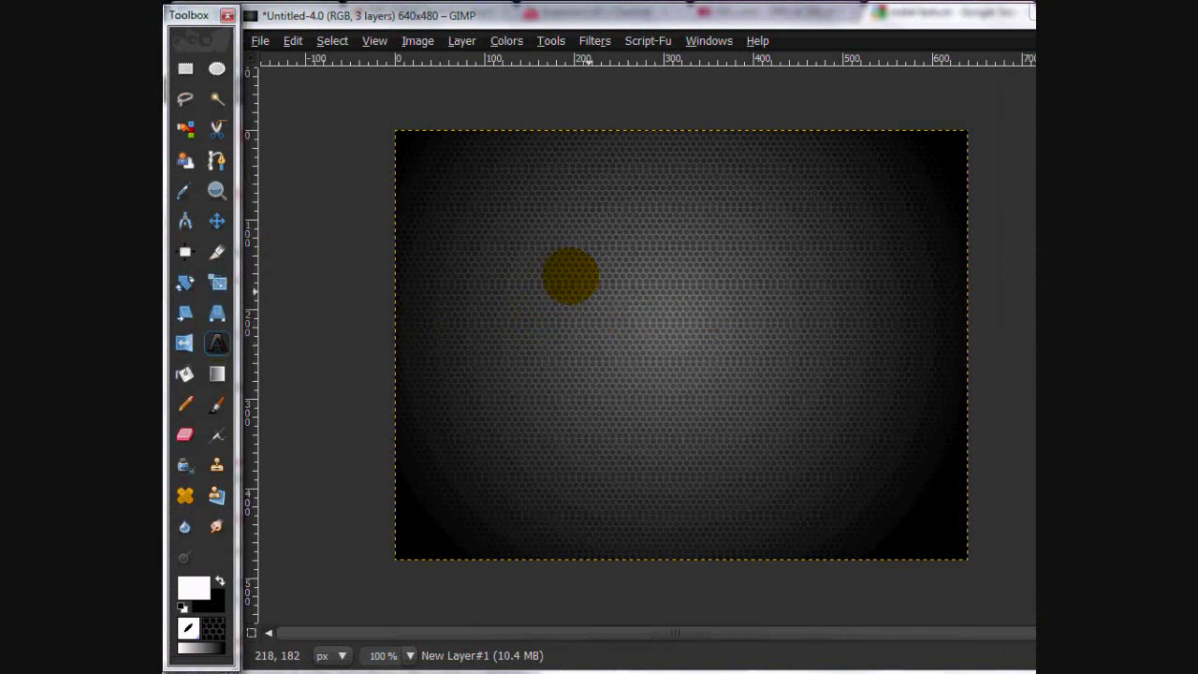
left_click_drag(542, 273, 817, 434)
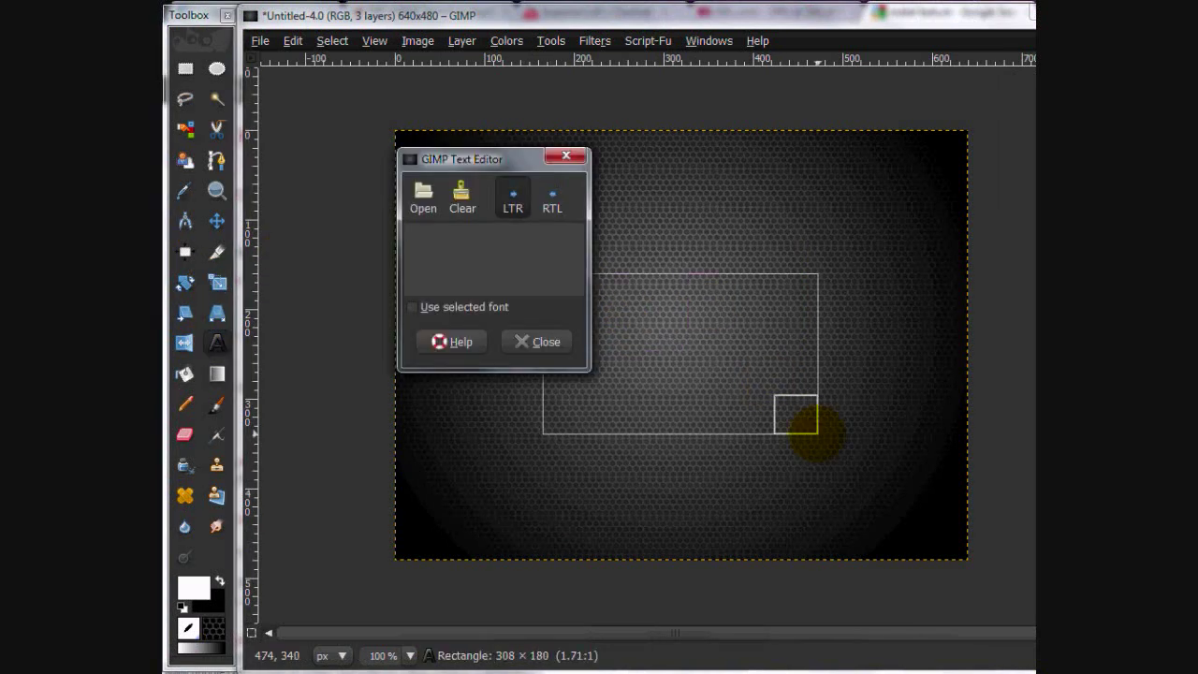
type("W")
left_click(581, 306)
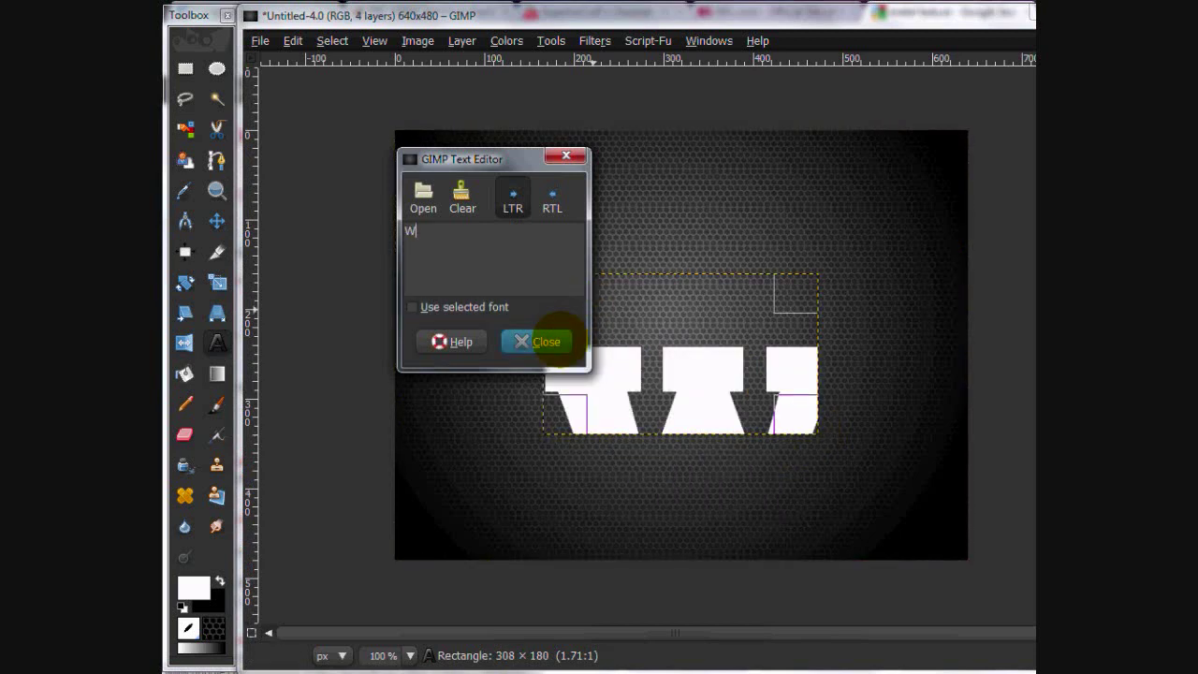
left_click(536, 342)
left_click_drag(686, 416, 711, 569)
left_click(544, 341)
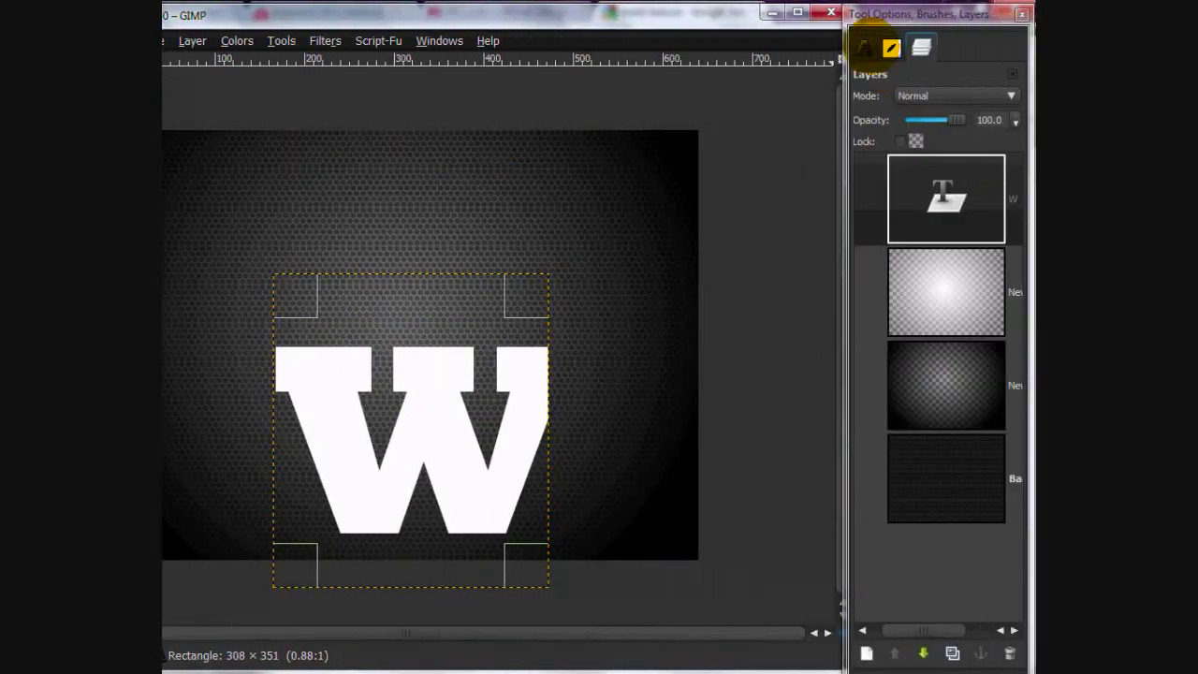
Enlarge the W's text box to about 403 × 394 px and insert a space before the letter.
left_click(863, 46)
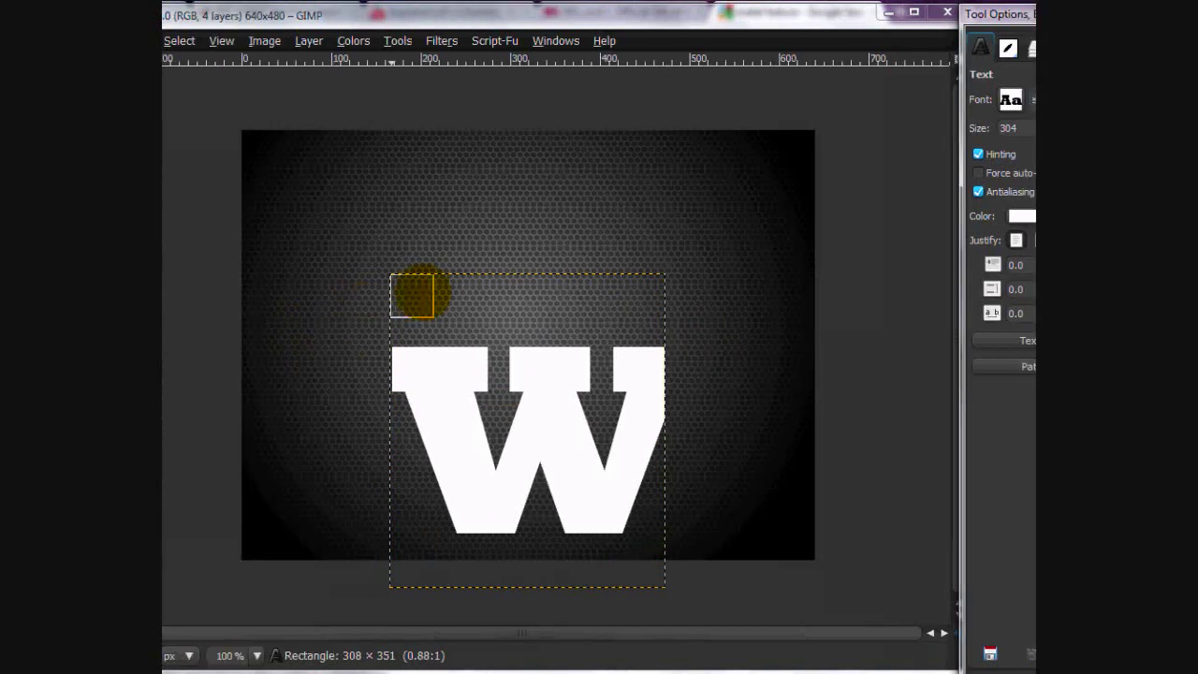
left_click_drag(303, 291, 218, 253)
left_click(509, 343)
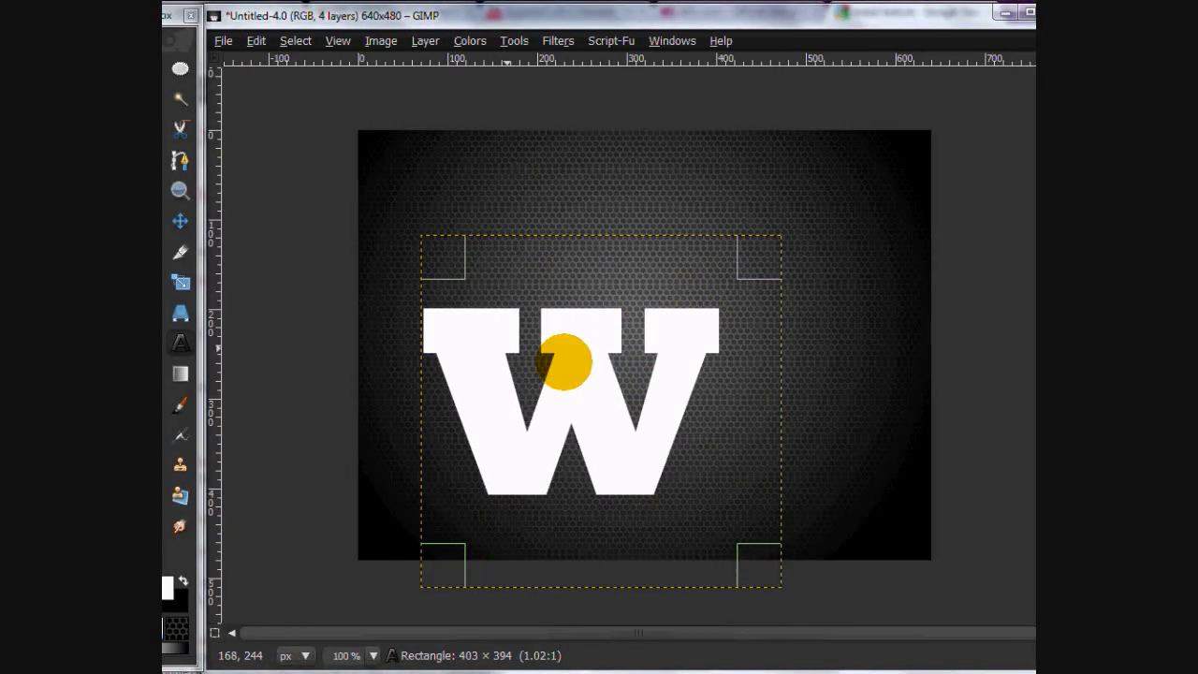
left_click(713, 329)
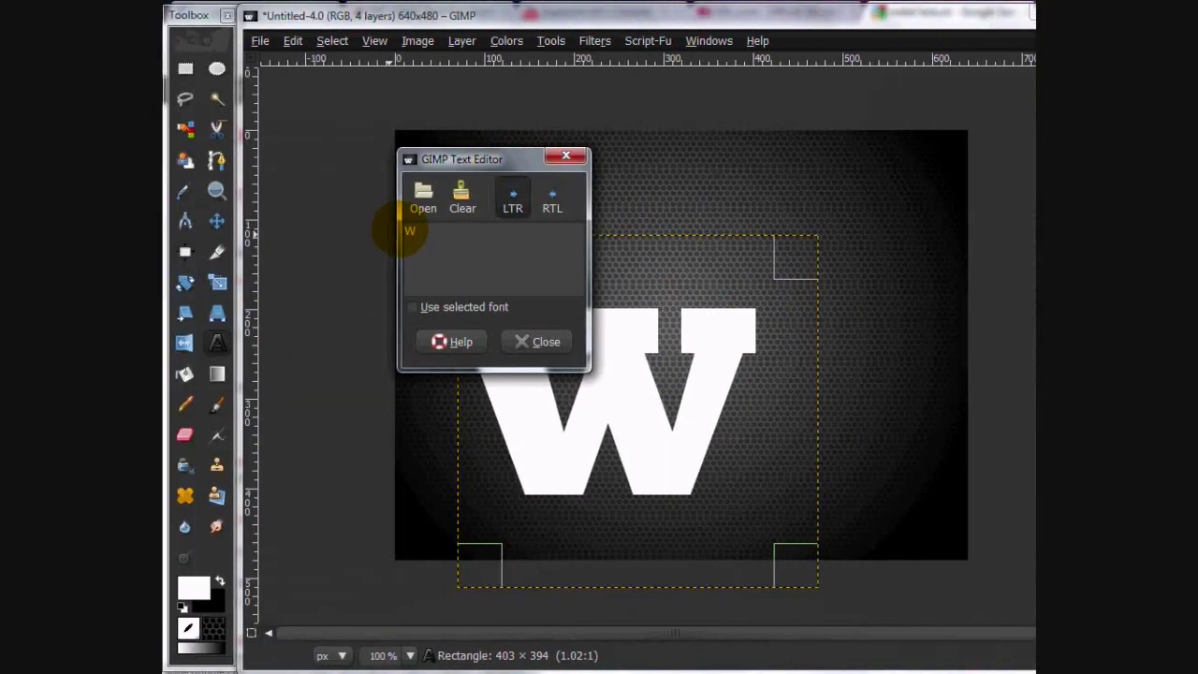
left_click(252, 231)
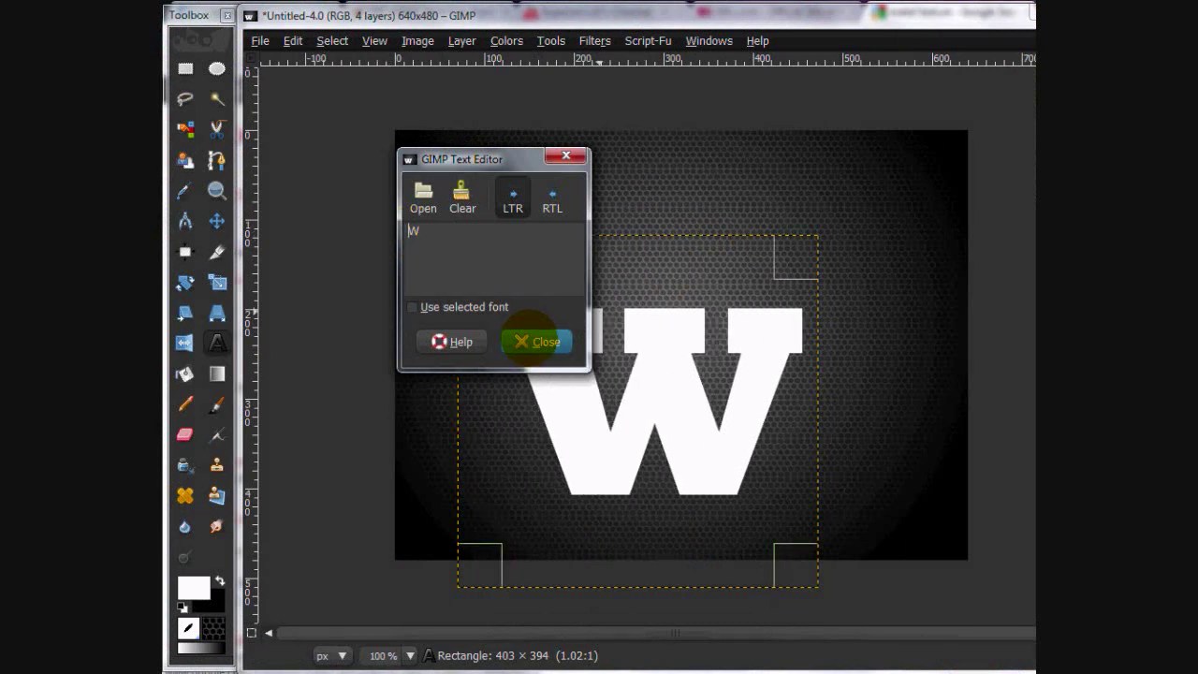
left_click(538, 341)
Widen the text box to about 456 × 394 px and move it up so the W sits near the canvas centre.
left_click_drag(776, 383, 823, 383)
left_click(425, 341)
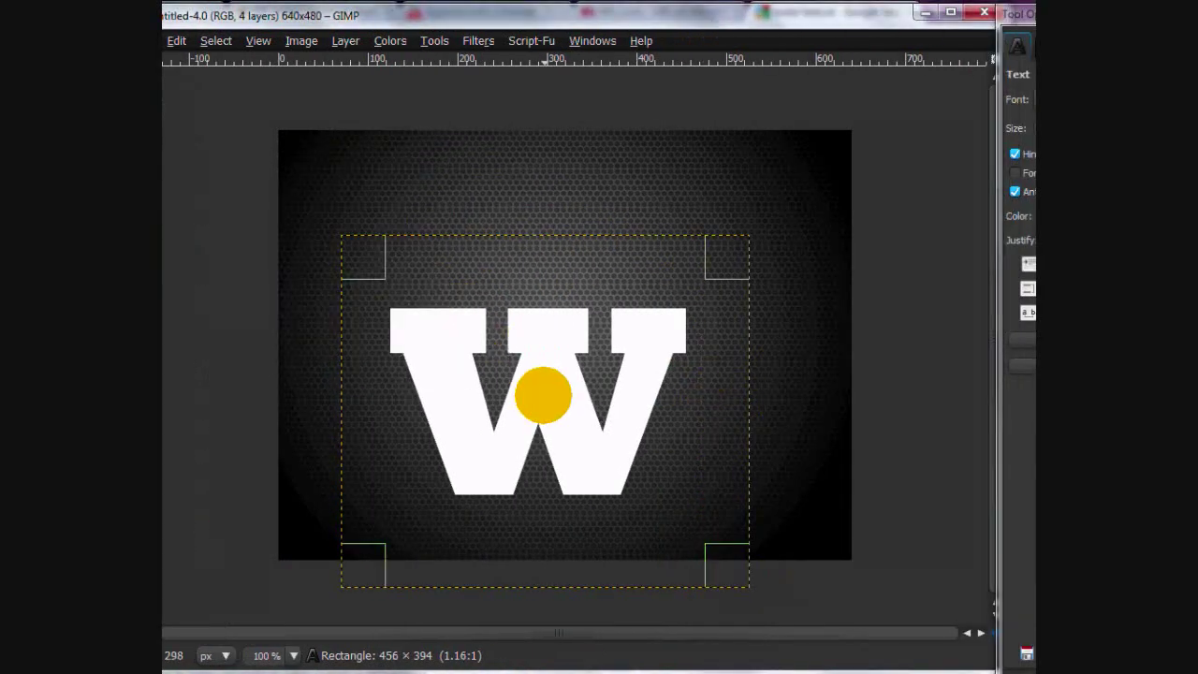
left_click(543, 393)
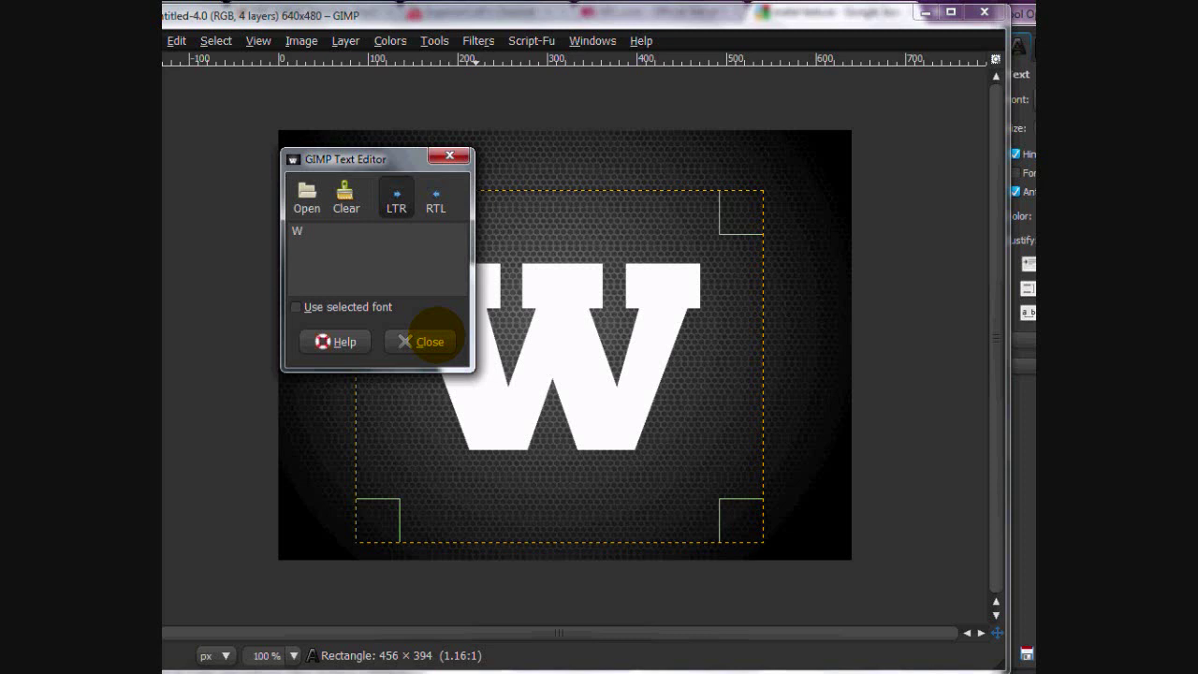
left_click(426, 342)
Set the W's text color to dark gray 292929.
left_click(917, 215)
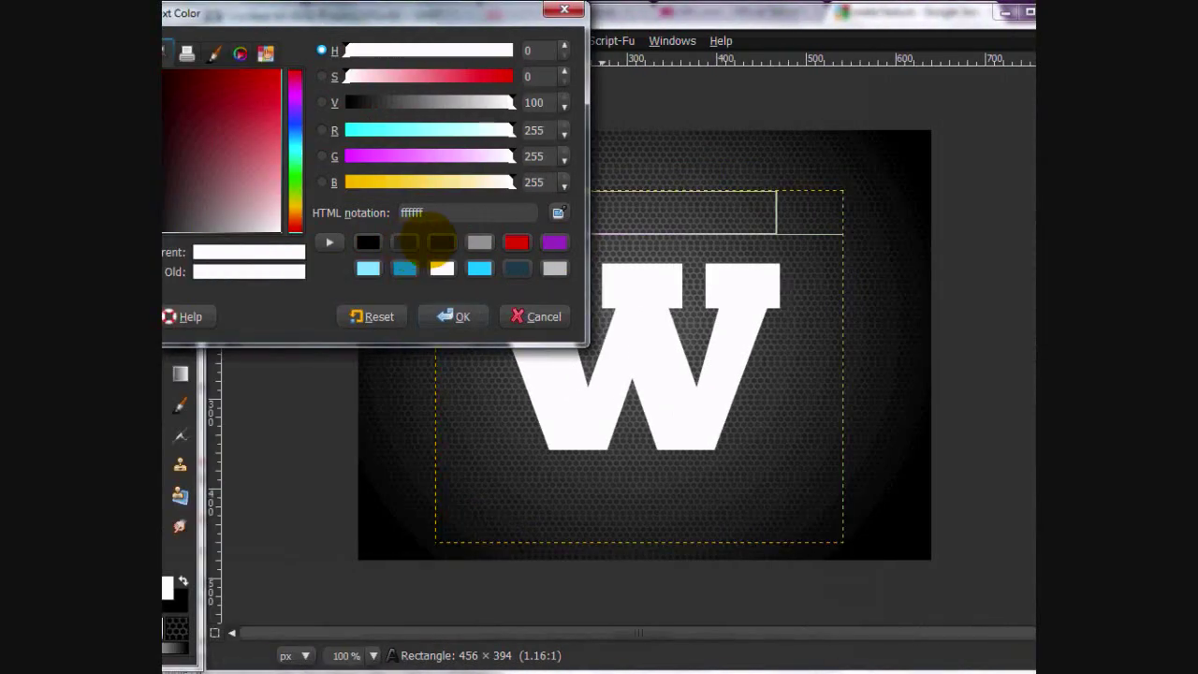
left_click(436, 240)
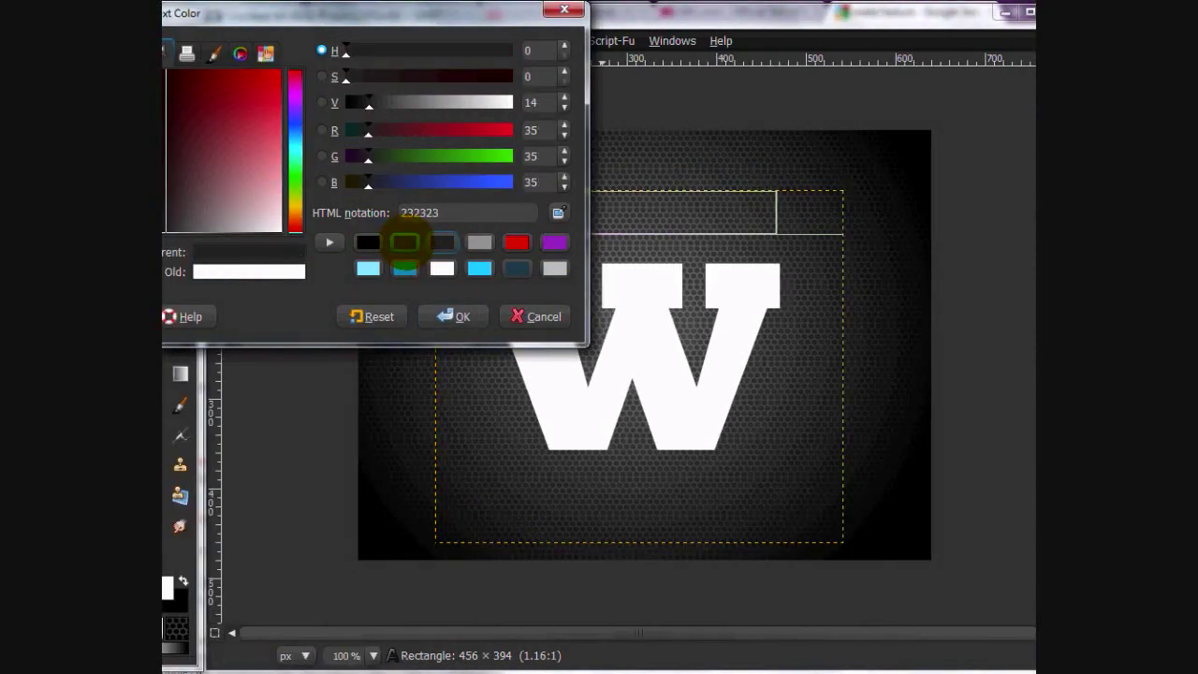
left_click(403, 242)
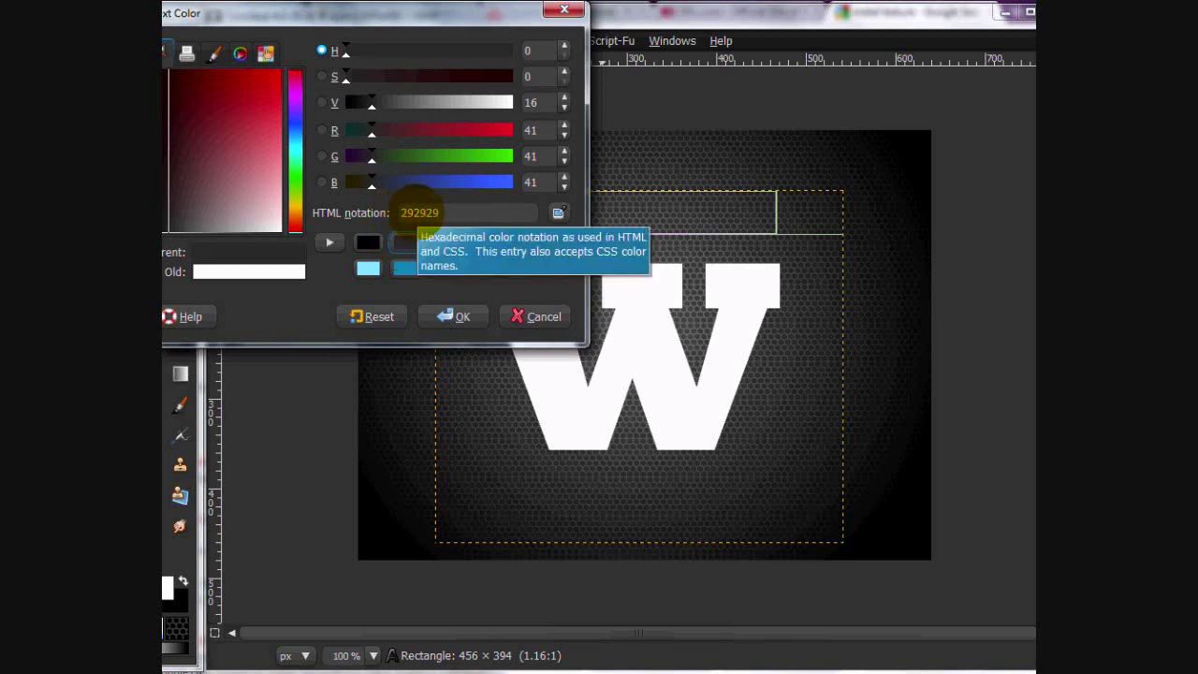
left_click(449, 316)
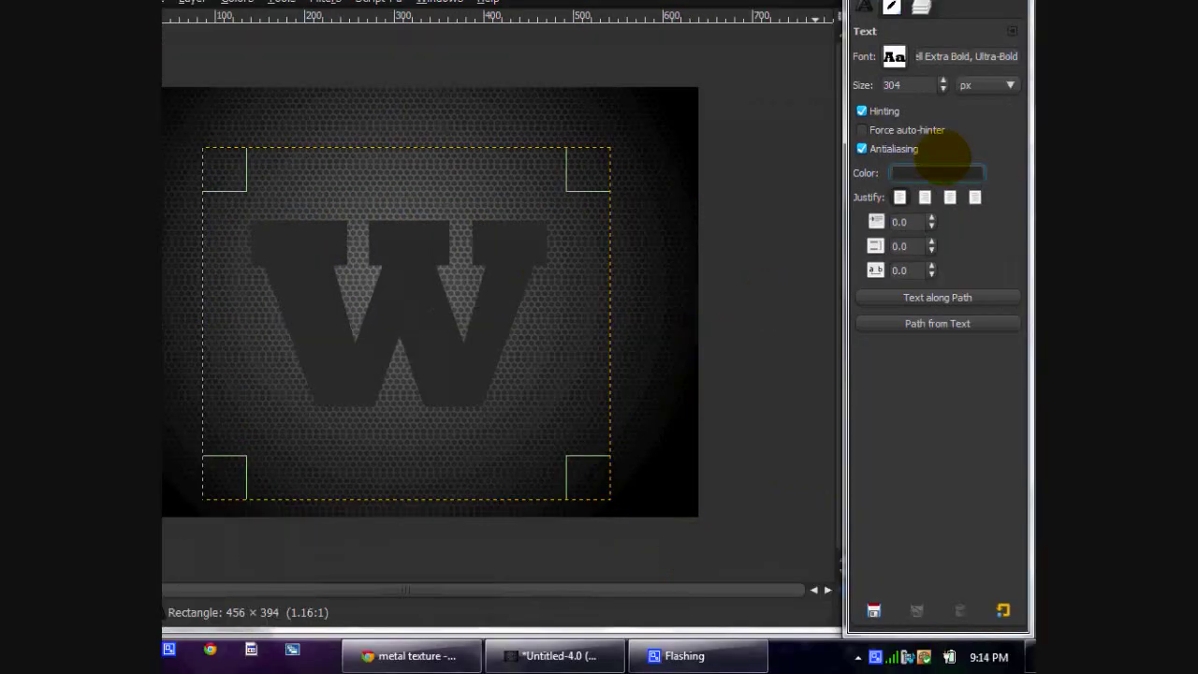
Duplicate the dark W text layer.
left_click(891, 5)
left_click(921, 5)
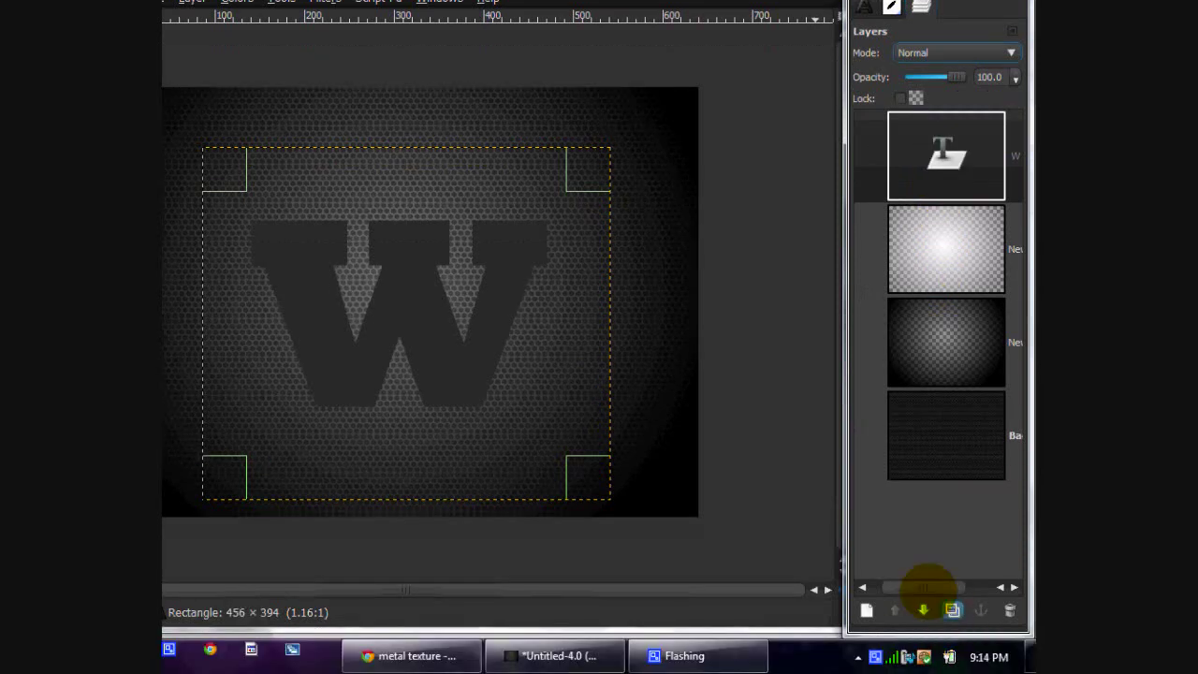
left_click(952, 653)
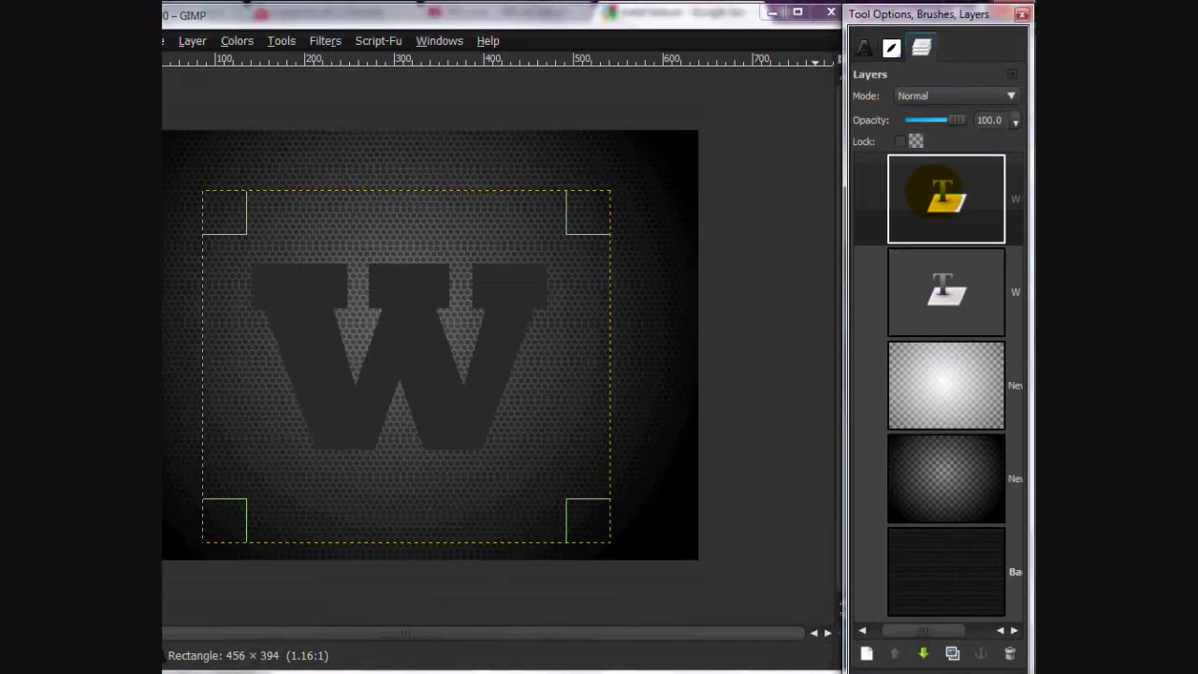
Change the text color of the upper W layer to light gray 949494.
left_click(922, 182)
left_click(864, 48)
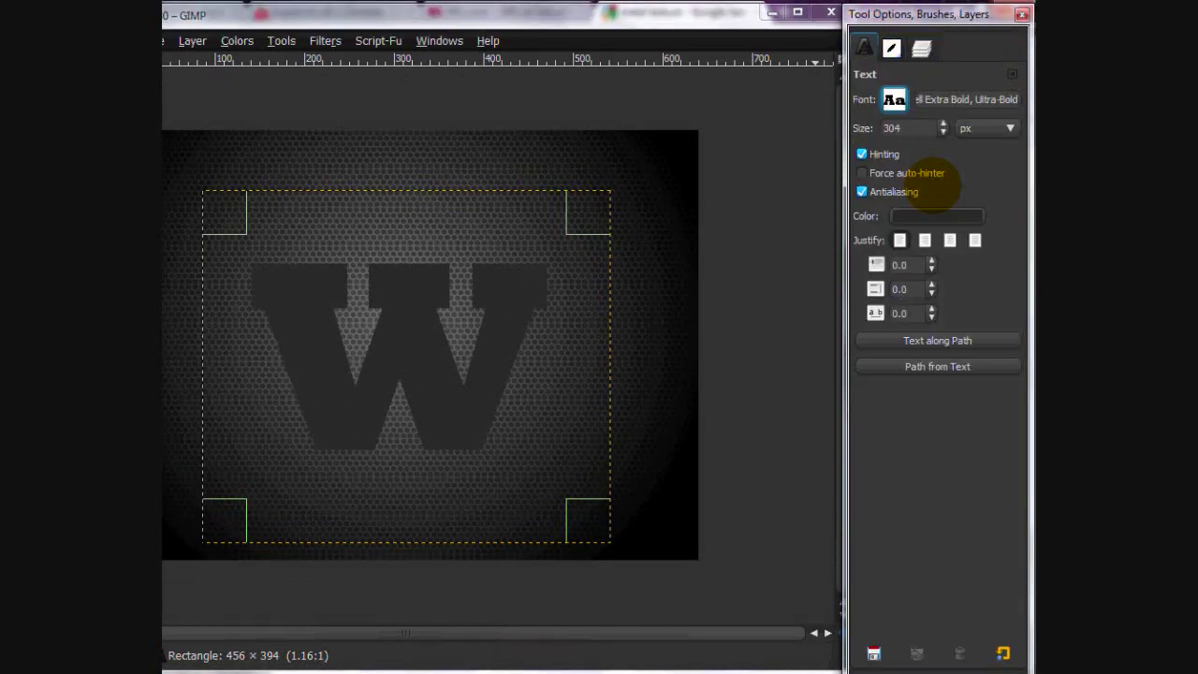
left_click(936, 215)
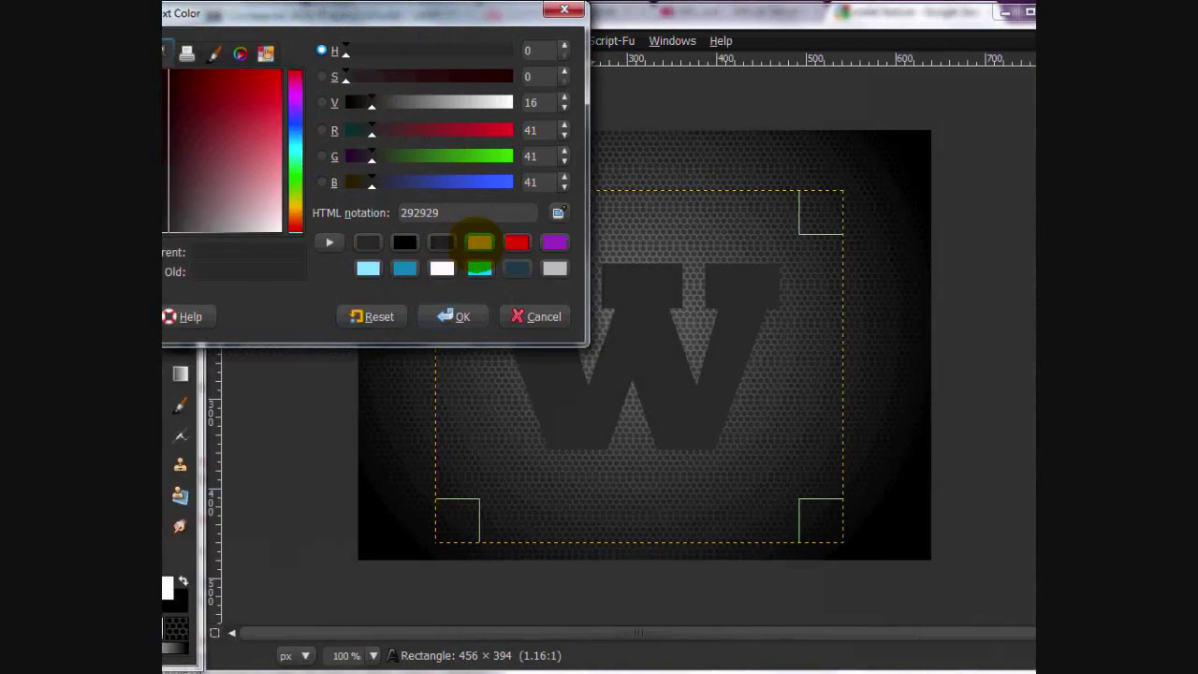
left_click(477, 243)
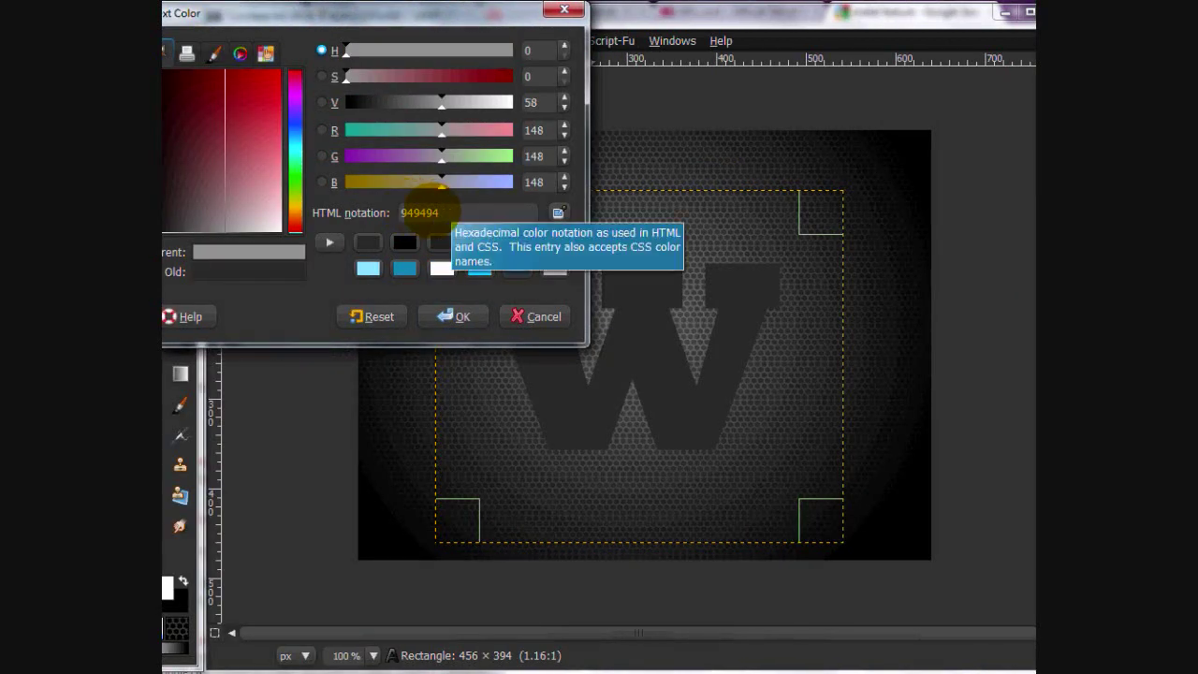
left_click(452, 316)
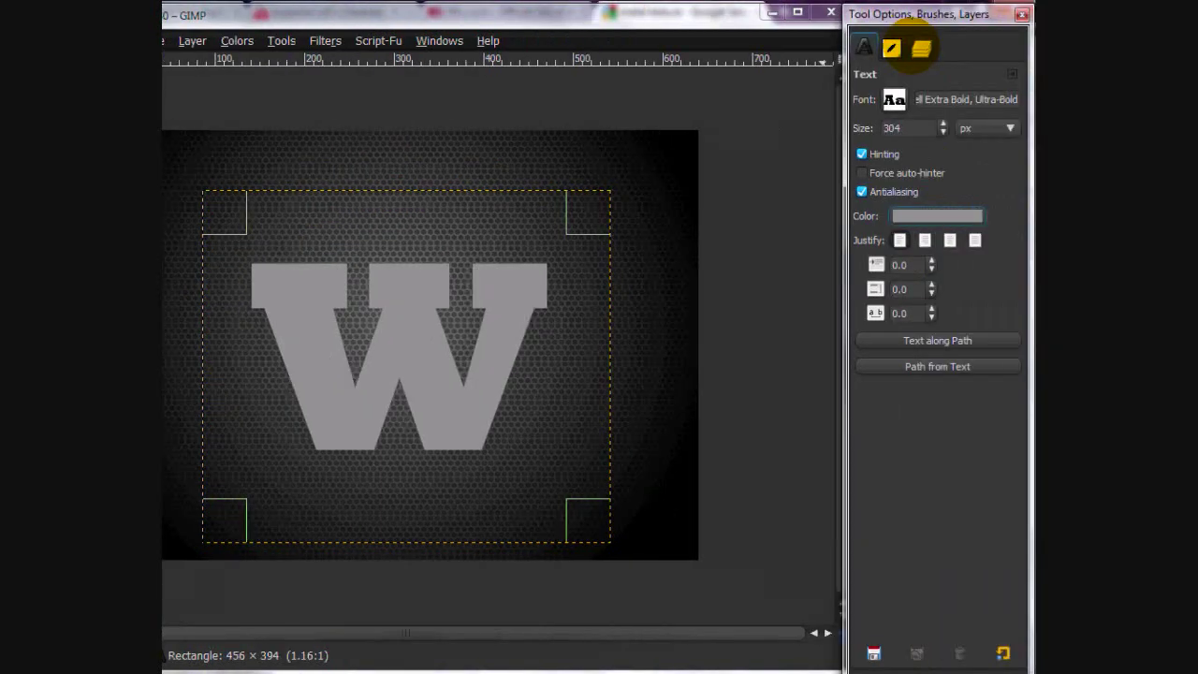
Expand both W text layers, the dark lower one and the light upper one, to the image size.
left_click(921, 47)
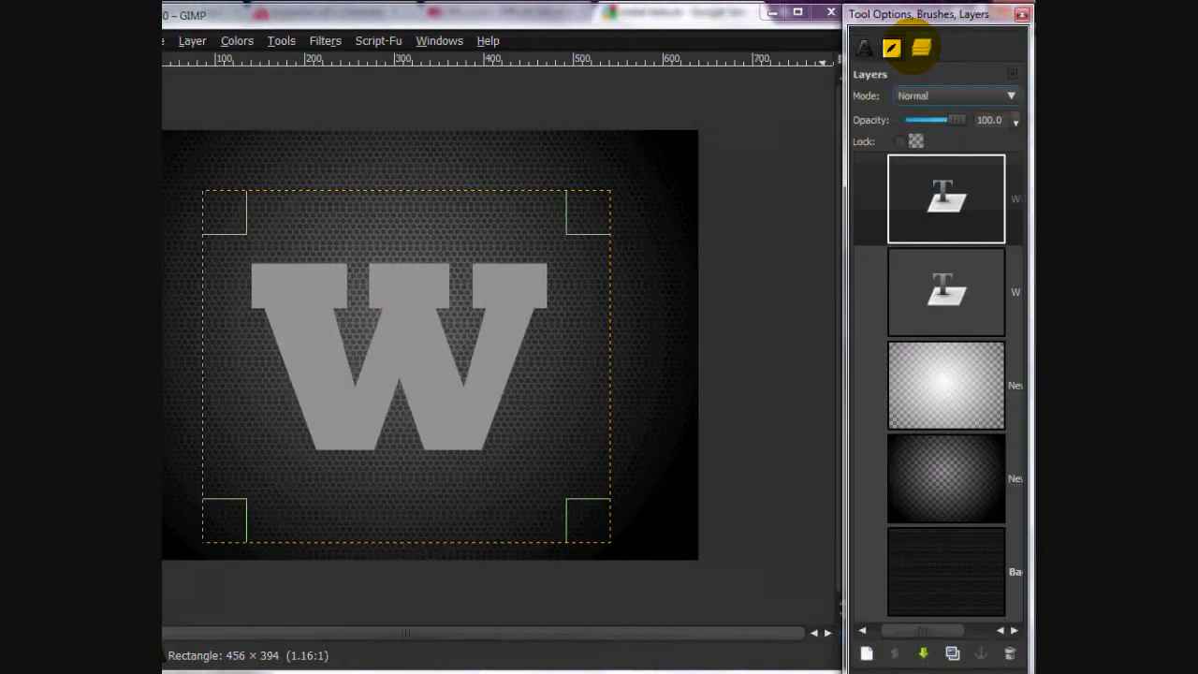
left_click(908, 291)
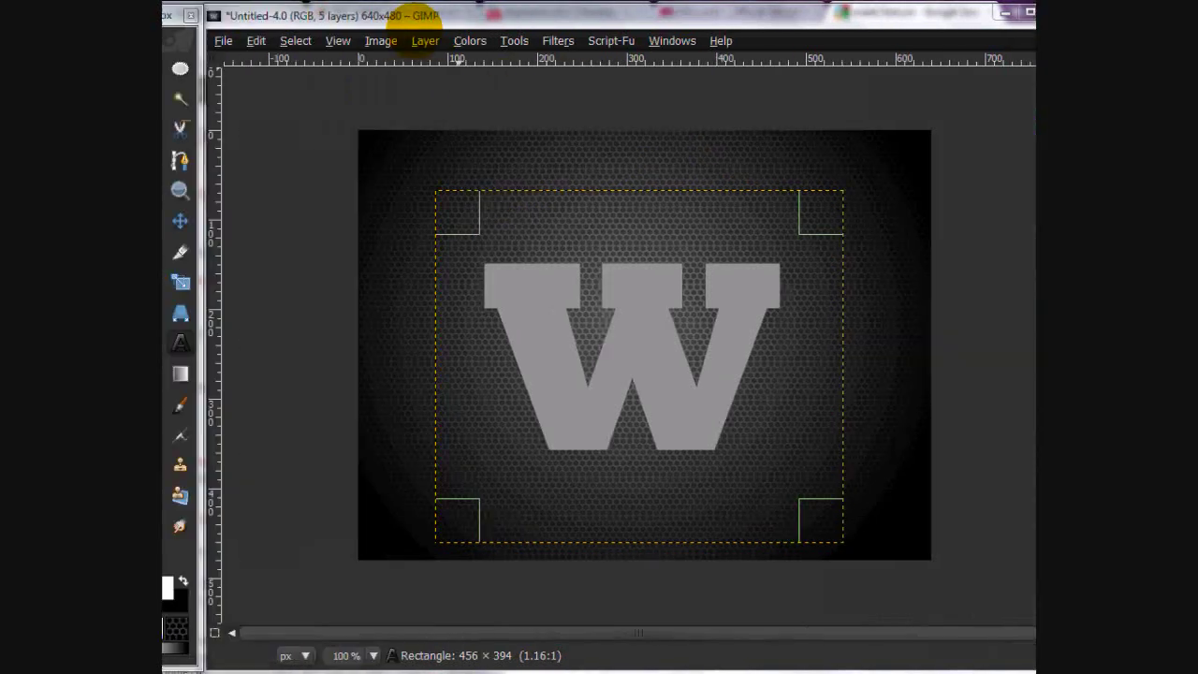
left_click(192, 41)
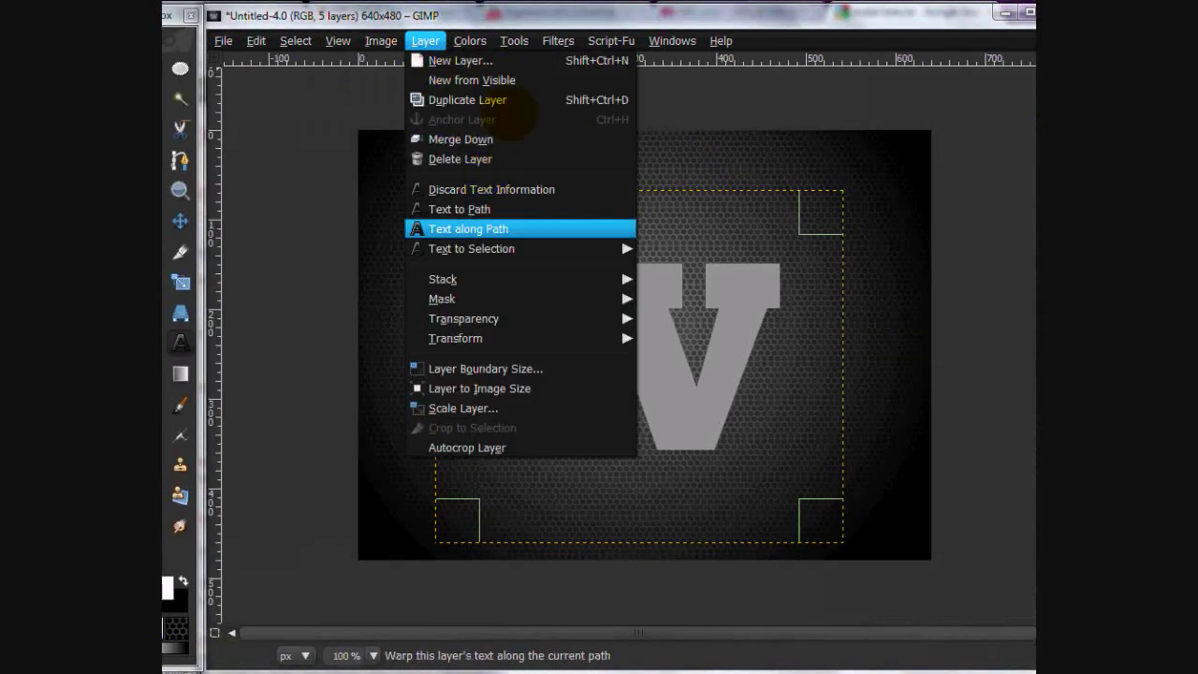
mouse_move(379, 41)
left_click(418, 40)
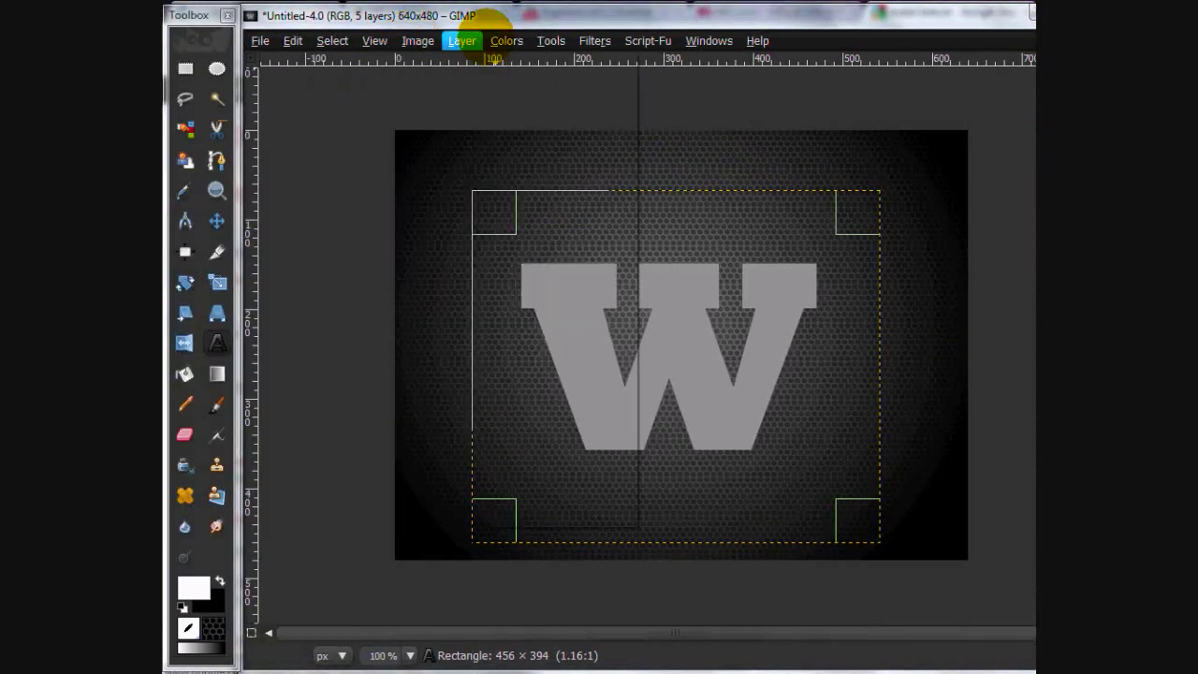
left_click(461, 40)
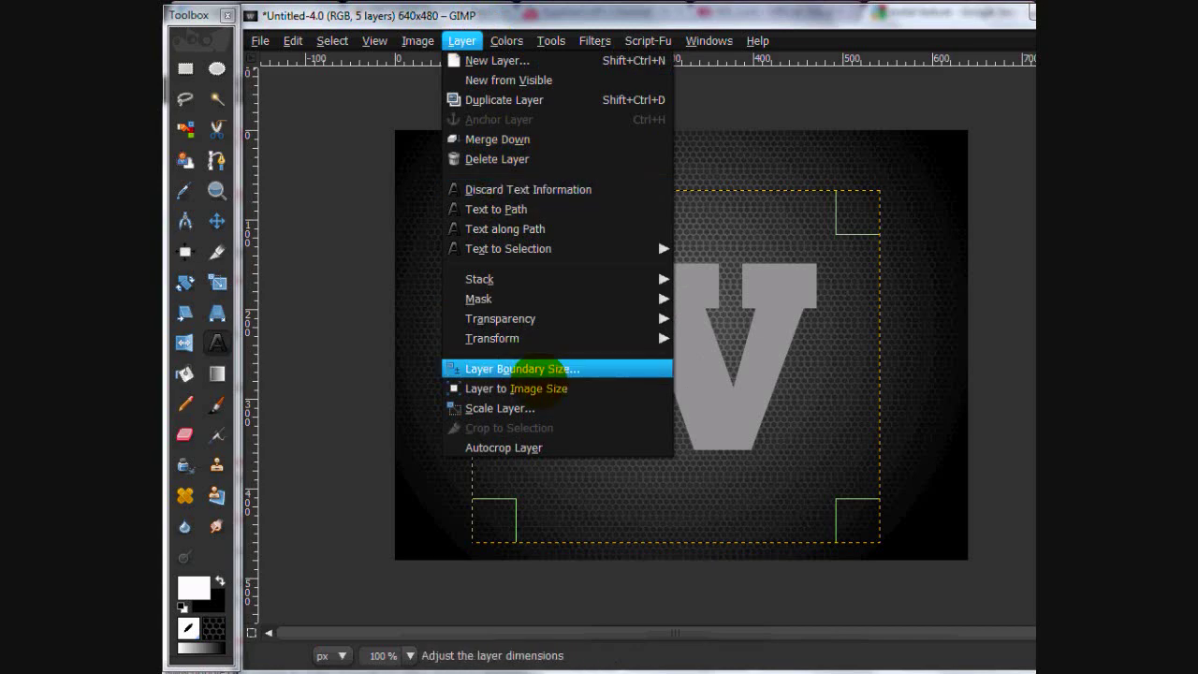
left_click(520, 388)
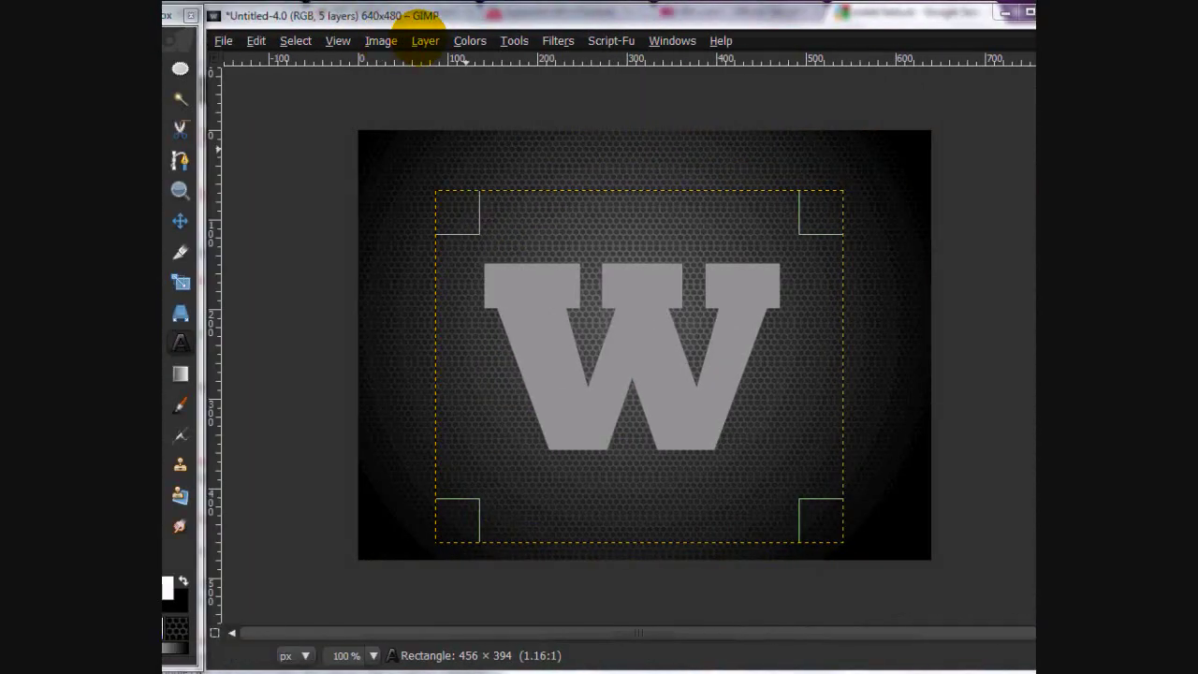
left_click(228, 40)
left_click(481, 388)
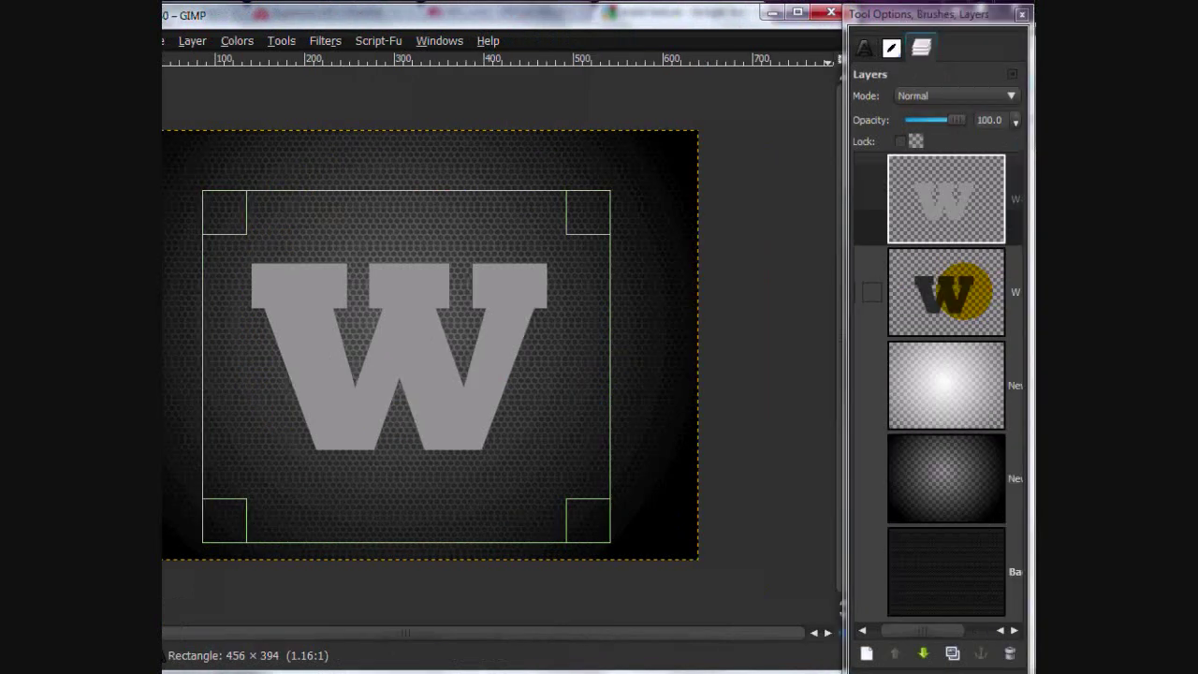
Apply a linear Motion Blur with length 39 and angle 51 to the dark lower W layer.
left_click(1006, 289)
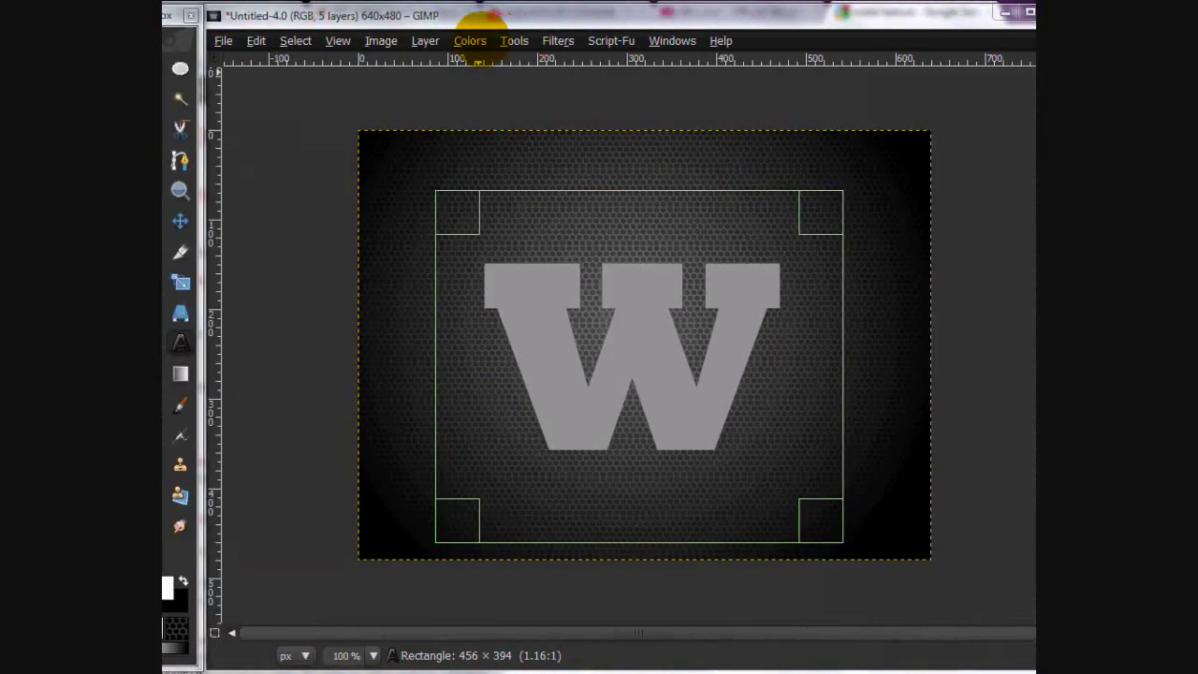
left_click(441, 37)
mouse_move(599, 150)
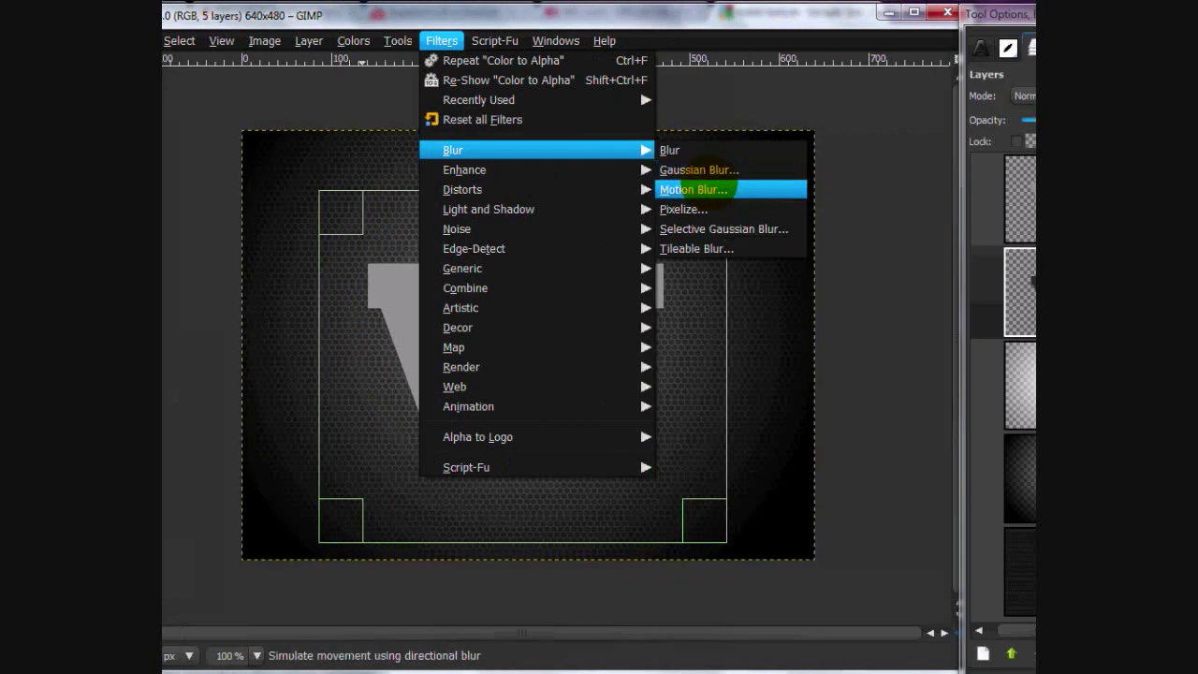
left_click(692, 189)
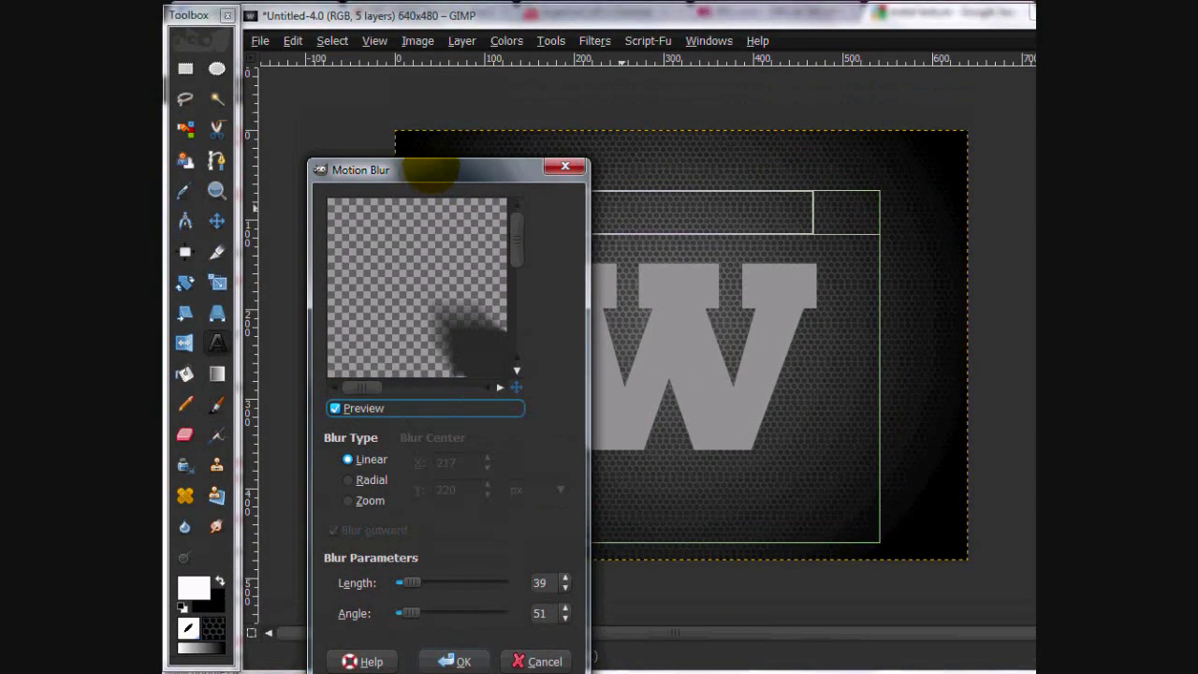
left_click_drag(390, 168, 421, 108)
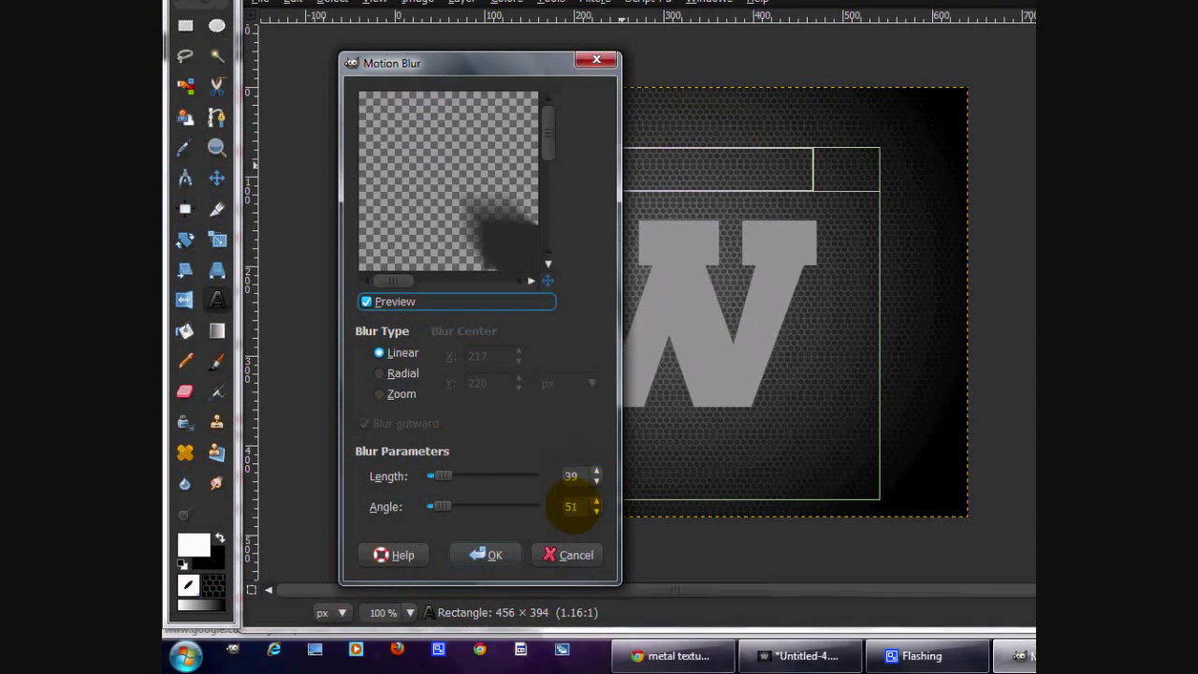
left_click(483, 555)
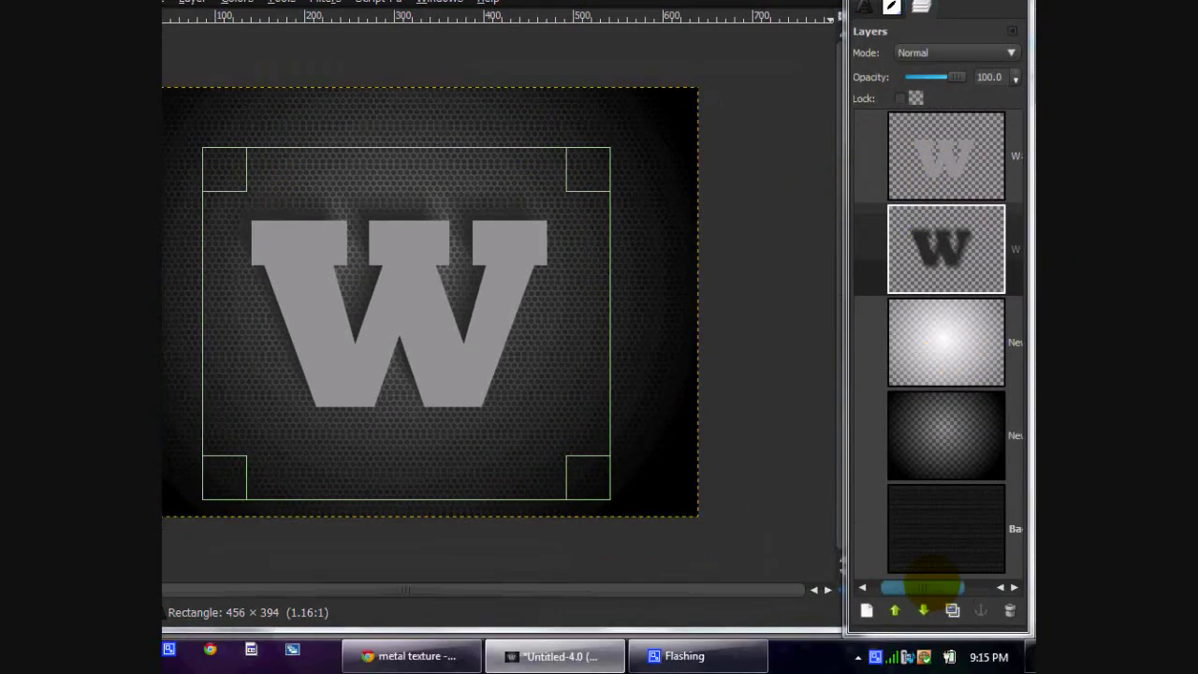
Hide the light W, both gradient layers and the hexagon background, leaving only the blurred dark W shown.
left_click_drag(968, 630, 901, 599)
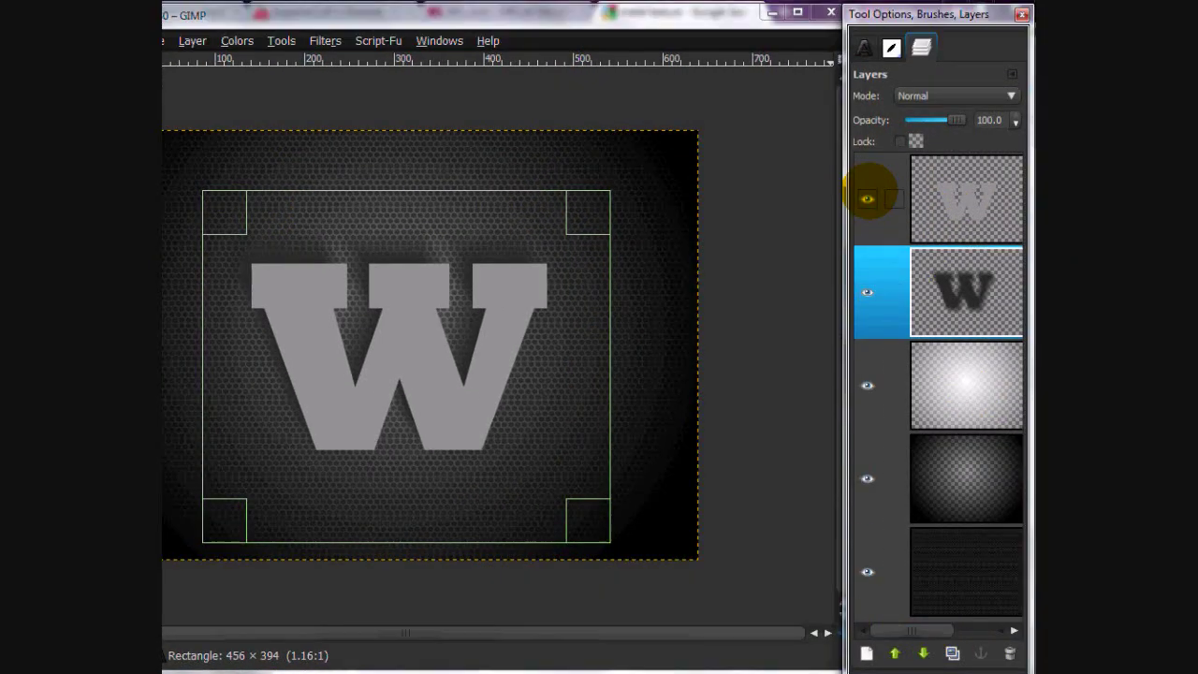
left_click(868, 199)
left_click(868, 386)
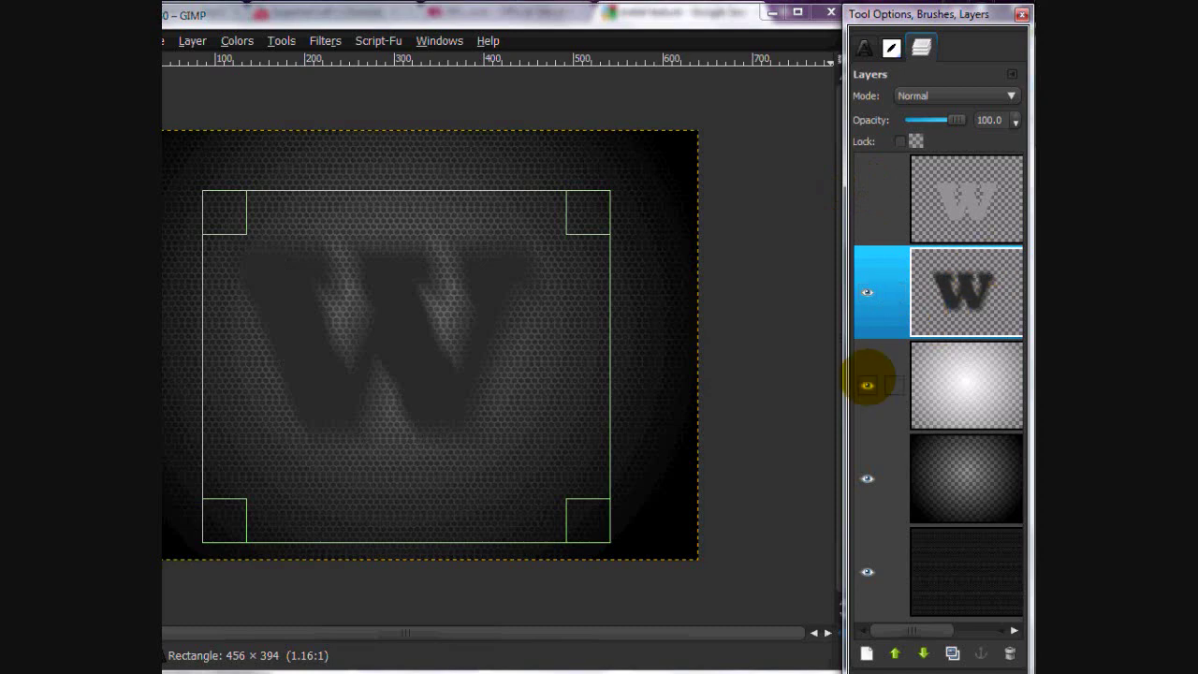
left_click(867, 478)
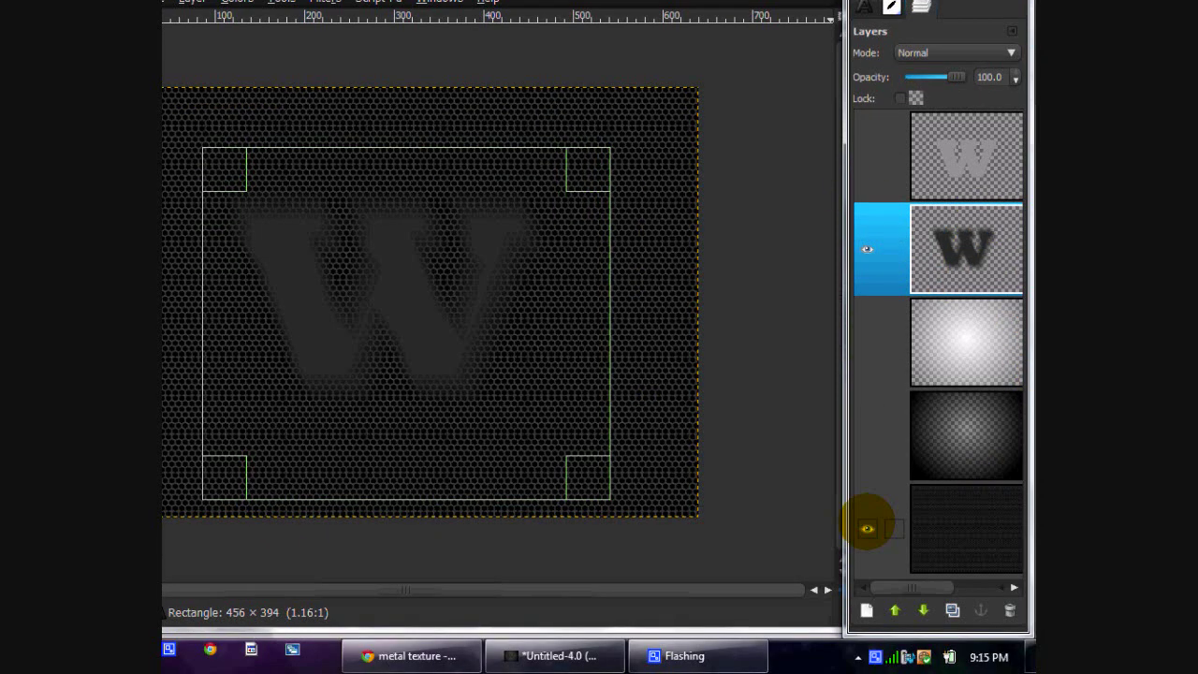
left_click(867, 572)
Duplicate the blurred dark W layer repeatedly until its soft edges build up into a solid extruded shape.
left_click(971, 240)
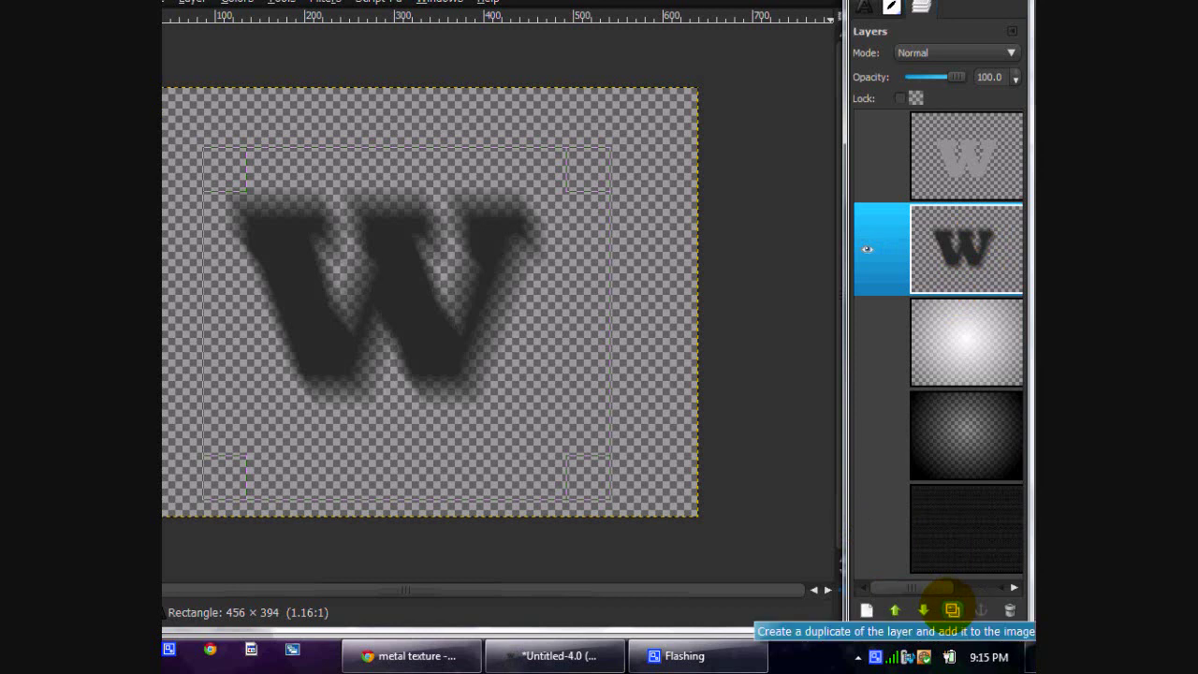
left_click(952, 610)
left_click(952, 609)
left_click(952, 609)
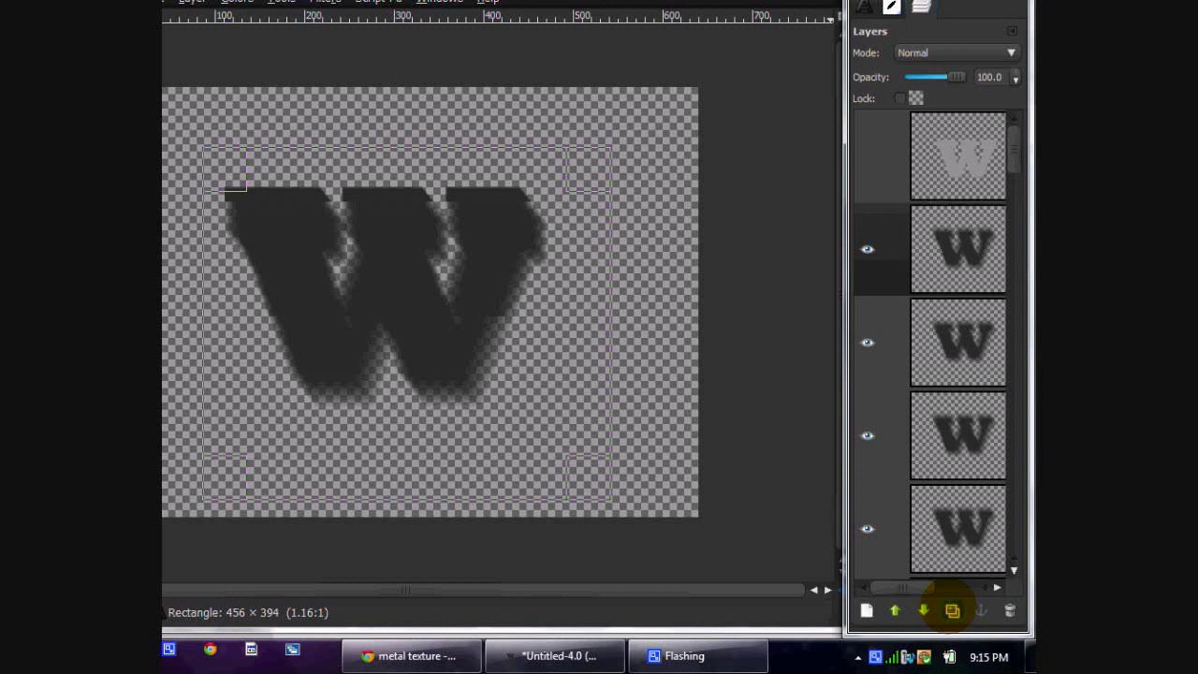
left_click(951, 609)
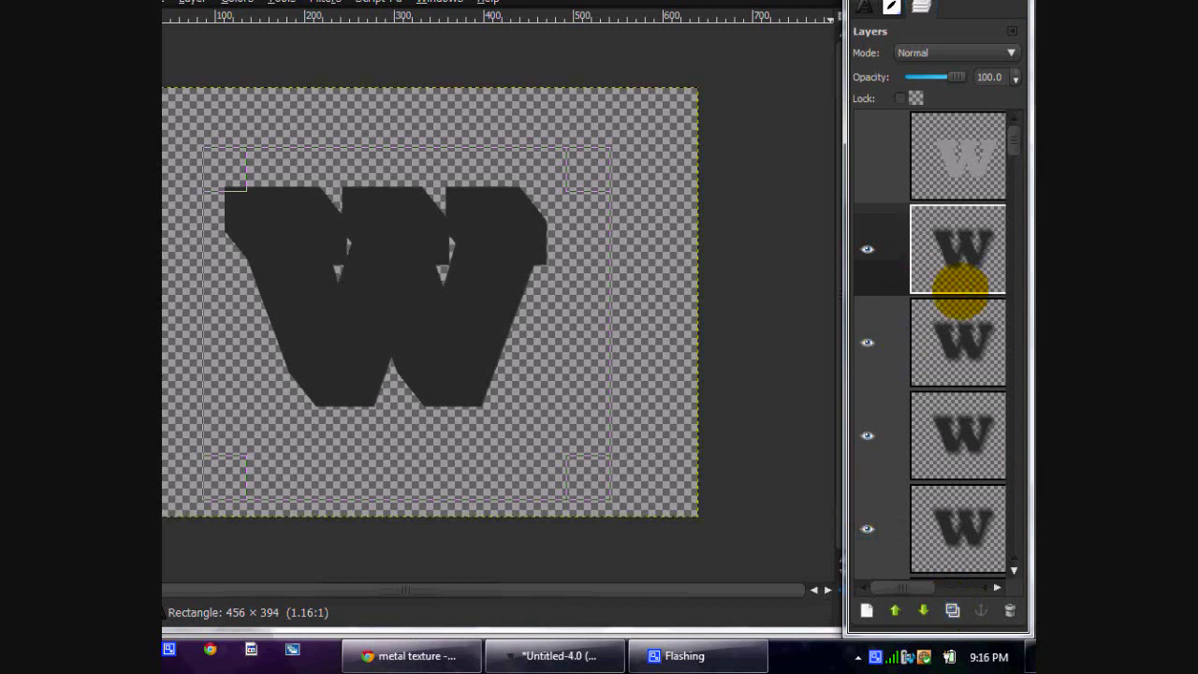
Merge all visible dark W copies into one layer, expanded as necessary, without discarding the invisible layers.
left_click_drag(934, 586, 894, 579)
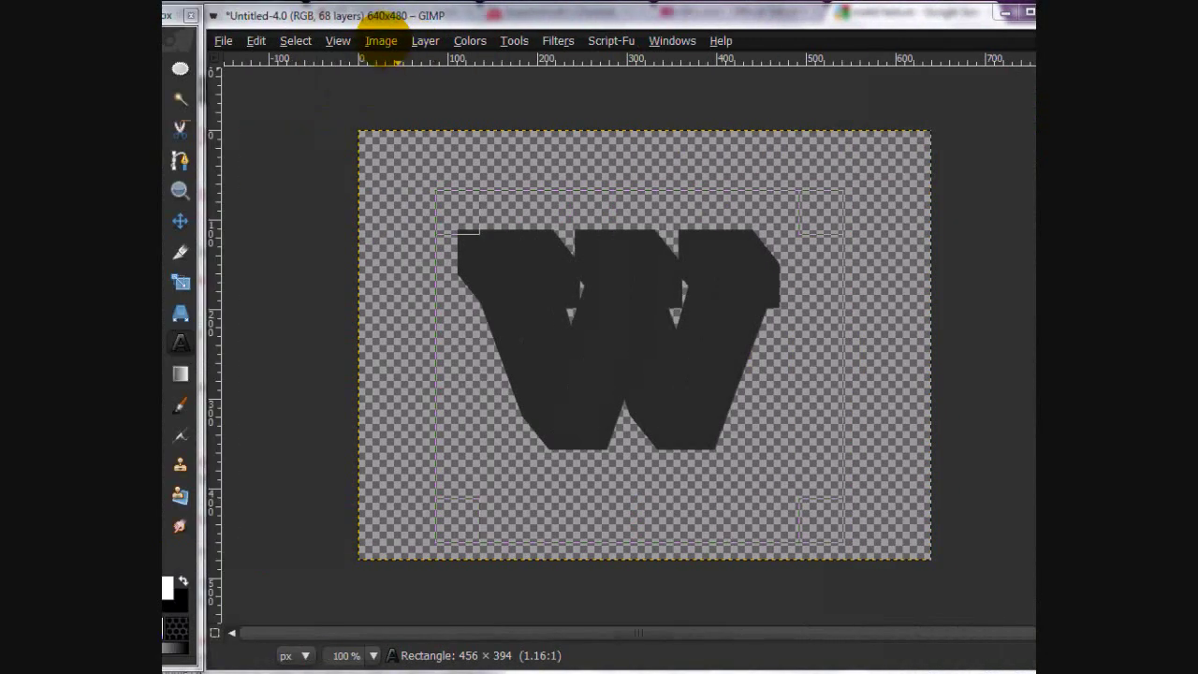
left_click(382, 45)
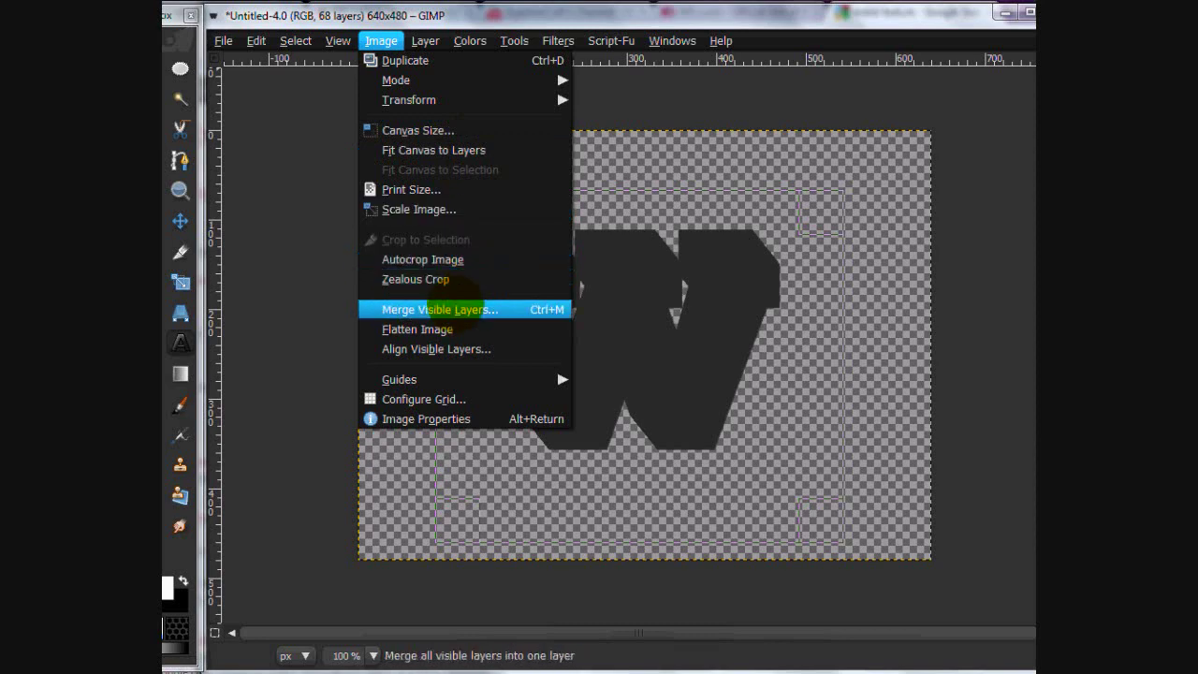
left_click(440, 309)
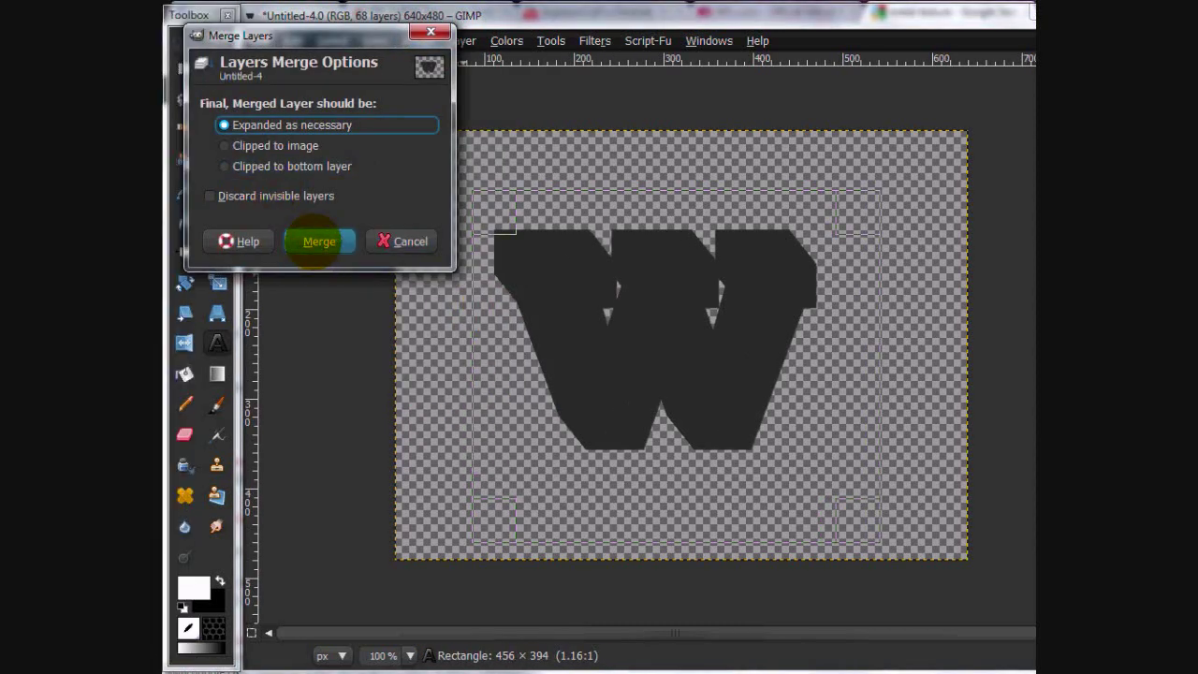
left_click(319, 241)
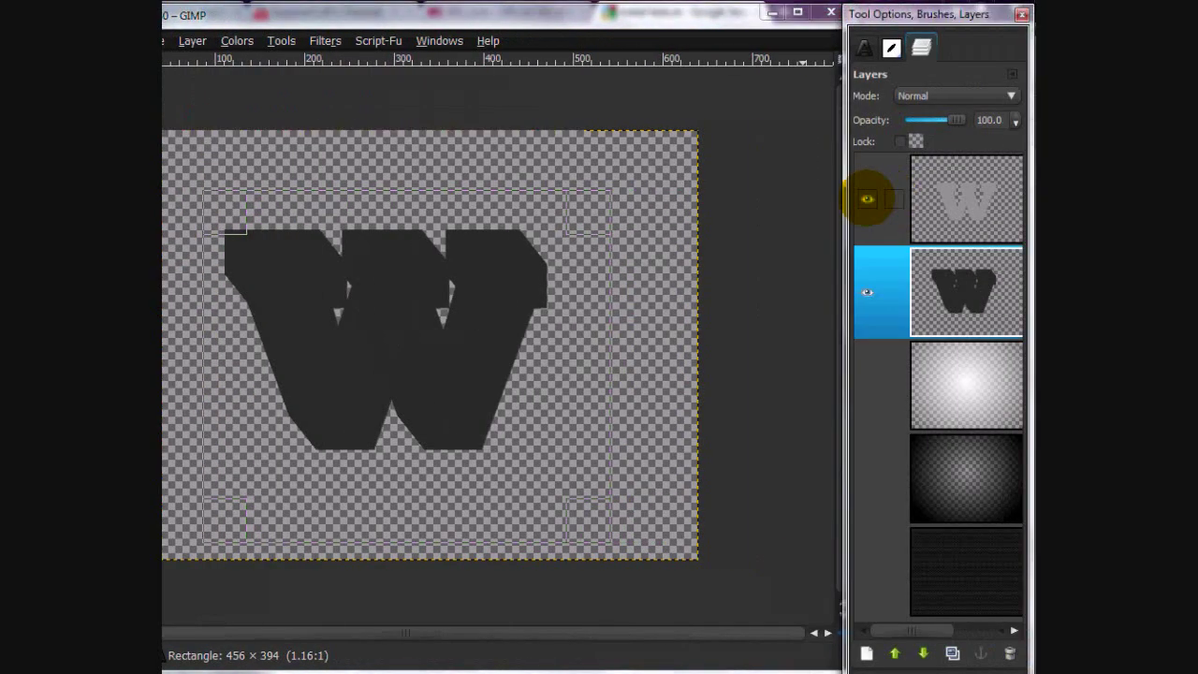
Show the light W, both gradient layers and the hexagon background again.
left_click(868, 384)
left_click(868, 478)
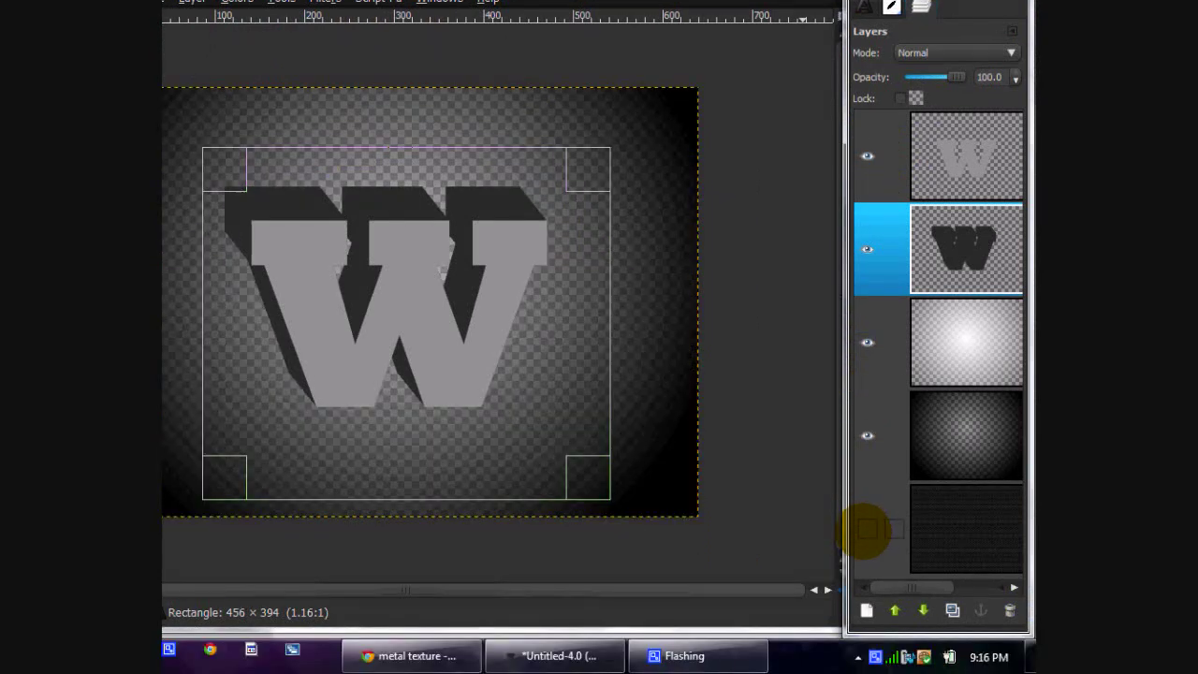
left_click(867, 530)
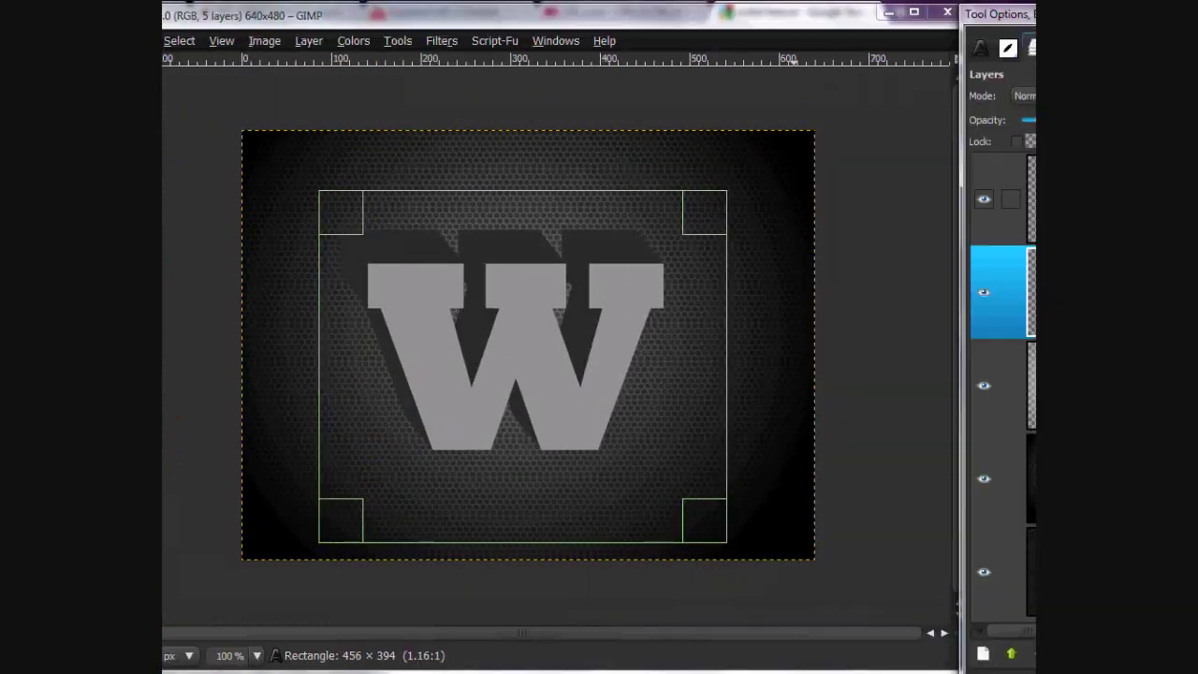
Lock the light W layer's transparency and fill it with a white-to-black radial gradient running from the letter's center to well beyond its upper-left edge.
left_click(969, 152)
left_click(899, 141)
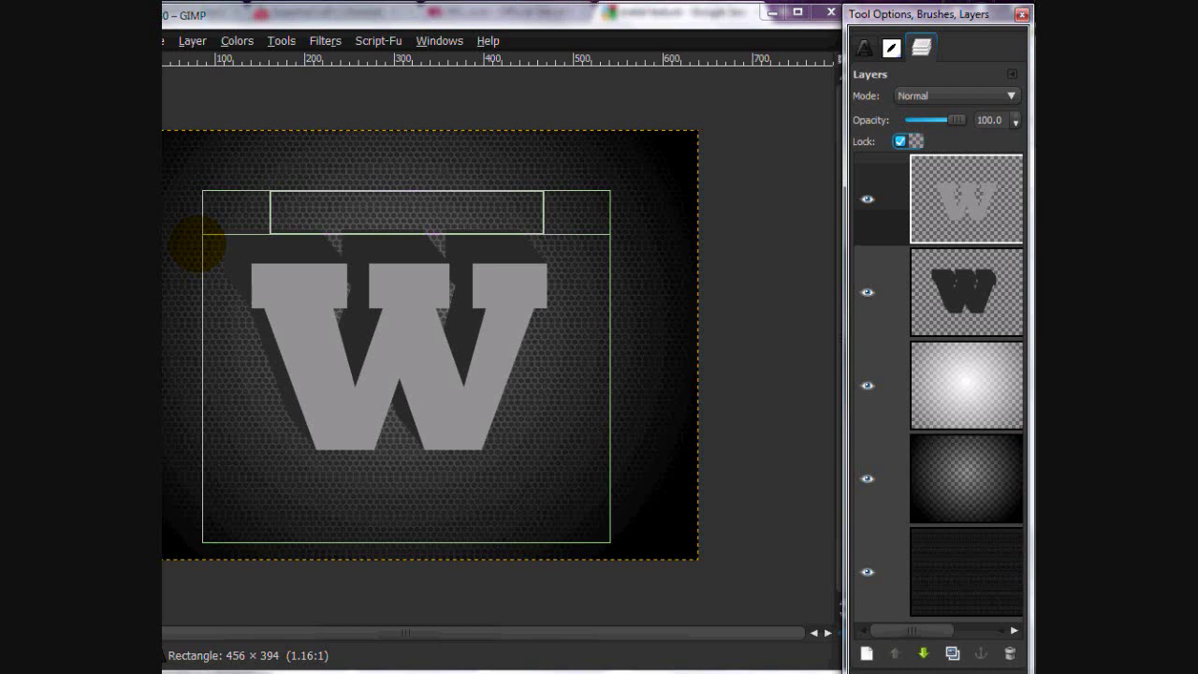
left_click(217, 374)
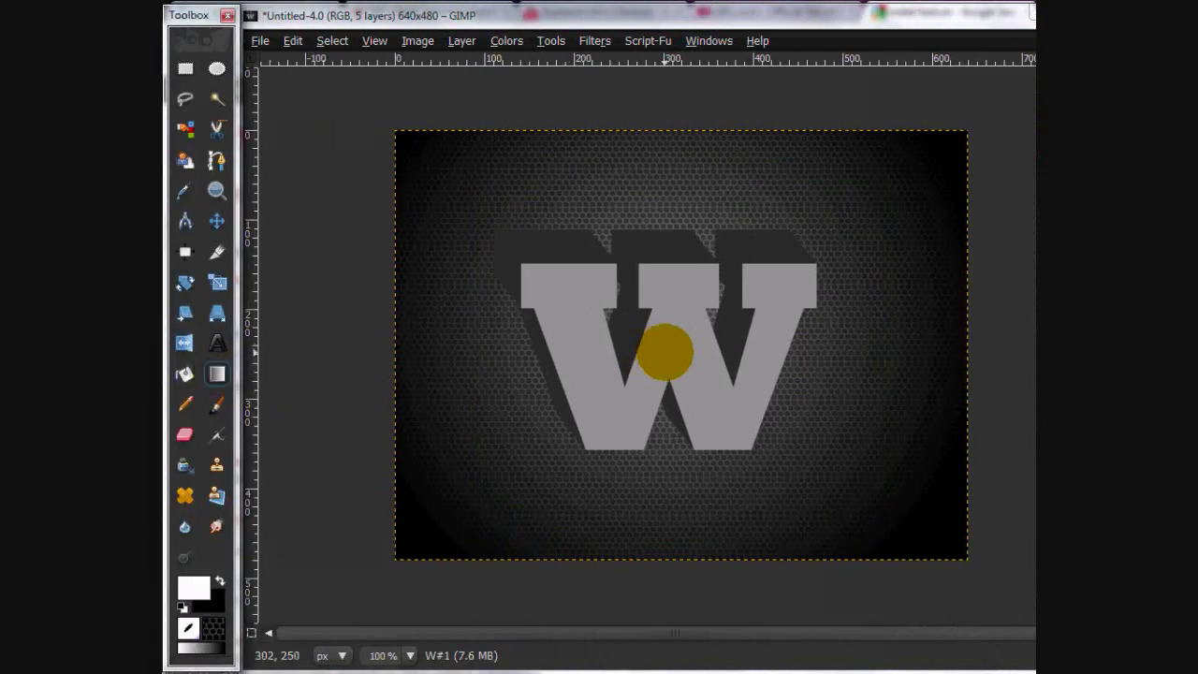
left_click_drag(663, 349, 566, 267)
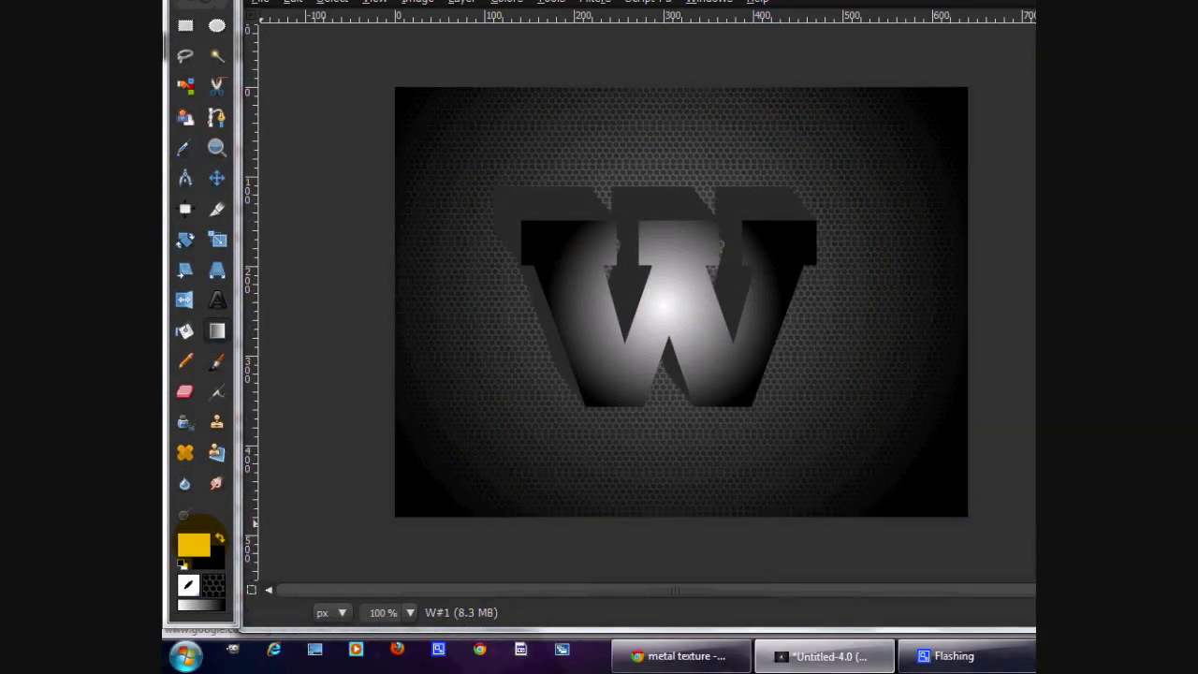
key("ctrl+z")
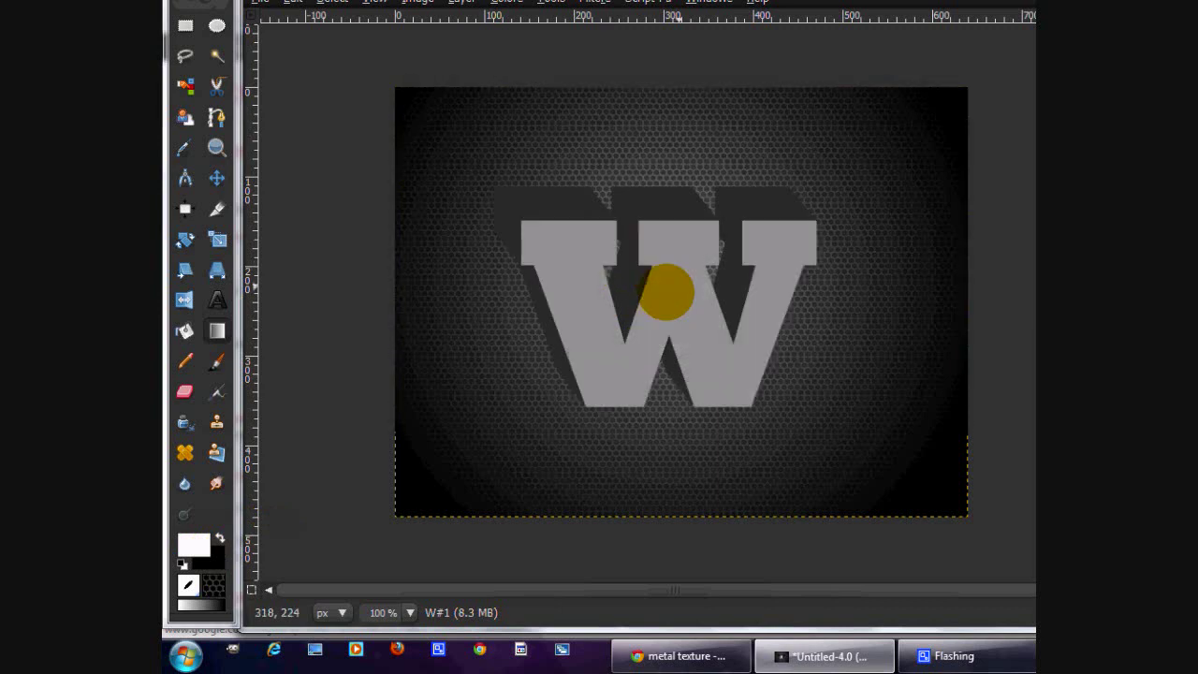
left_click_drag(665, 303, 436, 128)
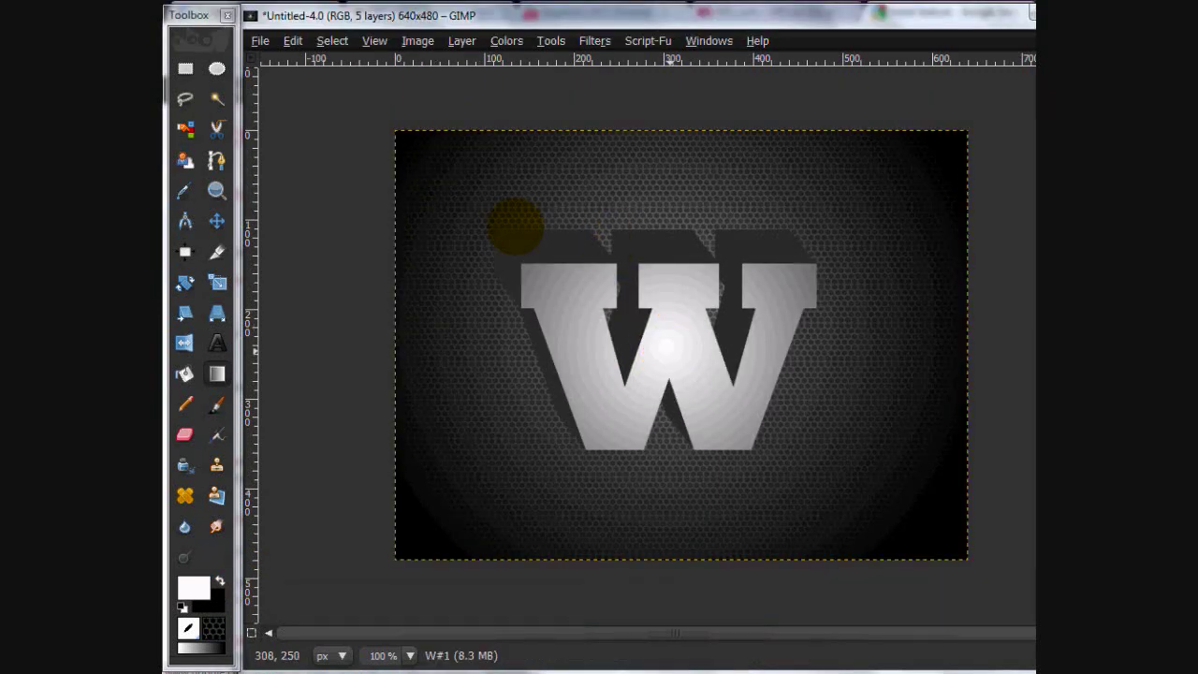
left_click_drag(658, 339, 493, 207)
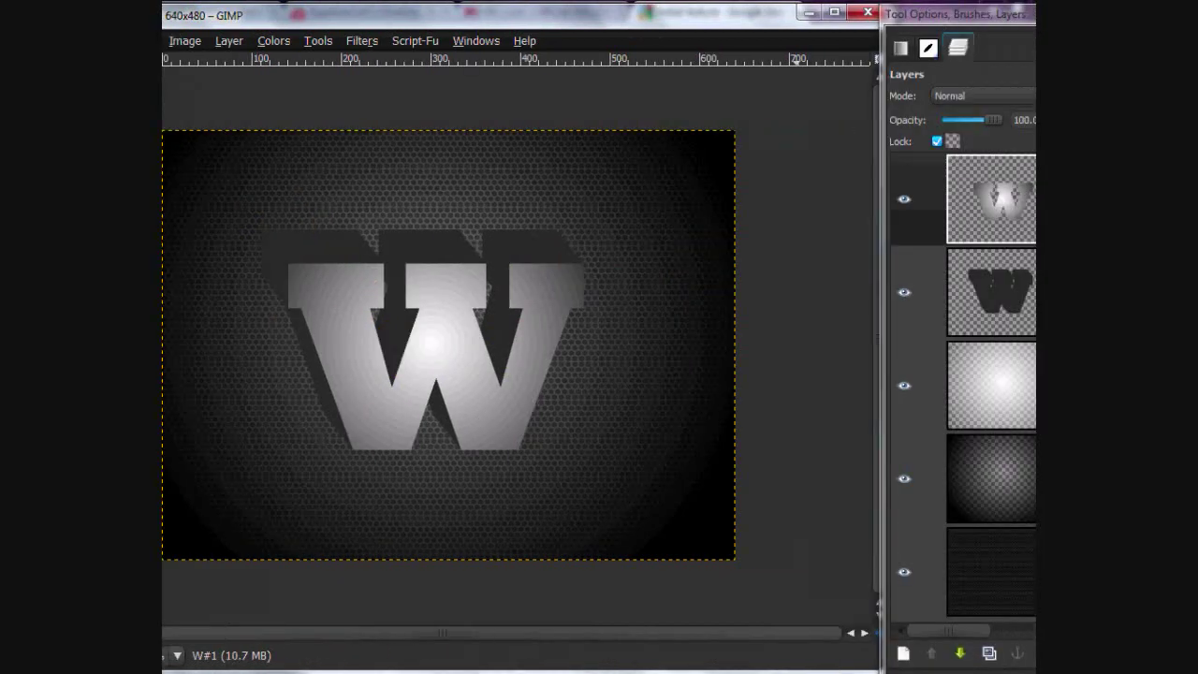
Try to fill the extruded dark W layer with a black-to-white radial gradient from the letter's center.
left_click(974, 291)
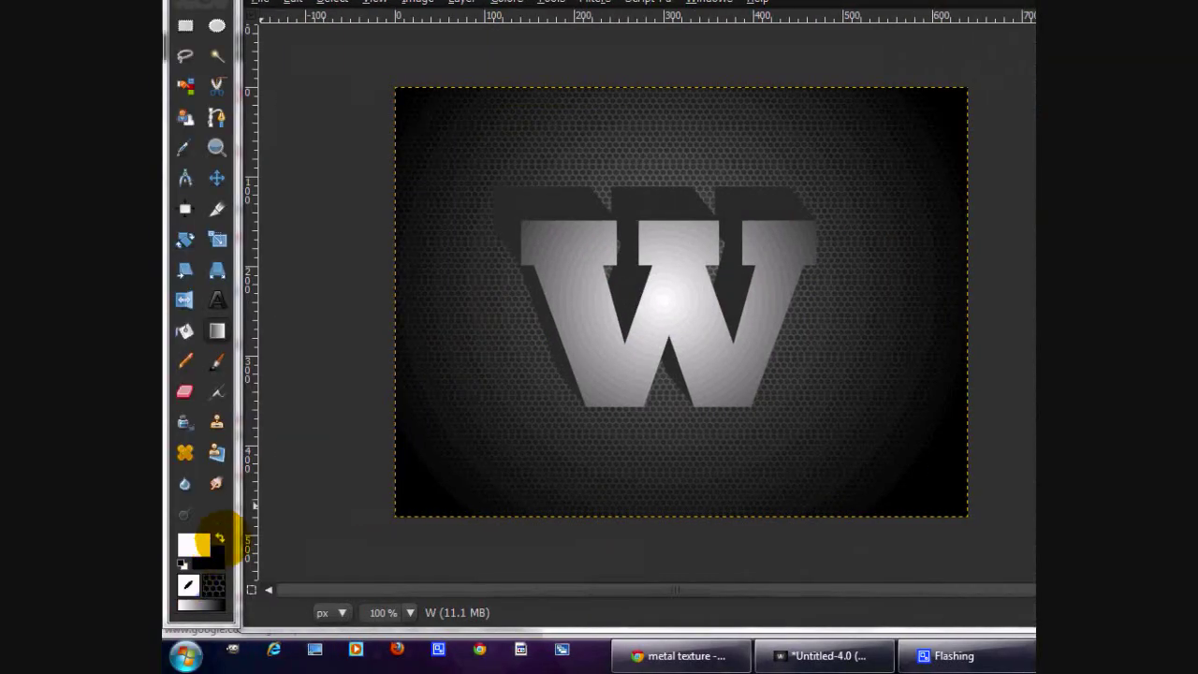
left_click(220, 538)
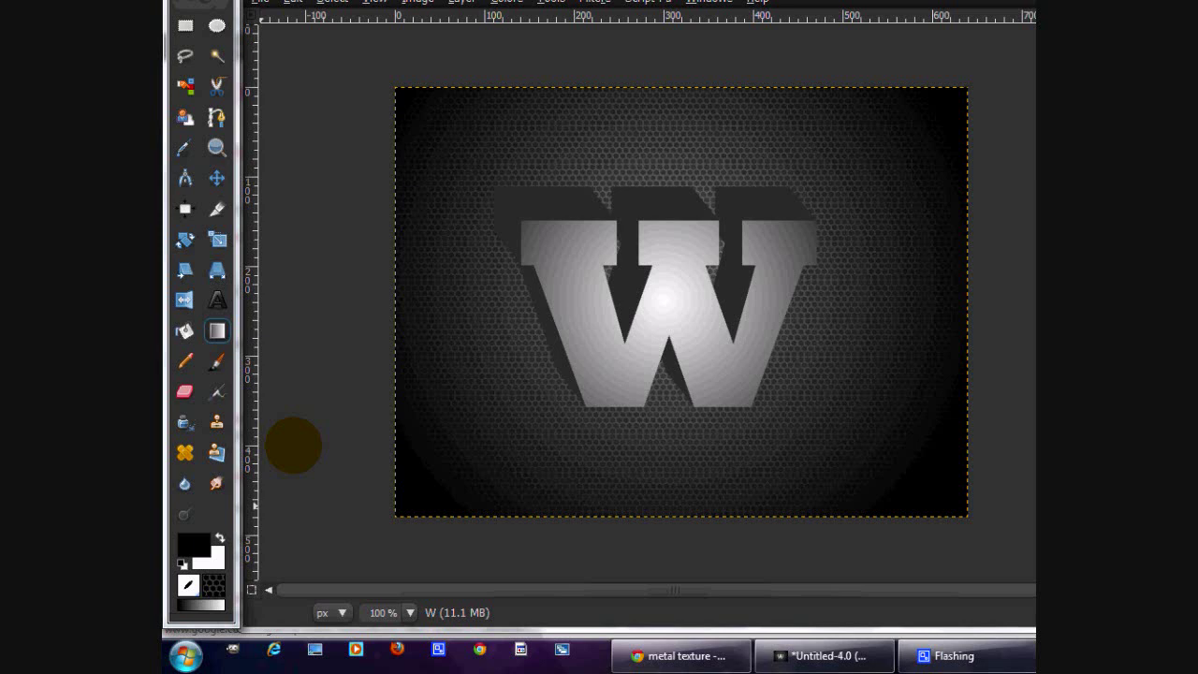
left_click_drag(667, 306, 289, 63)
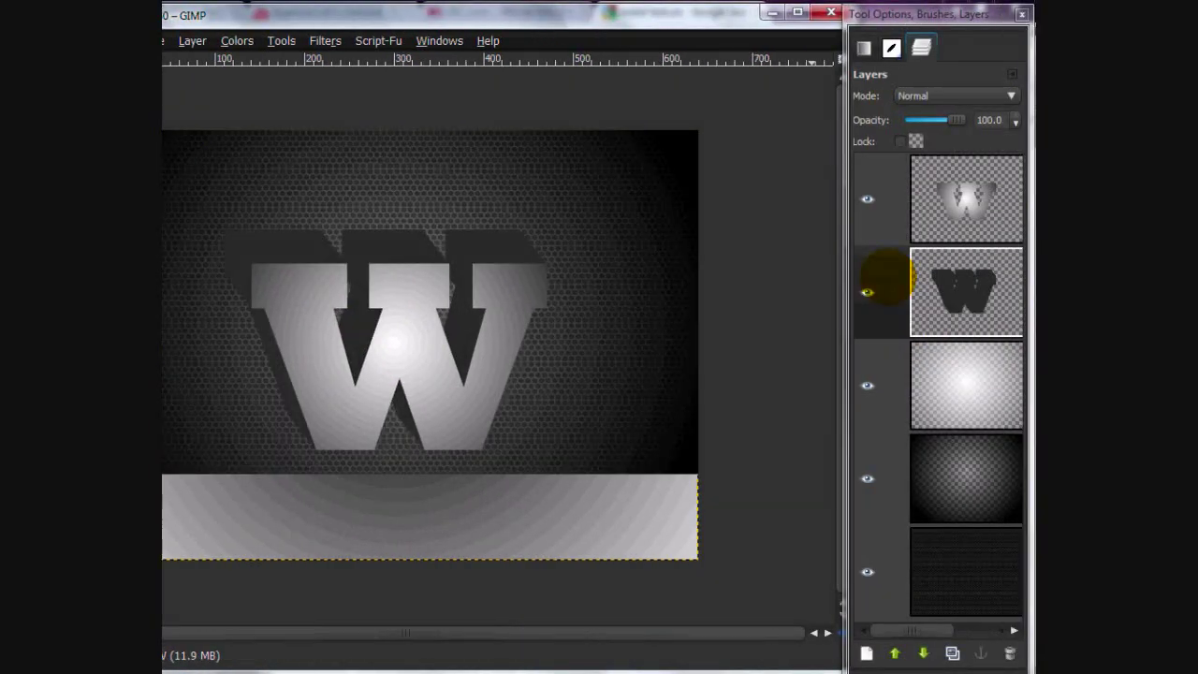
Lock the transparency of the extruded dark W layer.
left_click(897, 158)
left_click(899, 140)
left_click(936, 262)
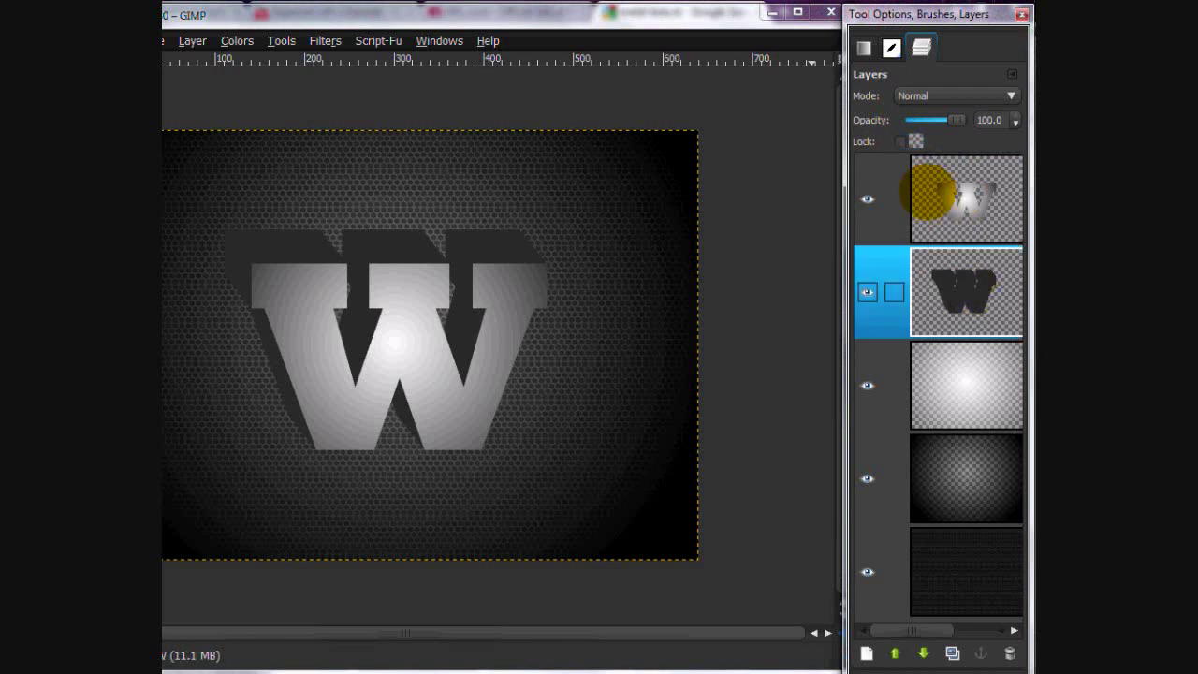
left_click(898, 141)
Try black-to-white radial gradients on the transparency-locked dark W, starting from the letter's center.
mouse_move(396, 323)
left_mouse_down()
mouse_move(265, 239)
mouse_move(281, 110)
mouse_move(328, 89)
left_mouse_up()
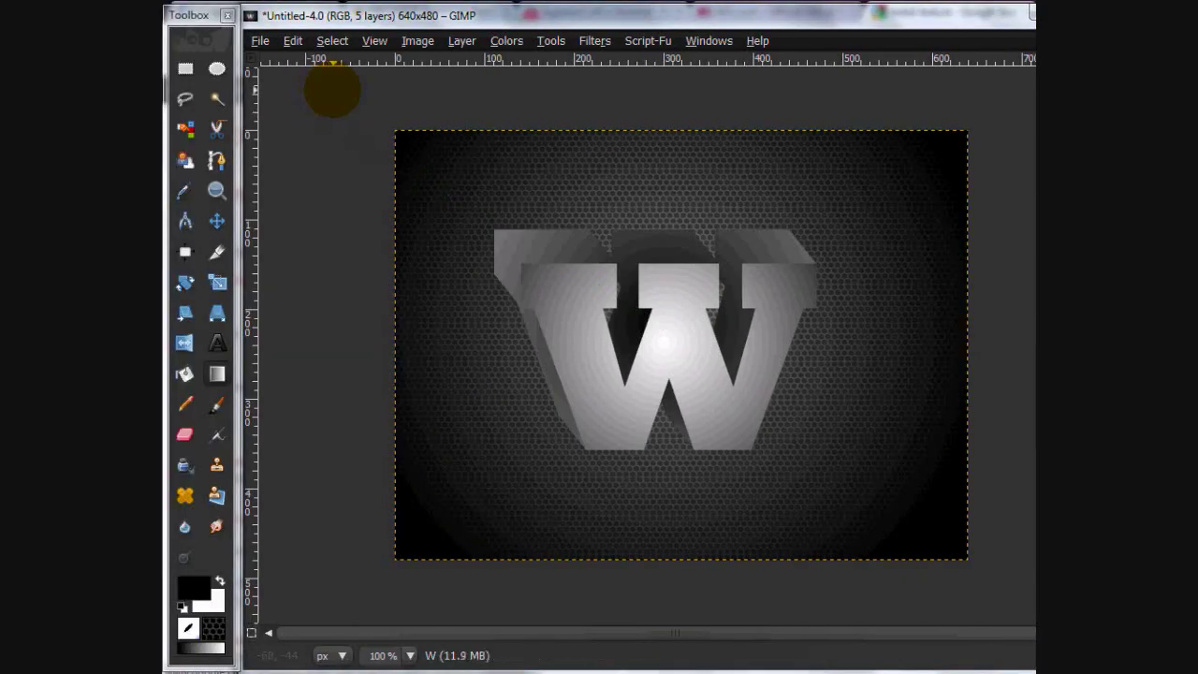
key("ctrl+z")
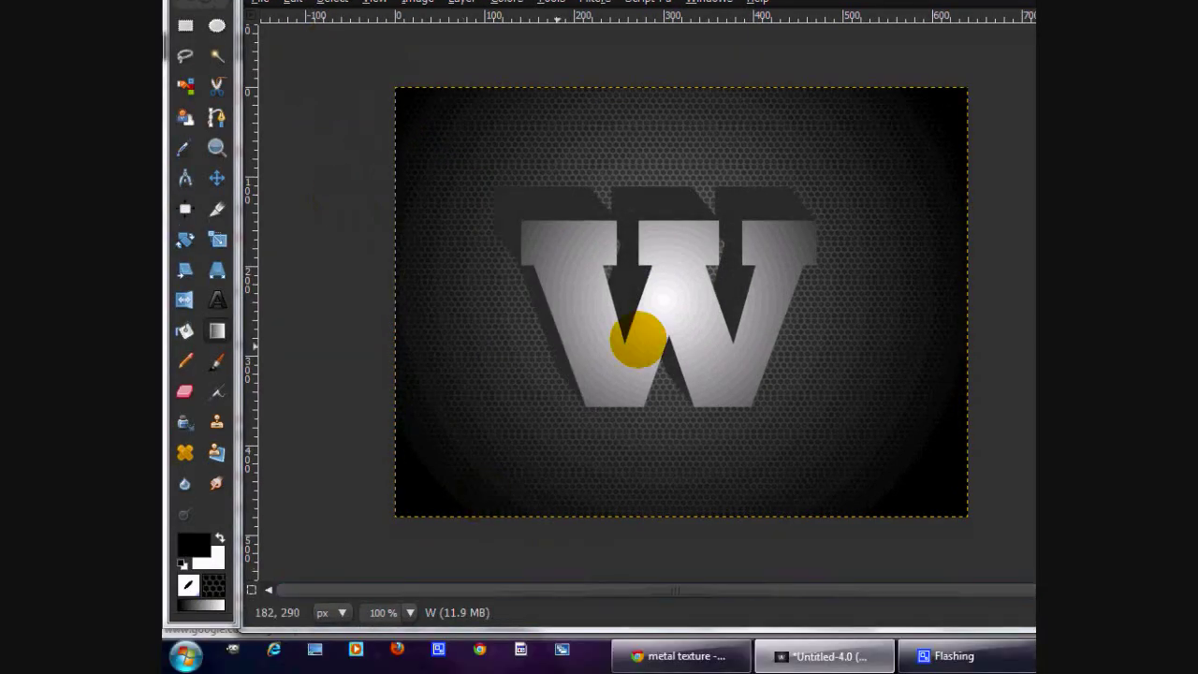
left_click_drag(672, 279, 393, 114)
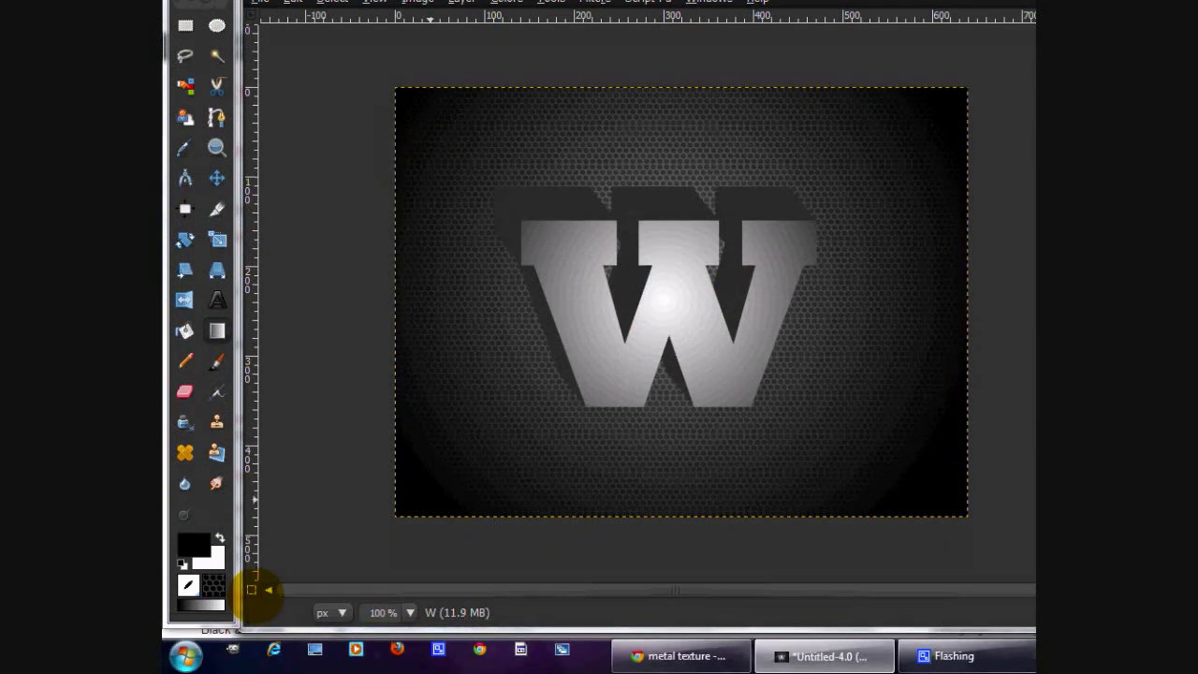
Set the foreground color to dark gray 171717 and the background color to gray 474747.
left_click(213, 547)
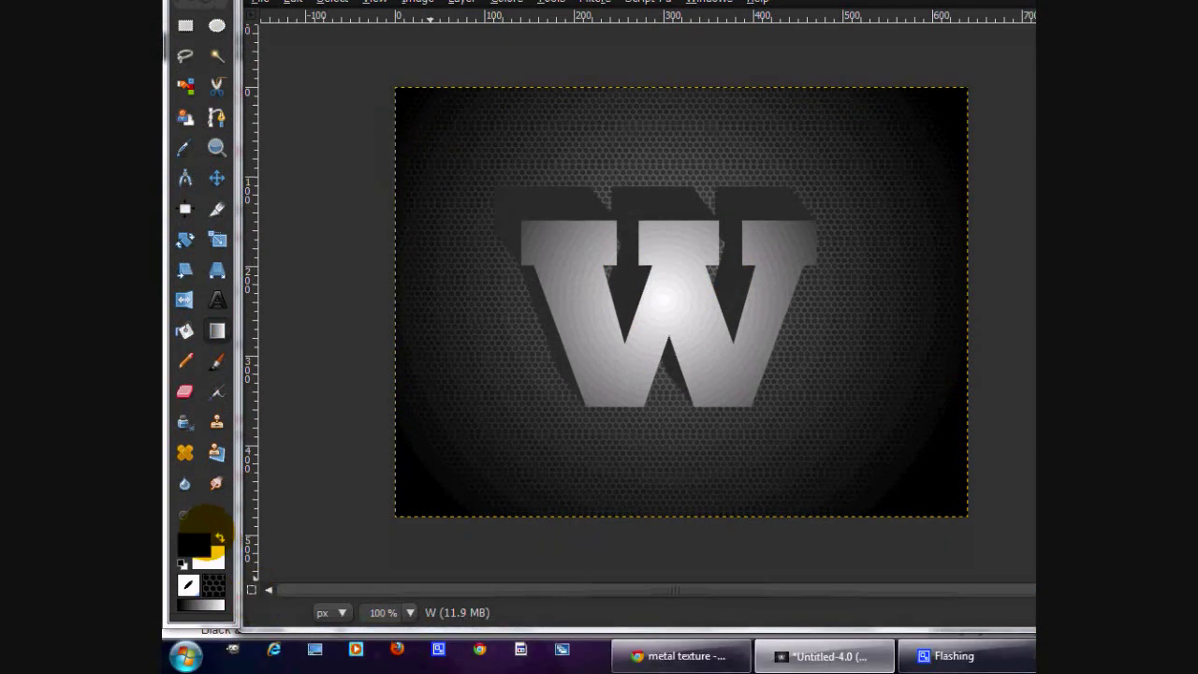
left_click(194, 543)
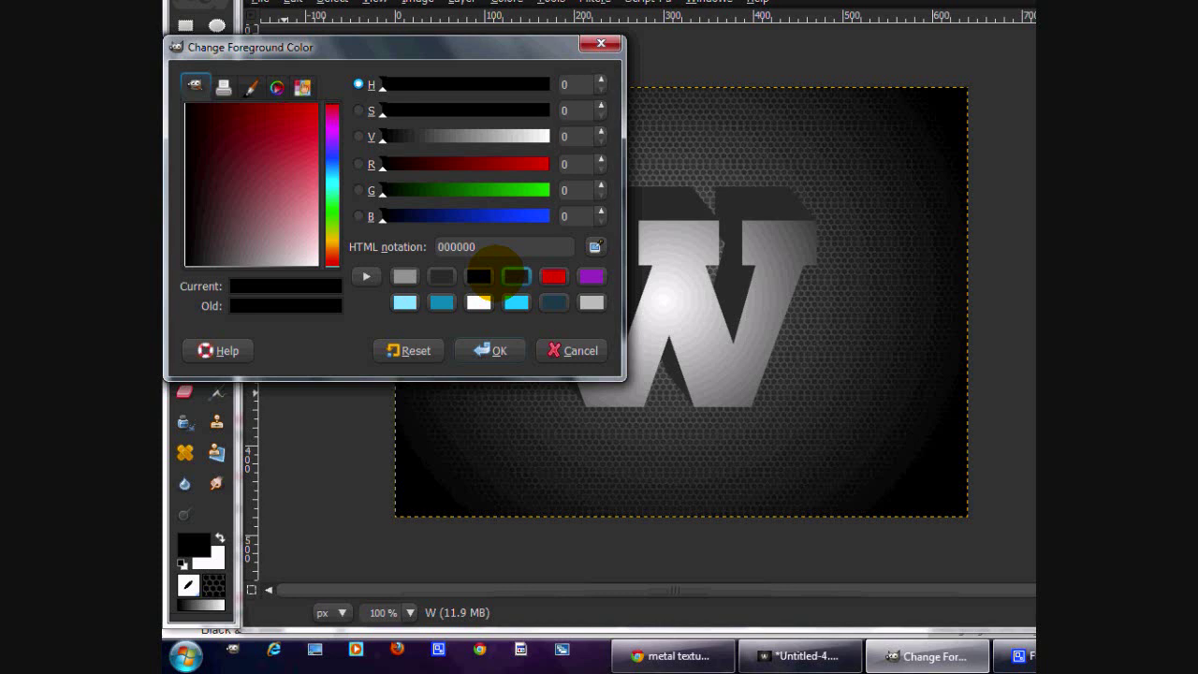
left_click_drag(286, 246, 200, 337)
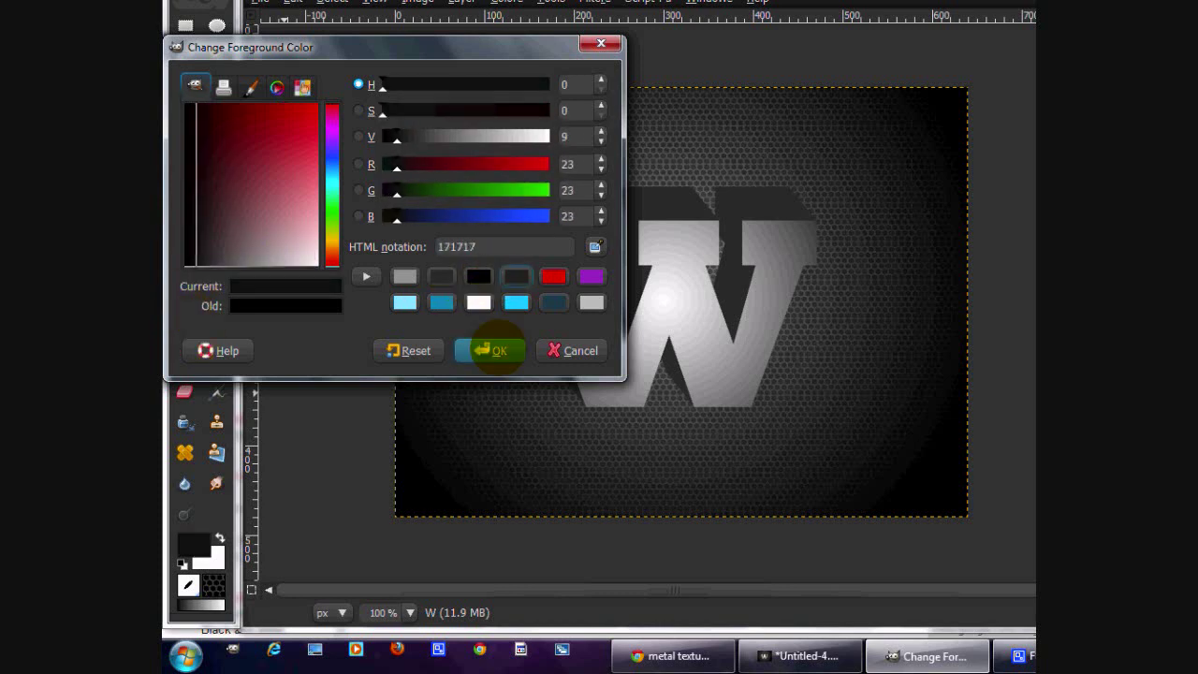
left_click(488, 350)
left_click(208, 557)
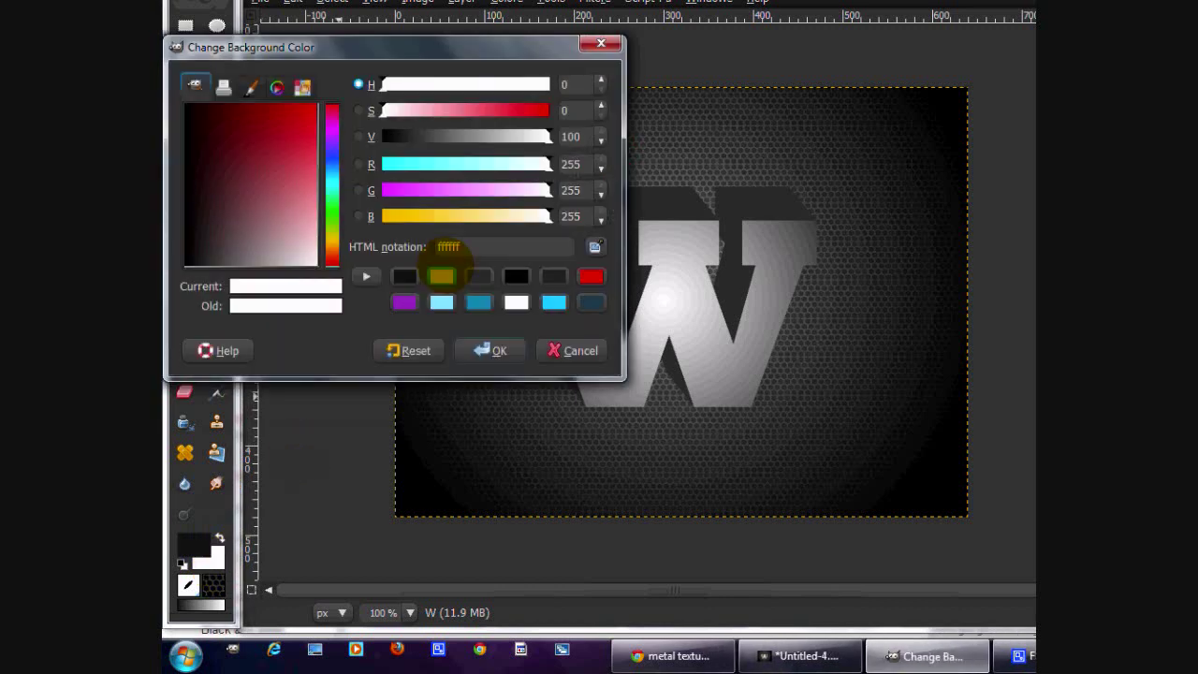
left_click_drag(263, 253, 220, 307)
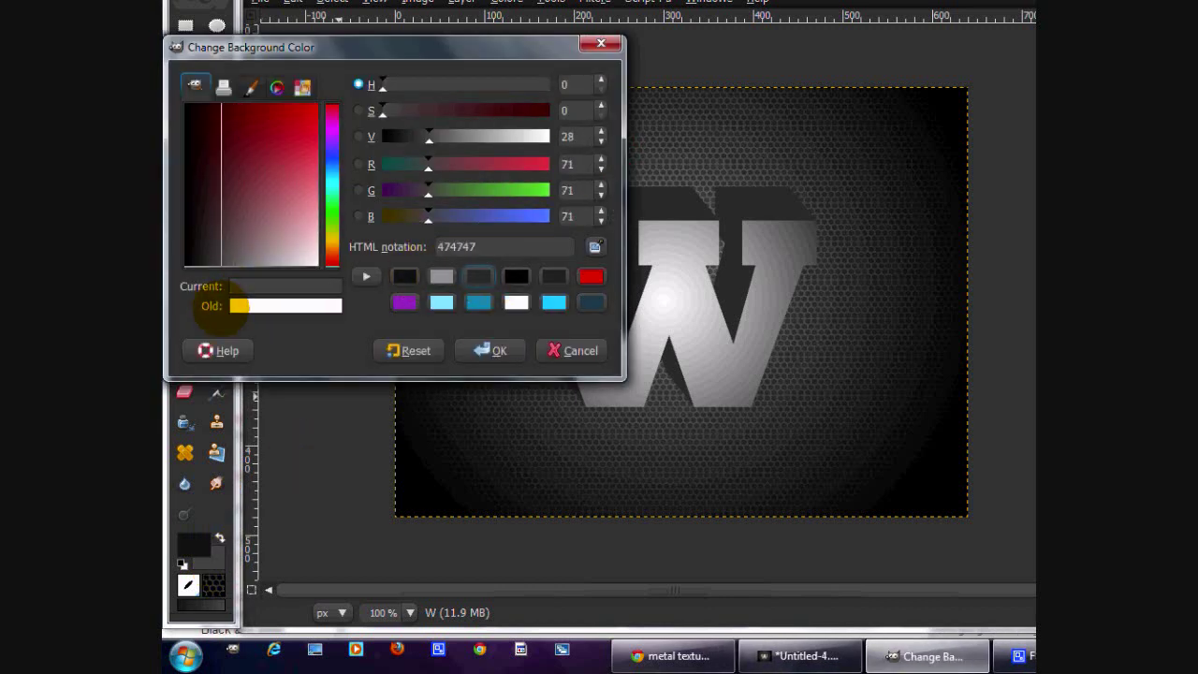
left_click(490, 350)
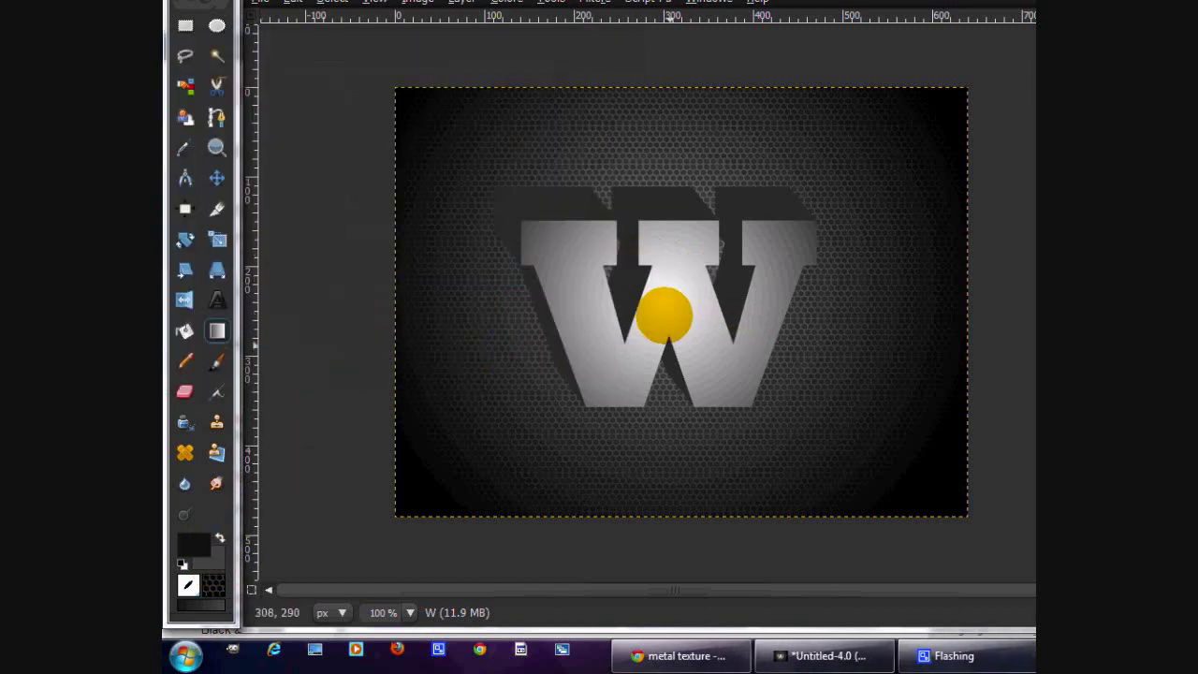
Shade the extruded dark W with a dark-gray radial gradient from the letter's center to its upper-left corner, with 474747 as foreground and 171717 as background.
left_click_drag(676, 294, 464, 140)
left_click_drag(464, 182, 464, 183)
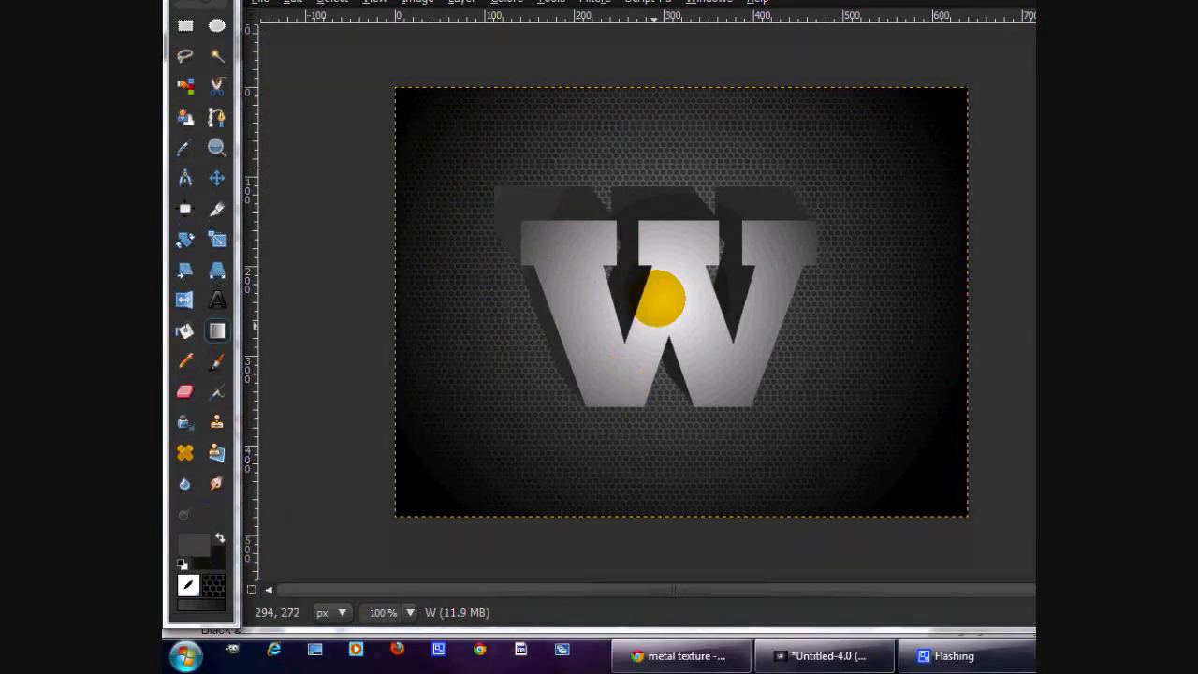
left_click_drag(653, 336, 541, 257)
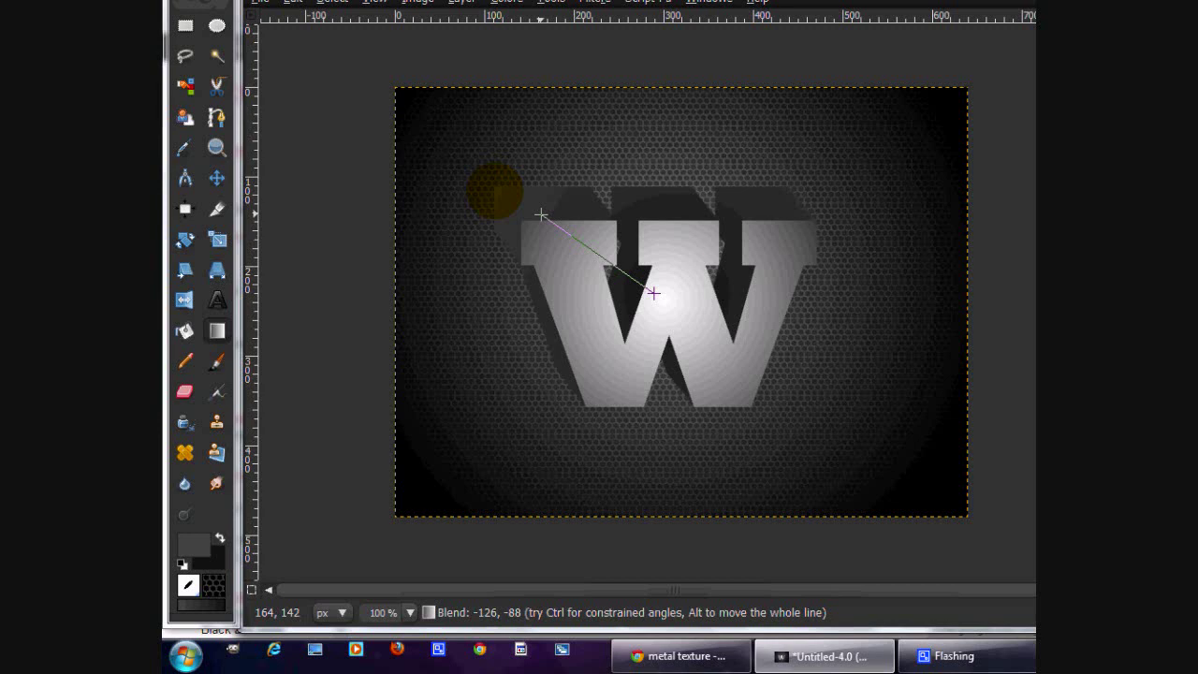
left_click_drag(541, 215, 492, 181)
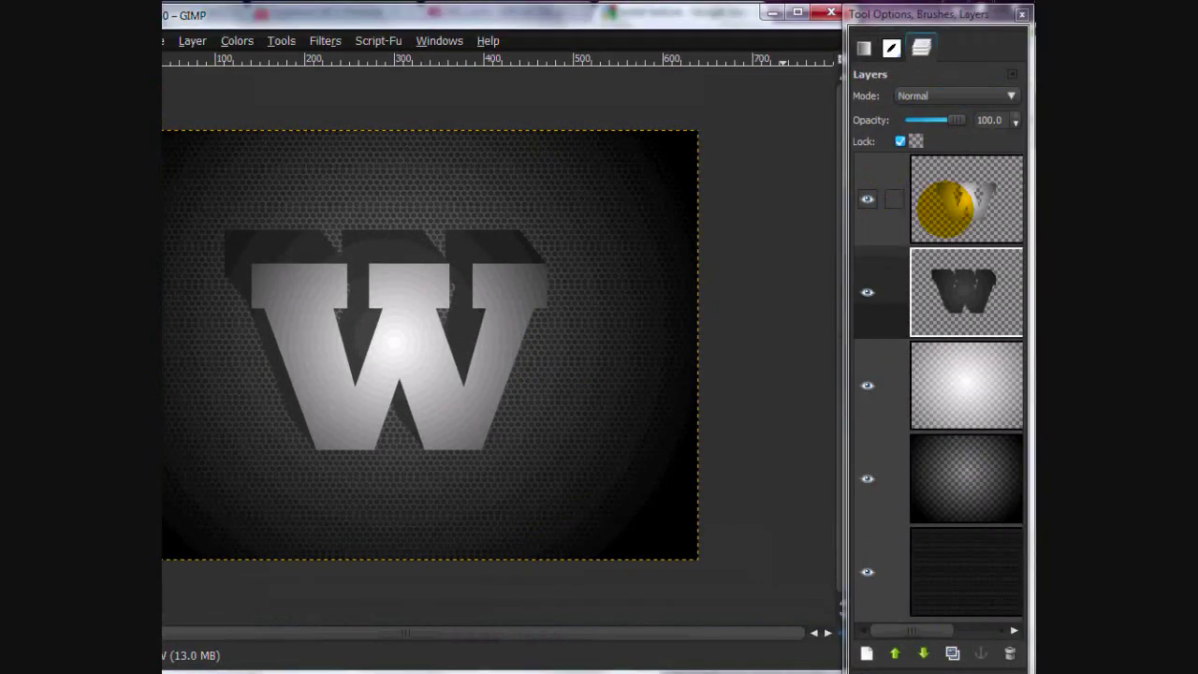
Merge the light W layer down onto the dark extrusion and rotate the merged letter by -10.05 degrees.
right_click(1197, 170)
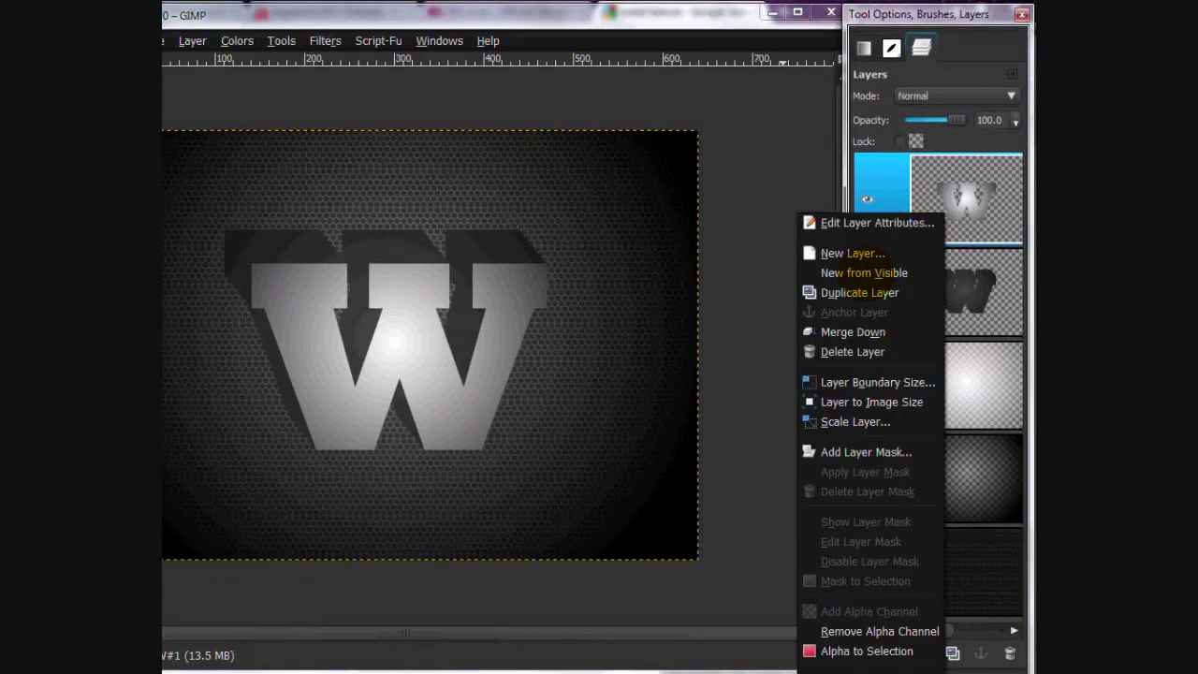
left_click(854, 332)
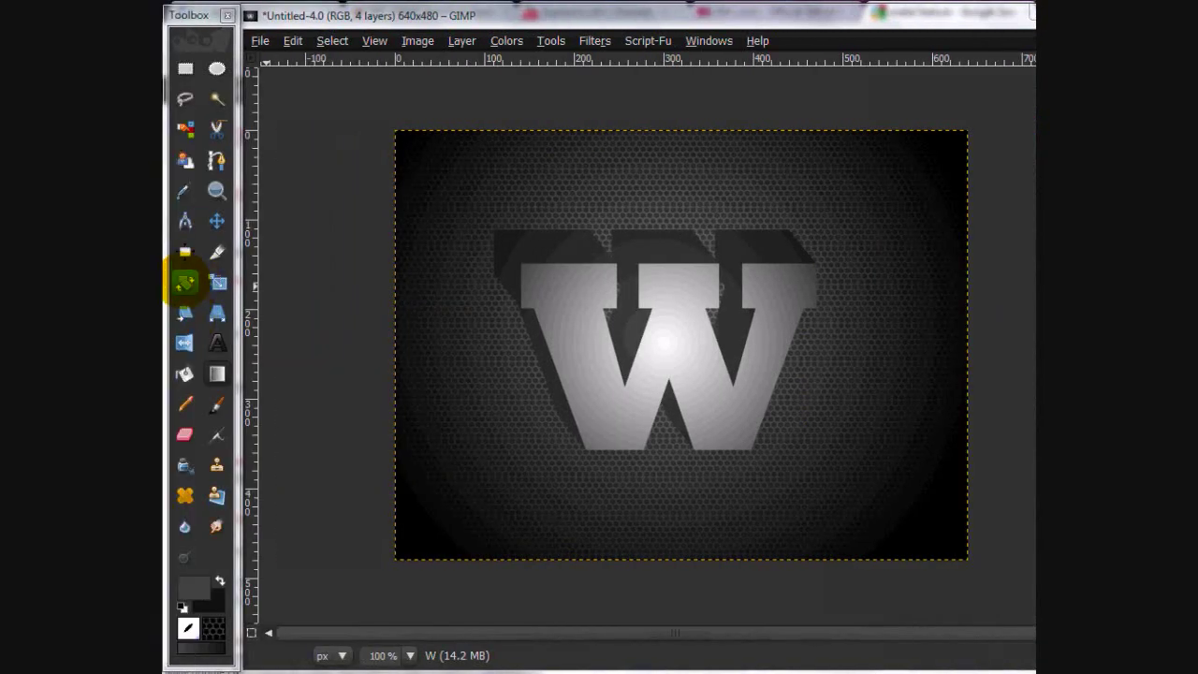
left_click(185, 281)
left_click(602, 312)
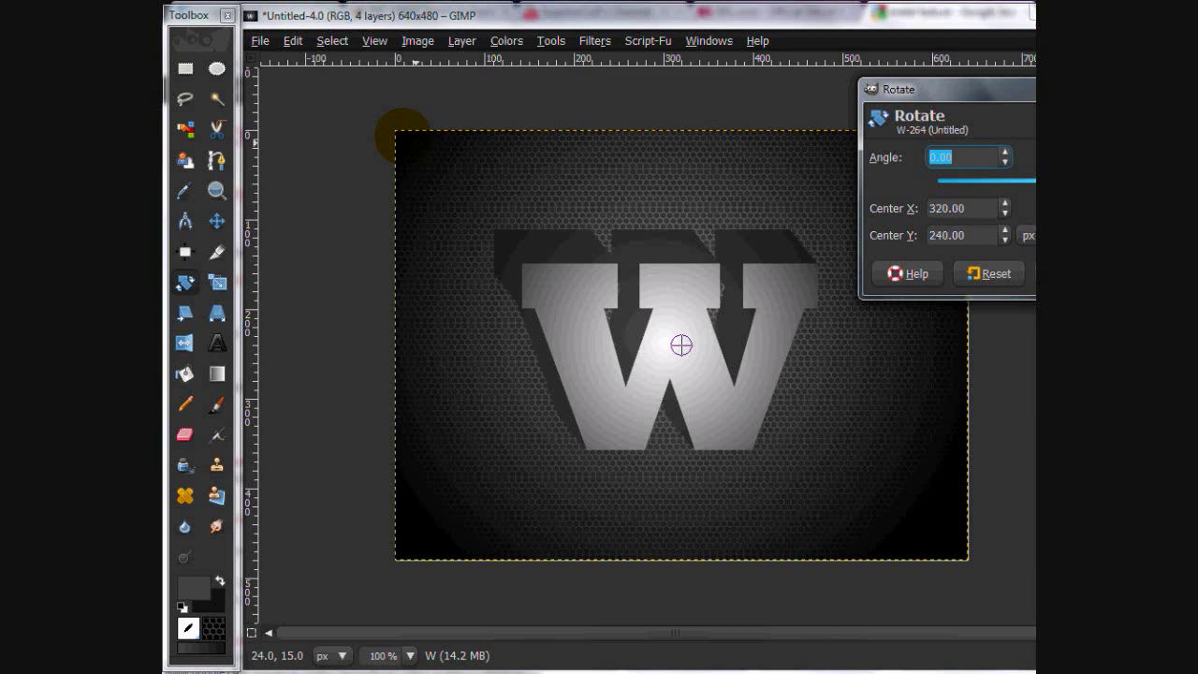
left_click_drag(412, 143, 402, 208)
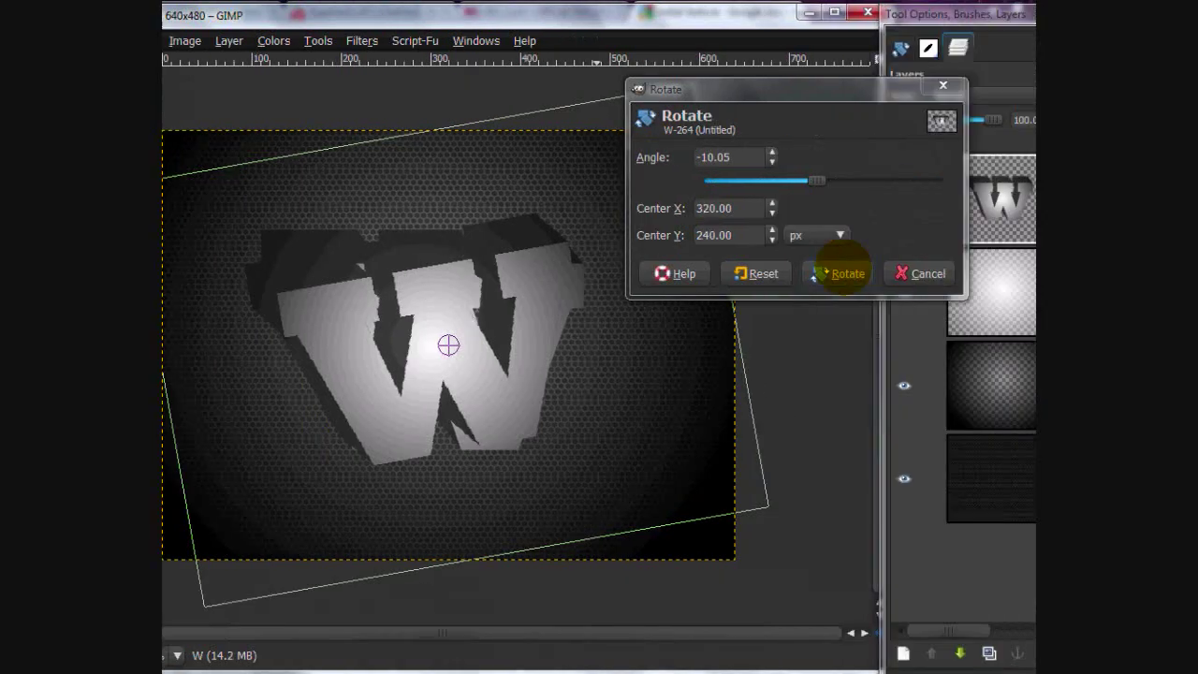
left_click(804, 272)
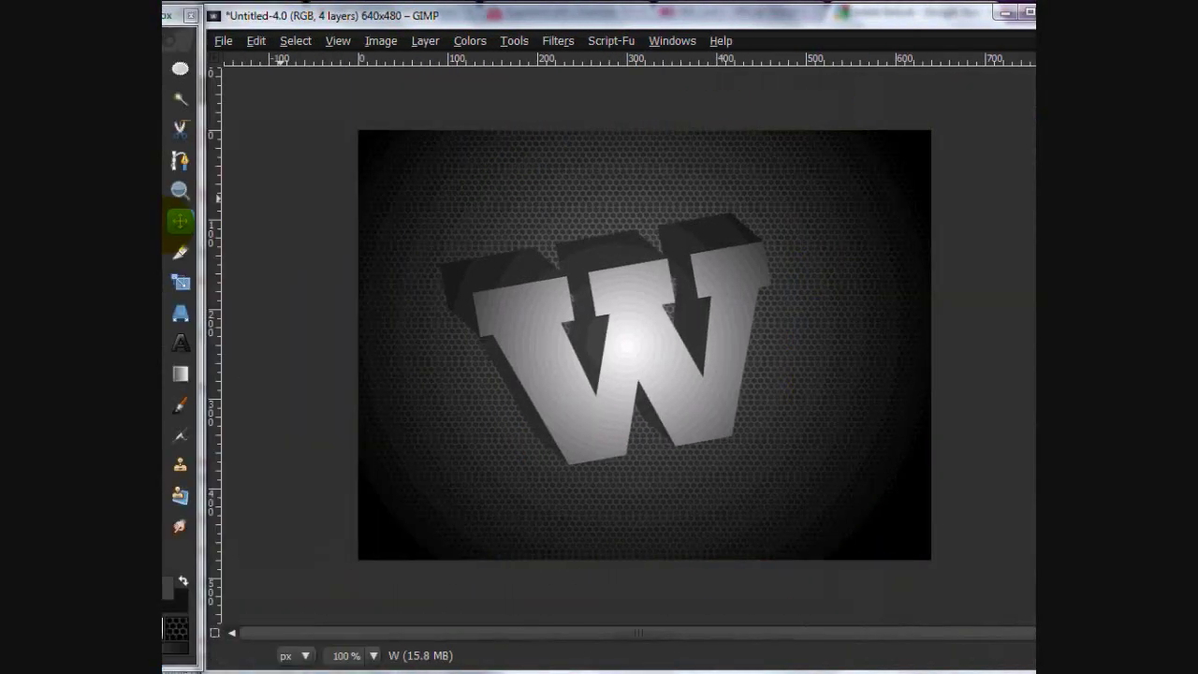
Move the rotated W slightly down and to the right over the hexagon background.
left_click(217, 221)
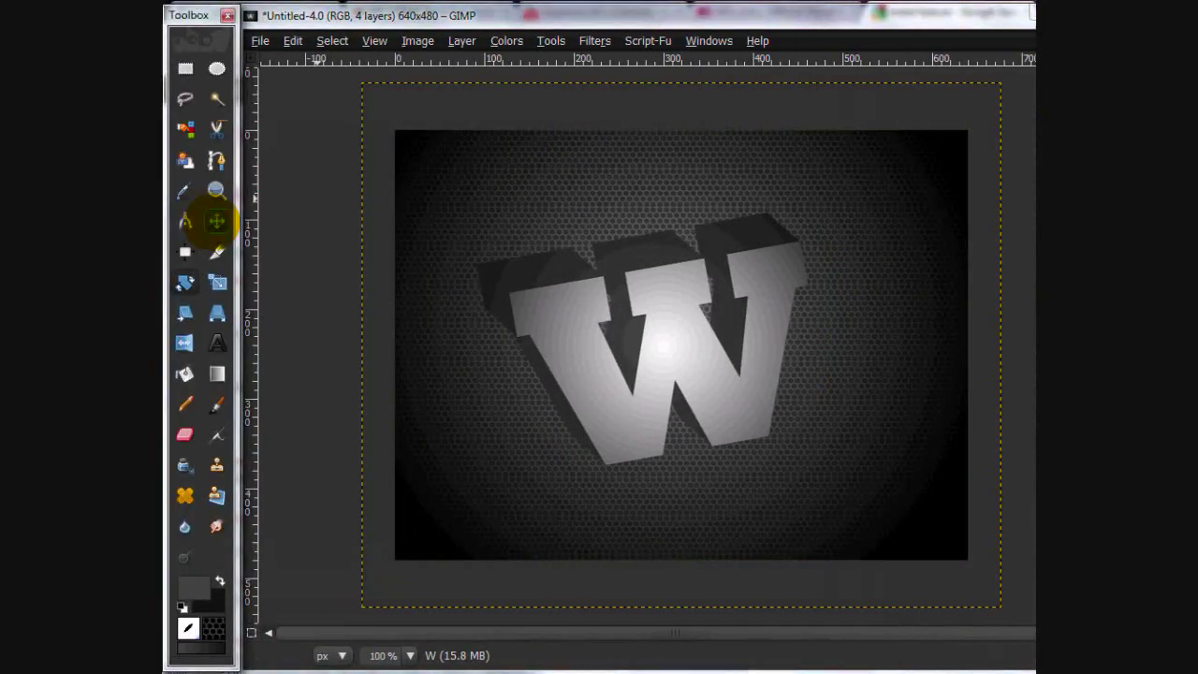
left_click_drag(406, 361, 422, 393)
mouse_move(694, 374)
left_mouse_down()
mouse_move(701, 356)
mouse_move(684, 372)
left_mouse_up()
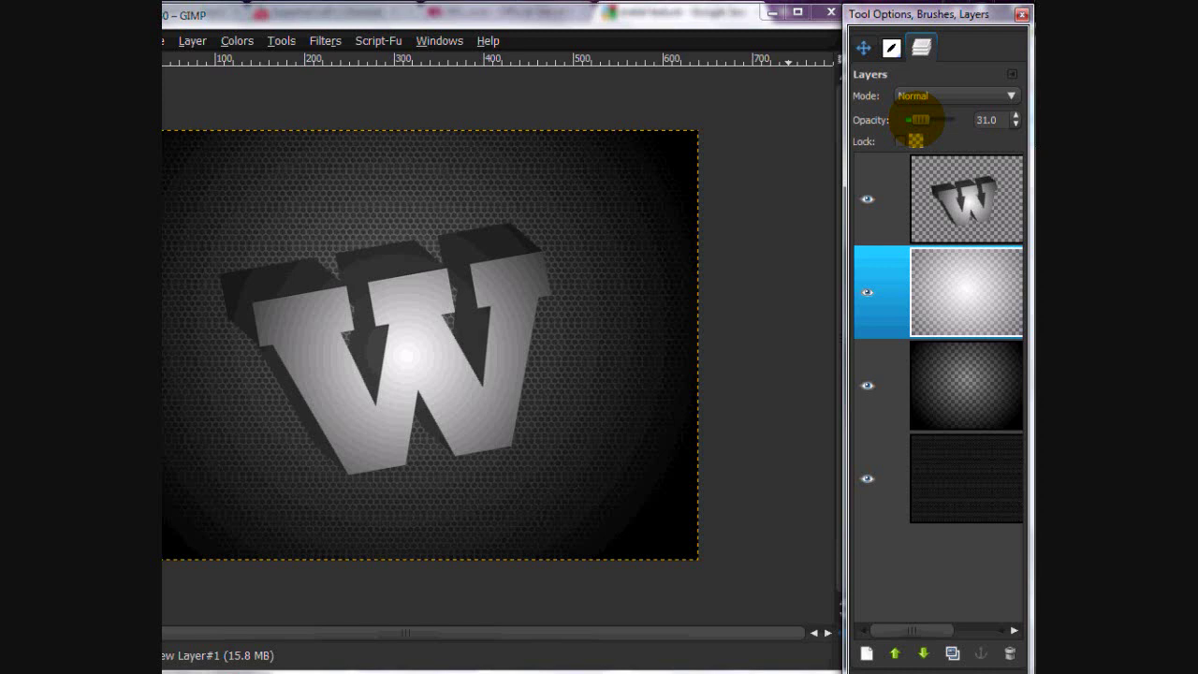
Set the opacity of the white radial gradient layer to 19.
left_click_drag(922, 121, 916, 121)
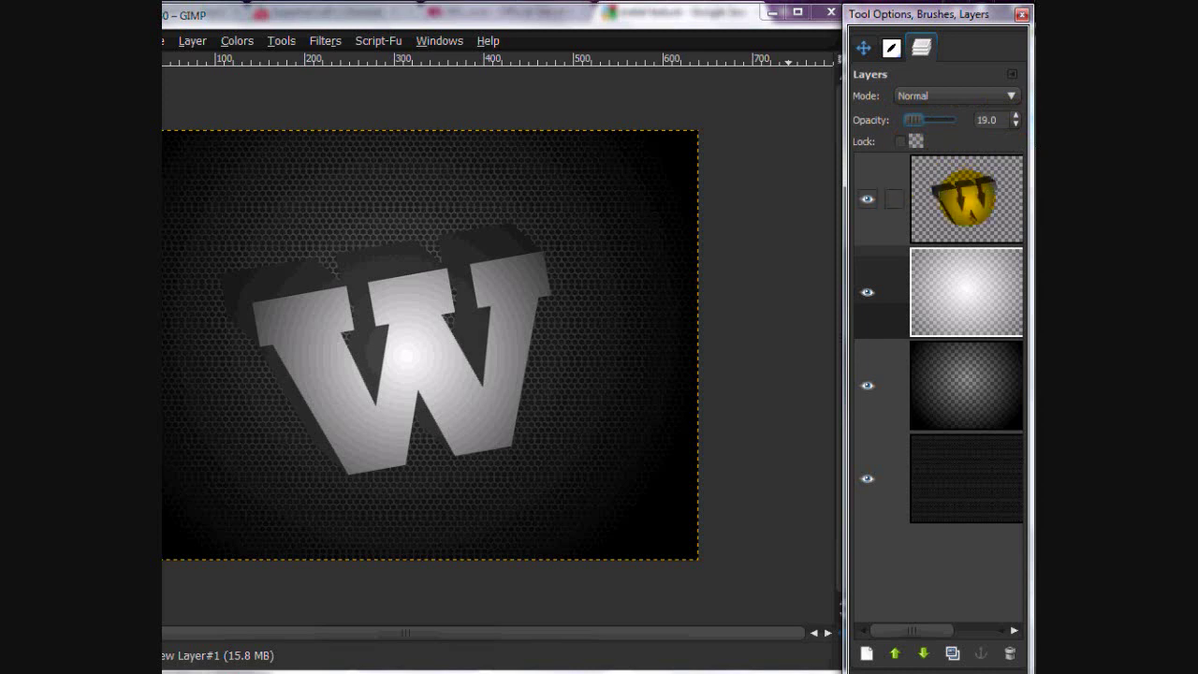
Paint a thin vertical line on the W layer from the right arm's top face past the image's upper edge, using the Calligraphic Brush at scale 0.07.
left_click(965, 198)
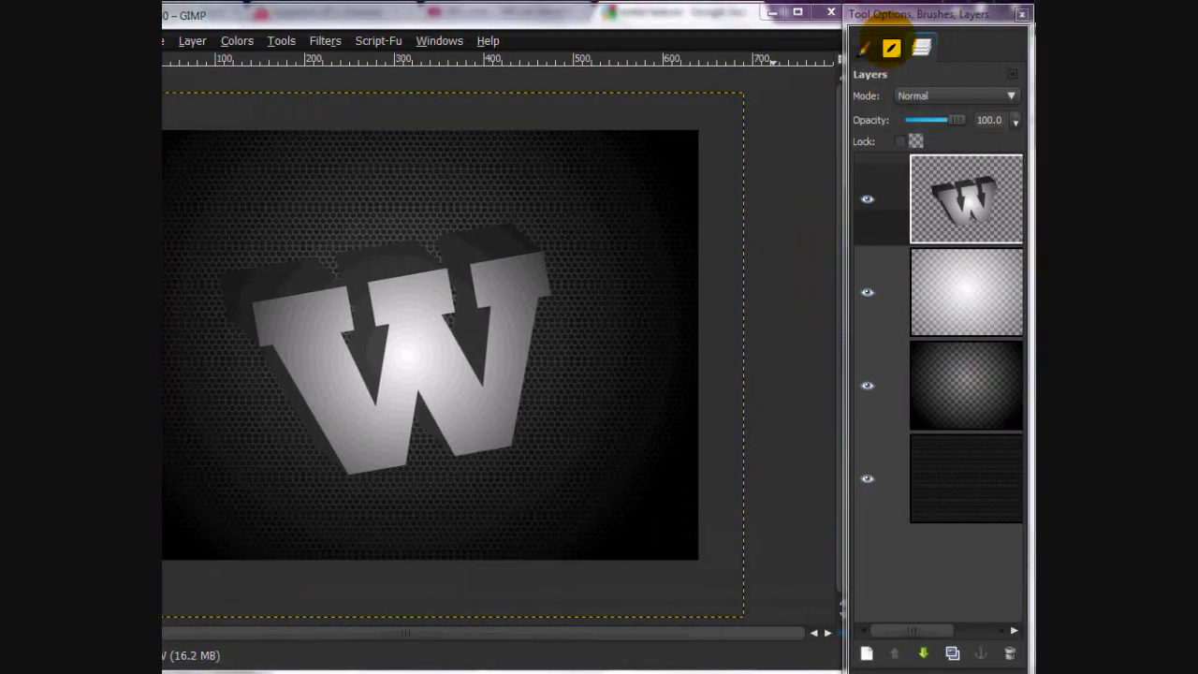
left_click(891, 47)
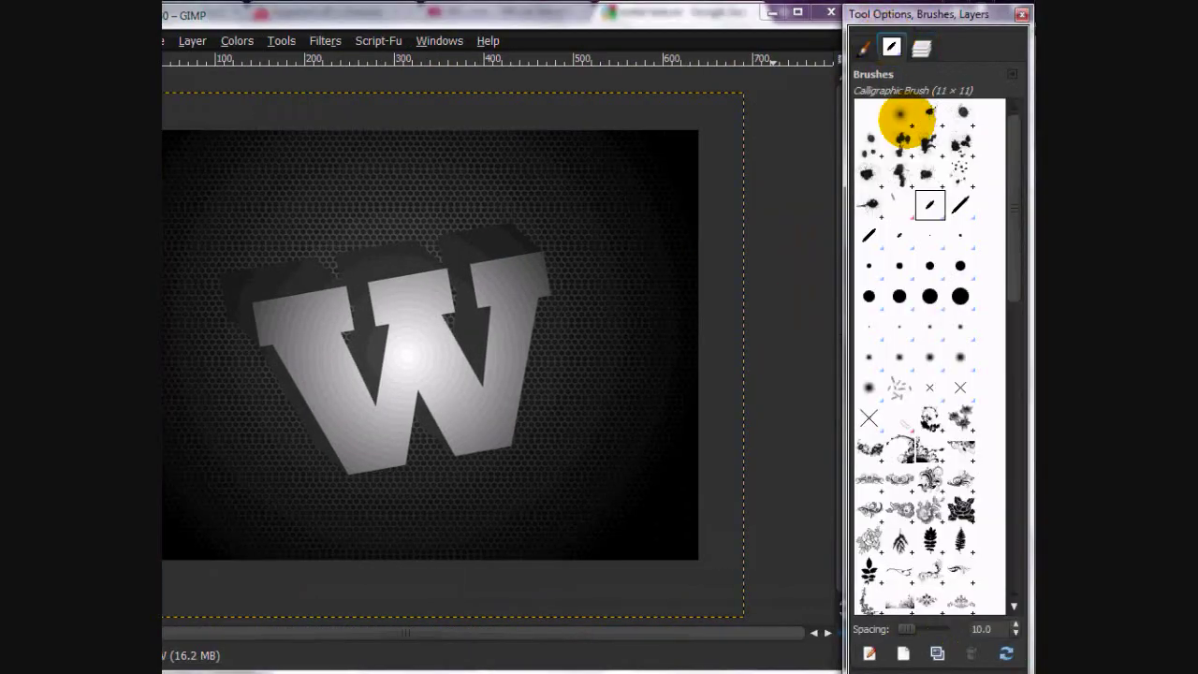
left_click(862, 45)
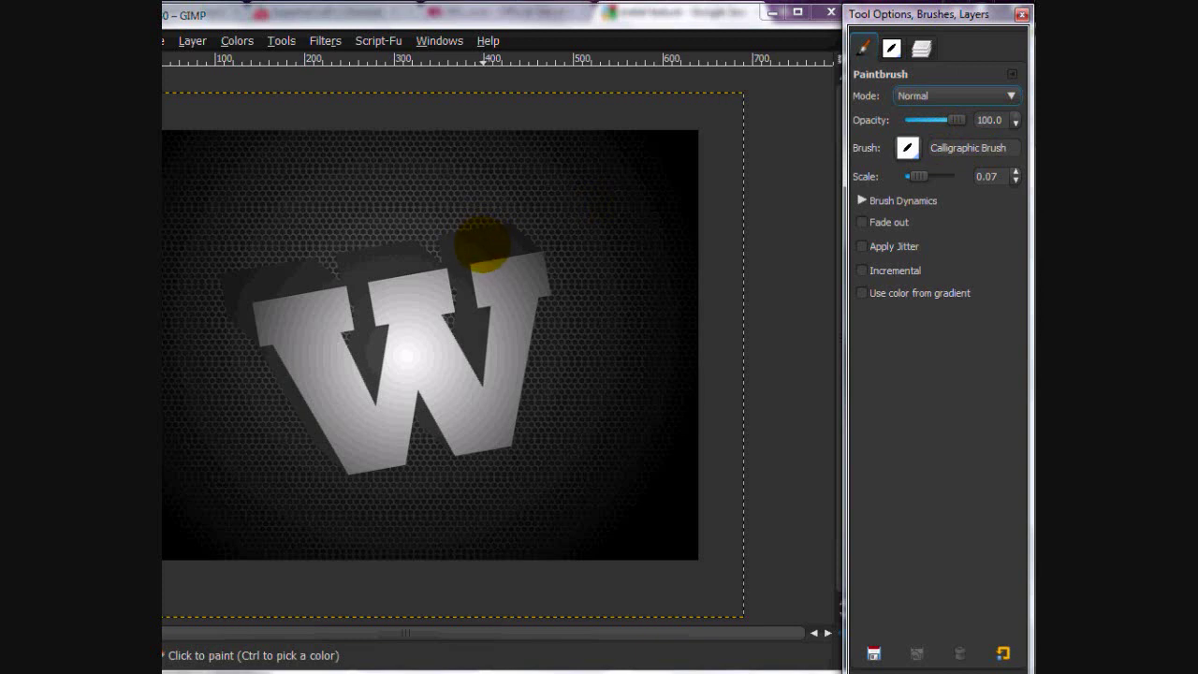
left_click(483, 245)
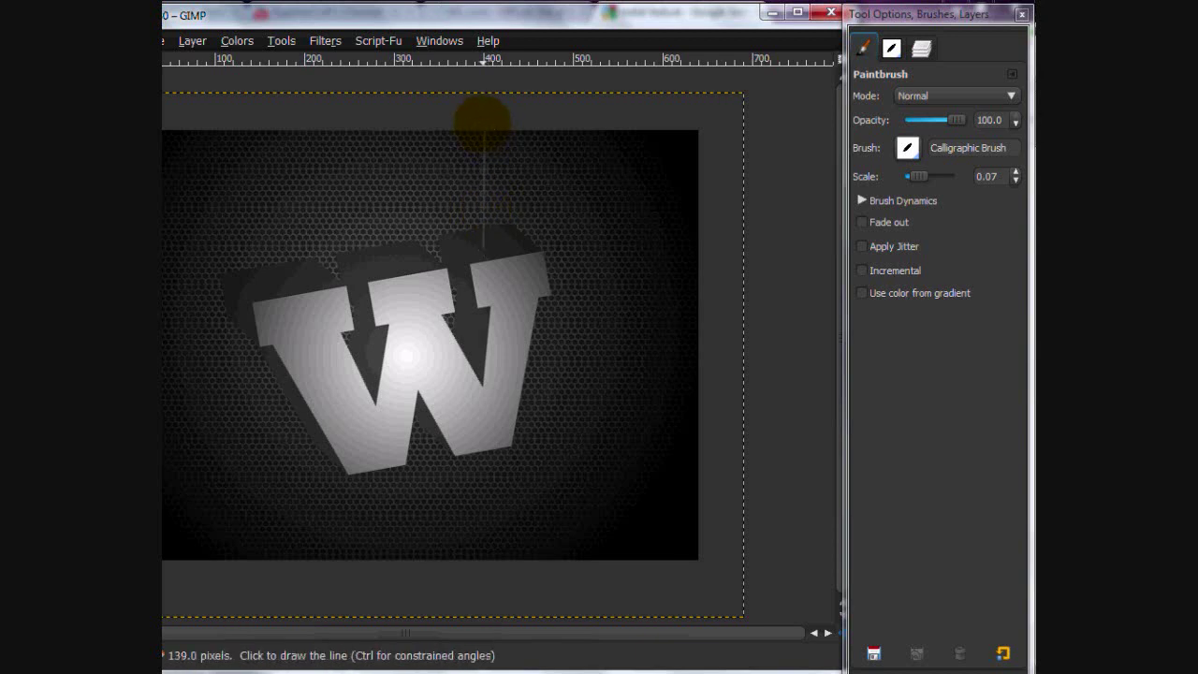
left_click(482, 123, "shift")
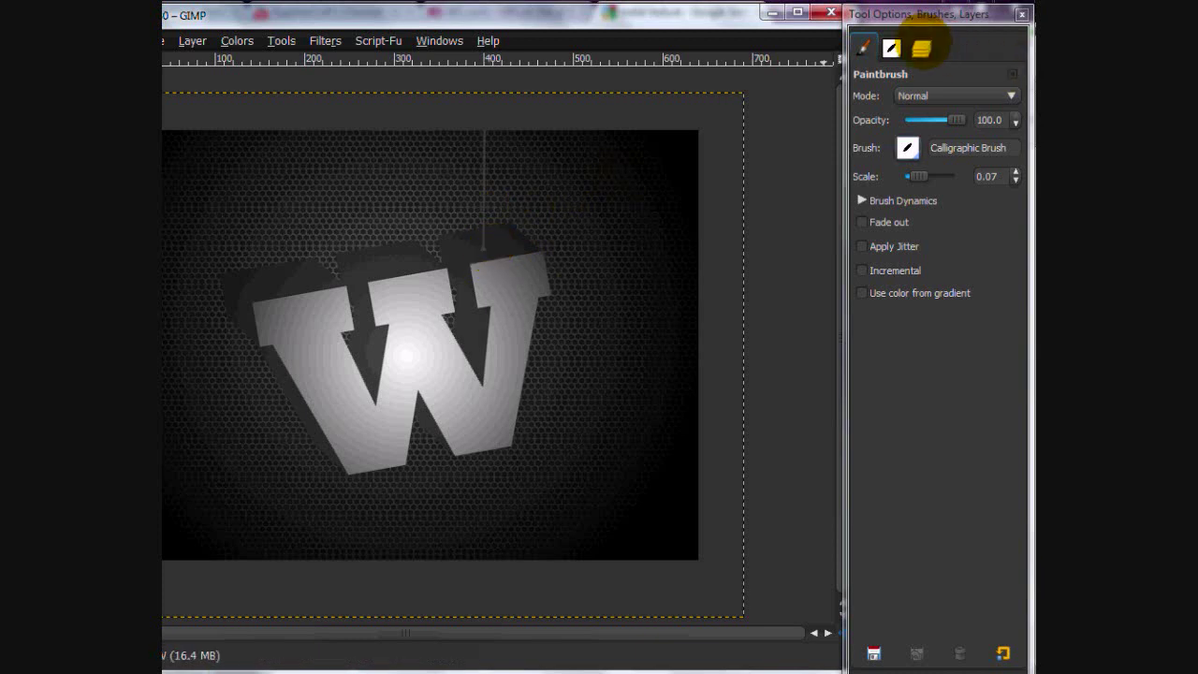
Add a transparent 640 x 480 px layer directly above the white radial gradient layer.
left_click(922, 48)
left_click(980, 186)
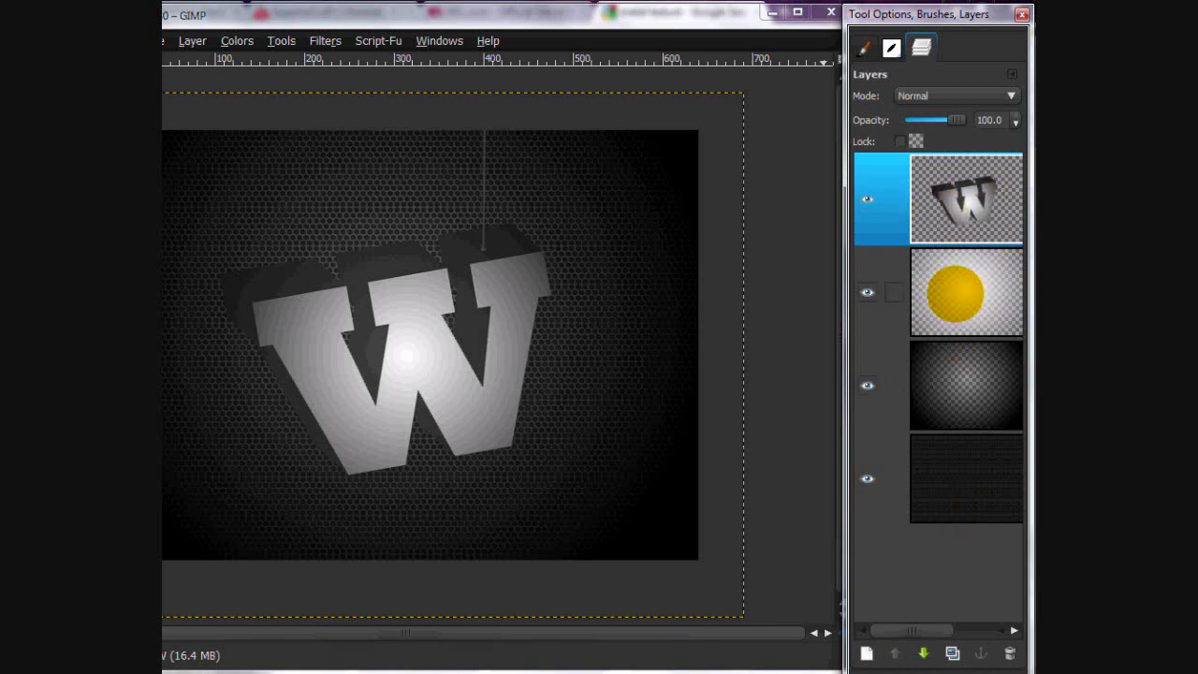
left_click(963, 294)
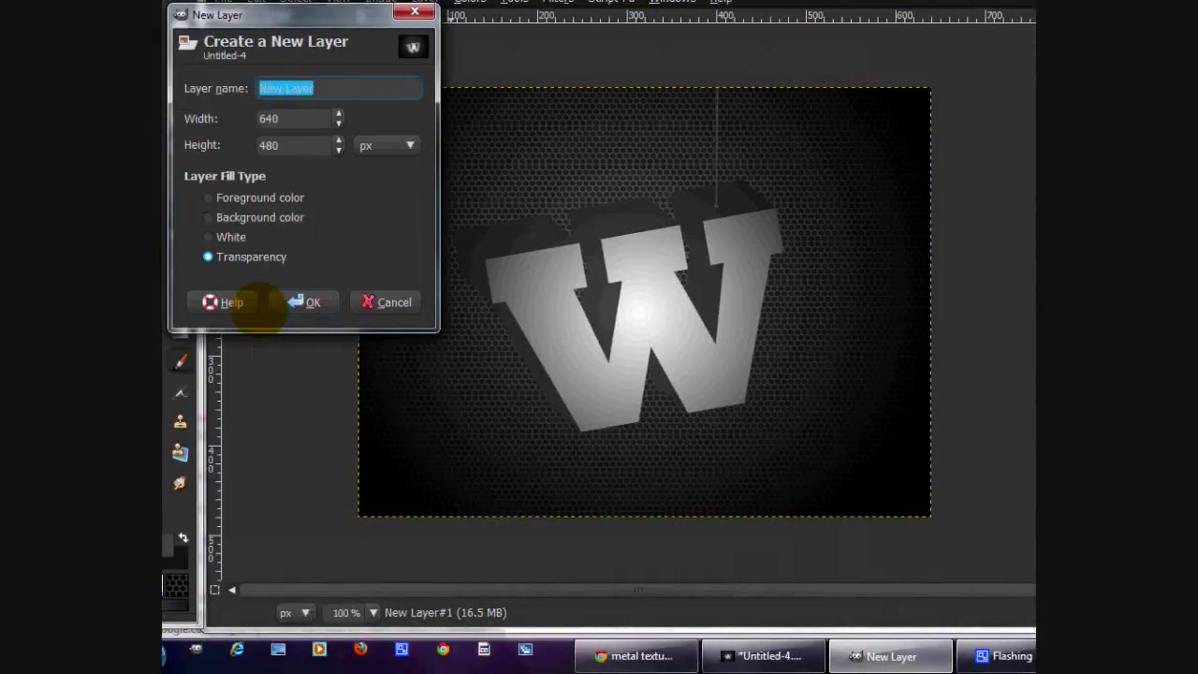
left_click(67, 303)
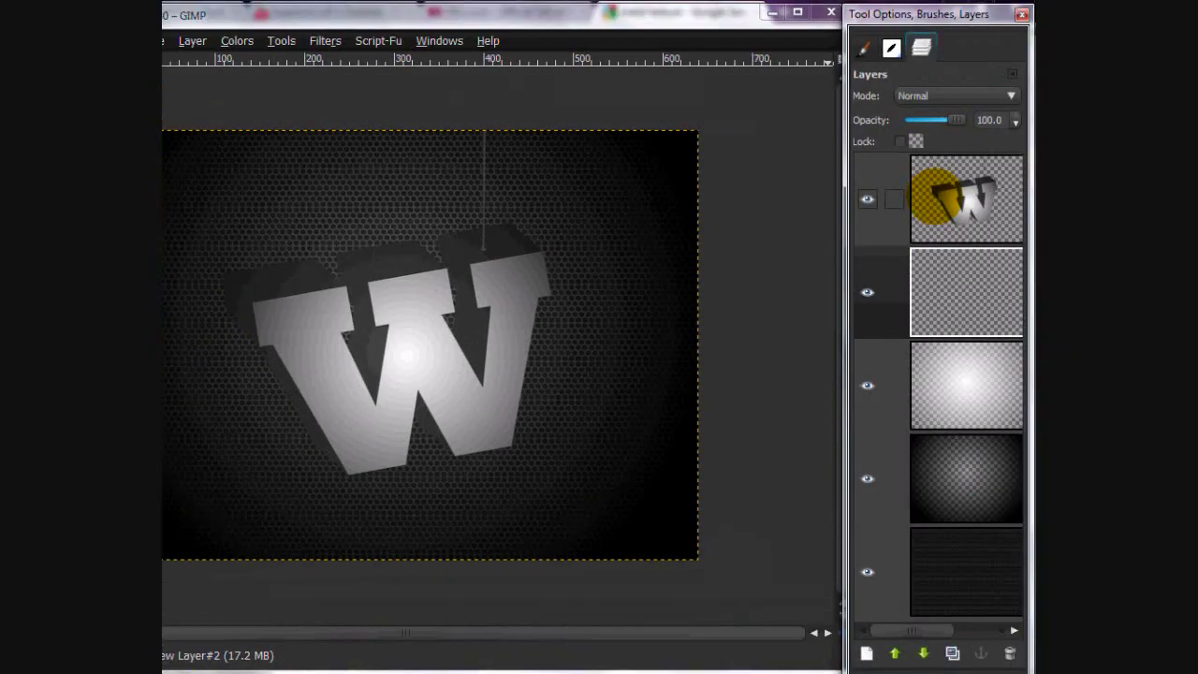
Create a selection from the W layer's alpha and fill it with the hexagon pattern on the new transparent layer.
right_click(936, 155)
left_click(855, 594)
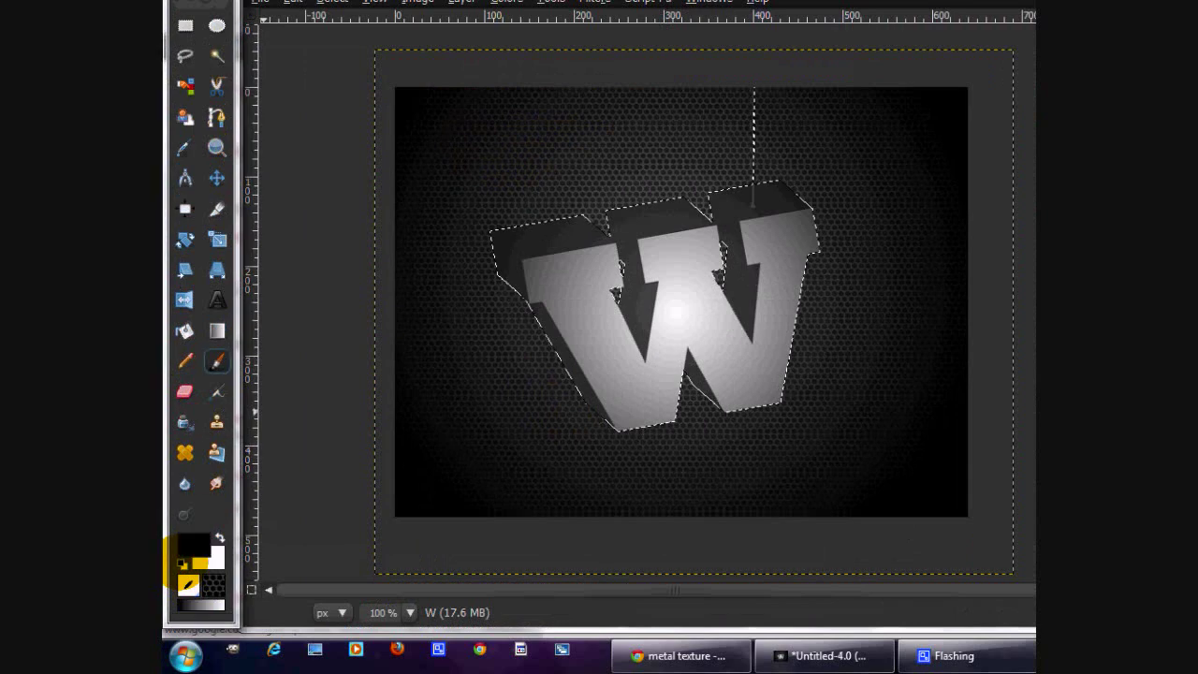
left_click(216, 333)
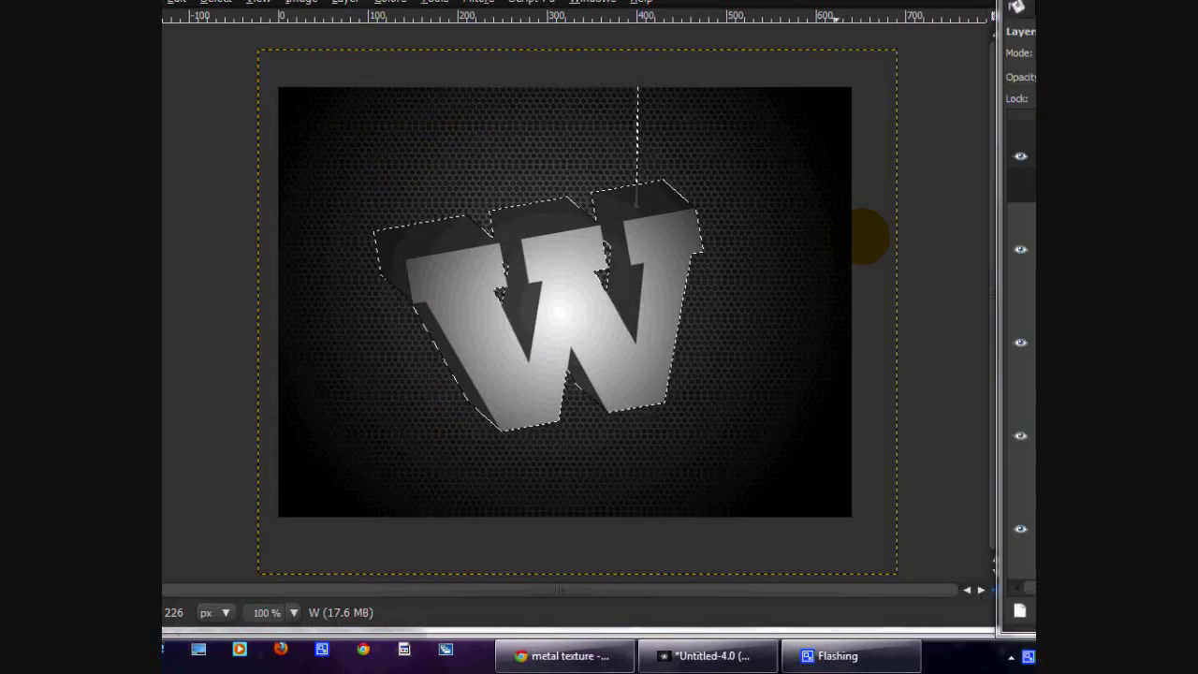
left_click(946, 249)
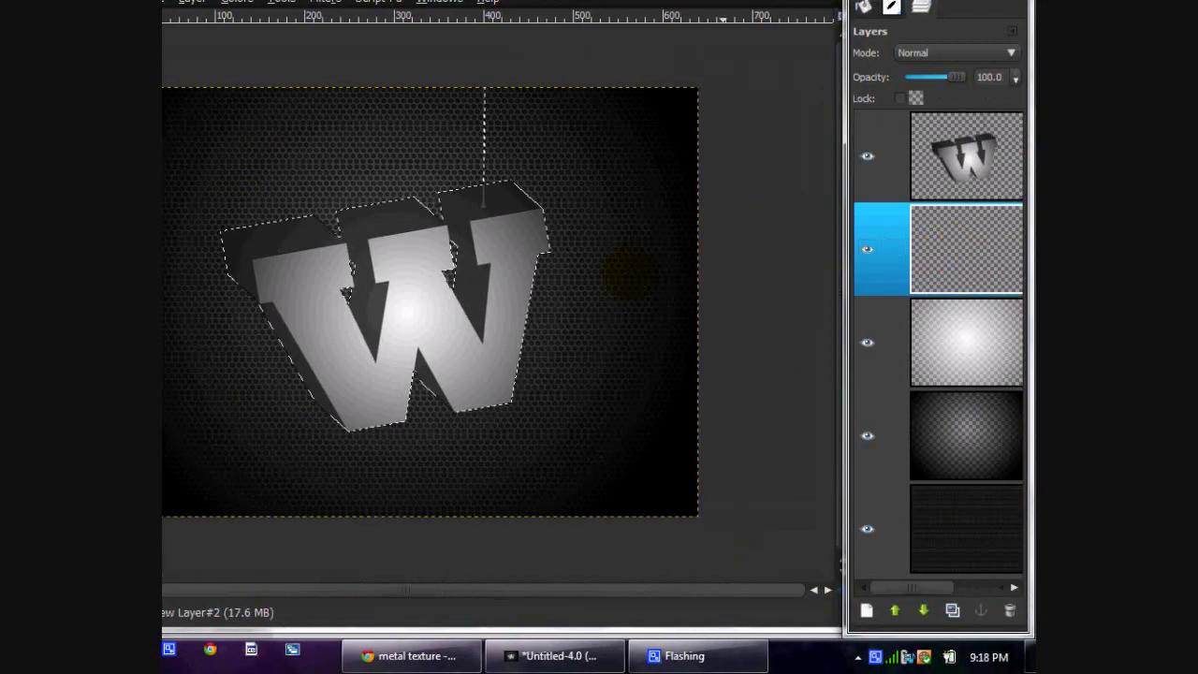
left_click(417, 284)
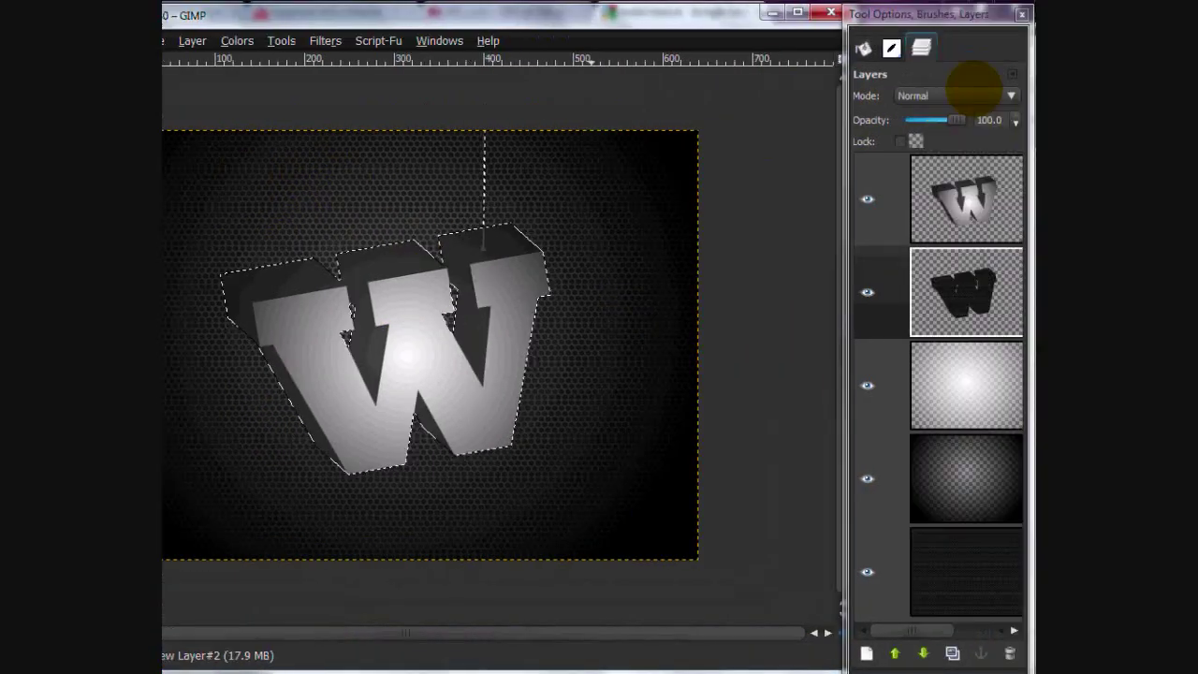
Refill the W-shaped selection on the new layer with the black foreground color and clear the selection.
left_click(863, 47)
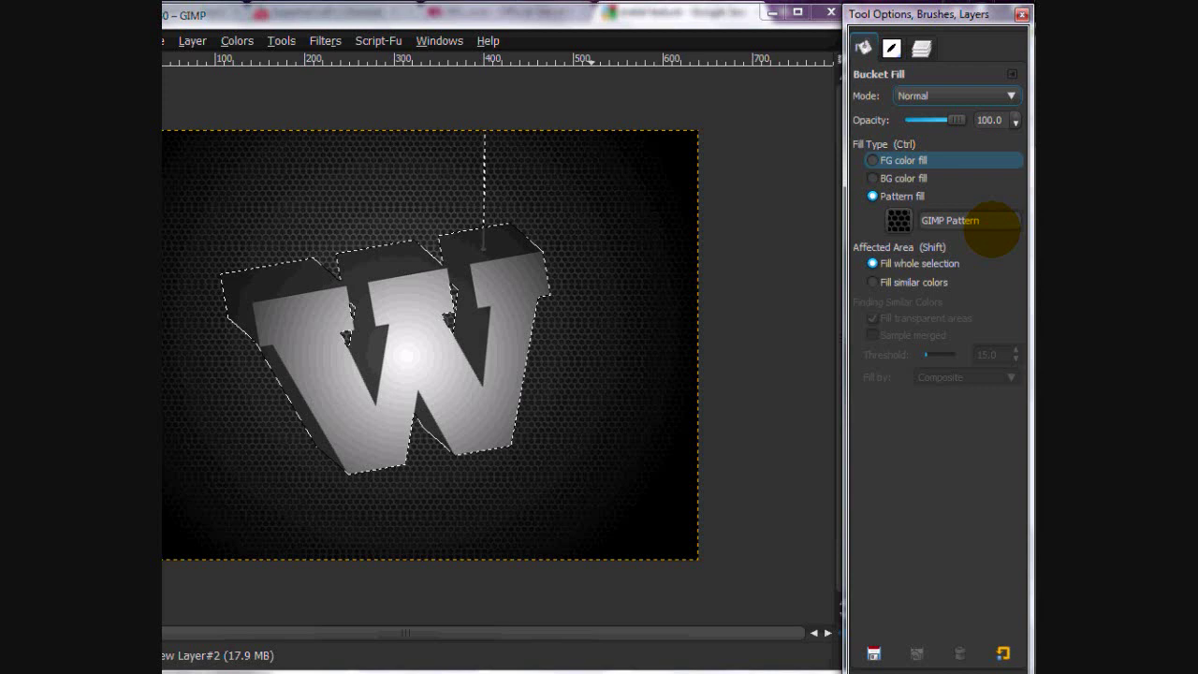
left_click(872, 196)
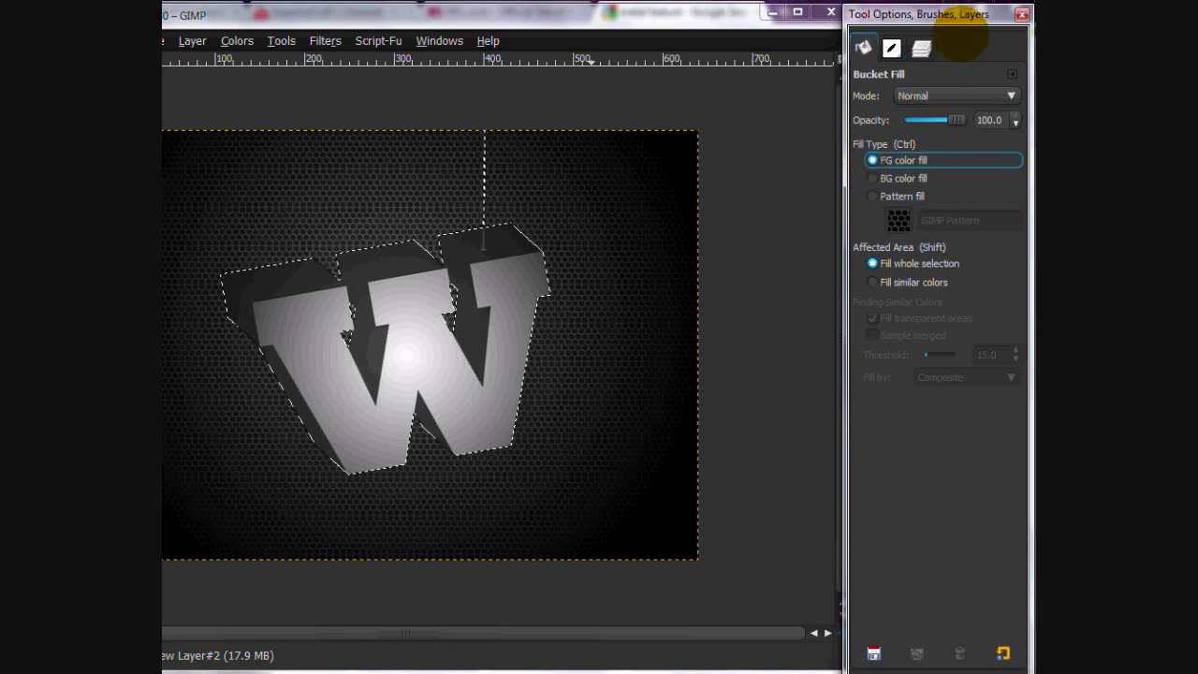
left_click(922, 48)
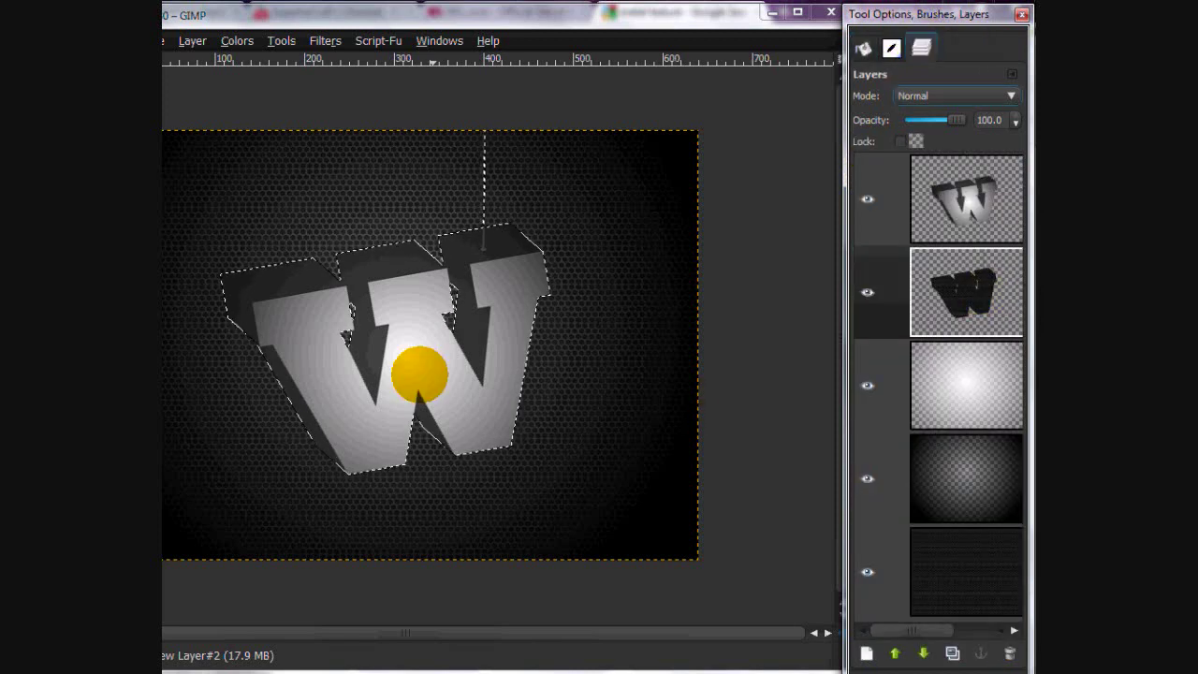
left_click(428, 368)
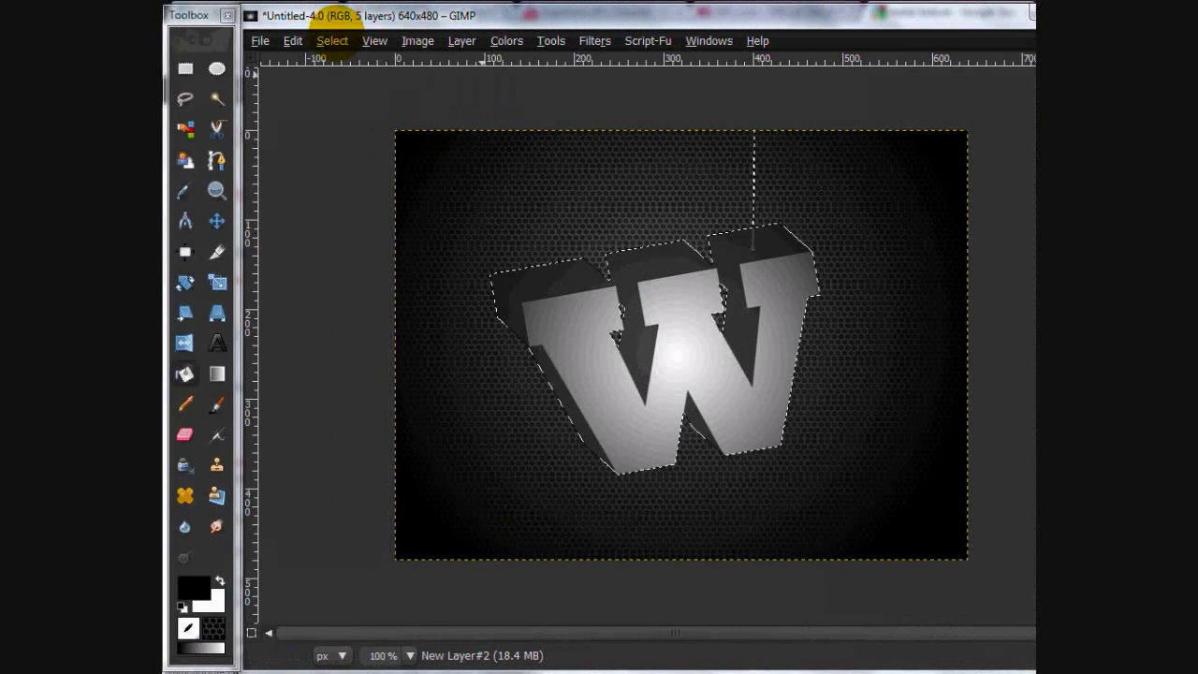
left_click(332, 41)
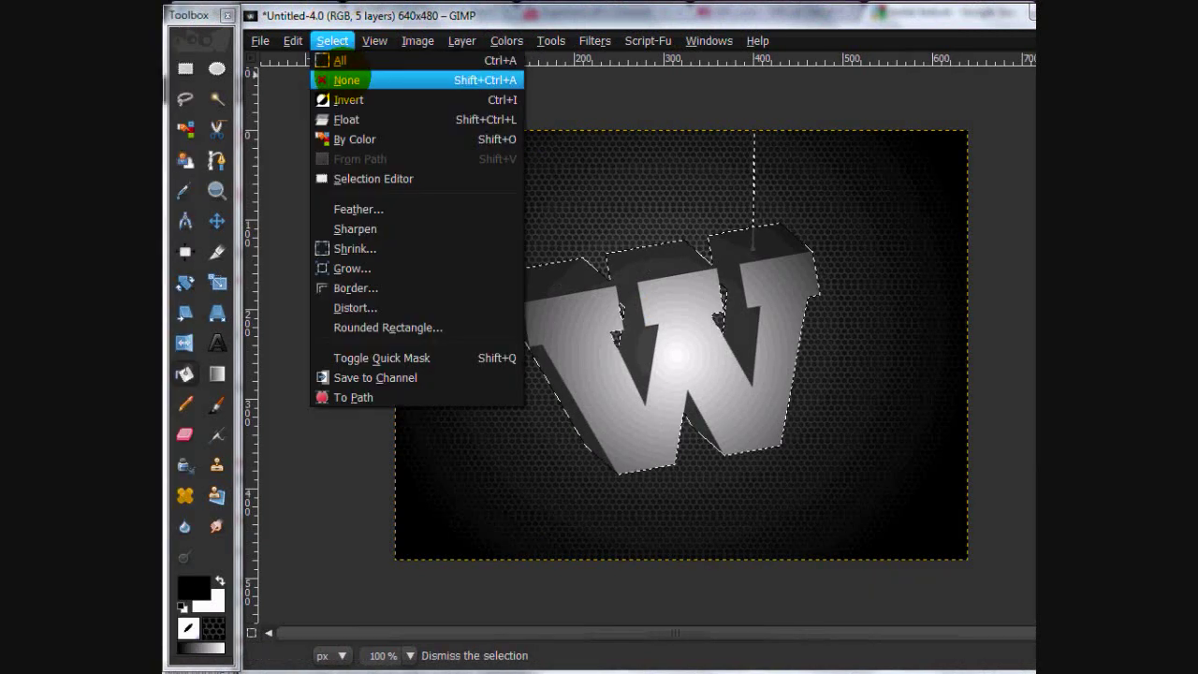
left_click(347, 81)
left_click(216, 373)
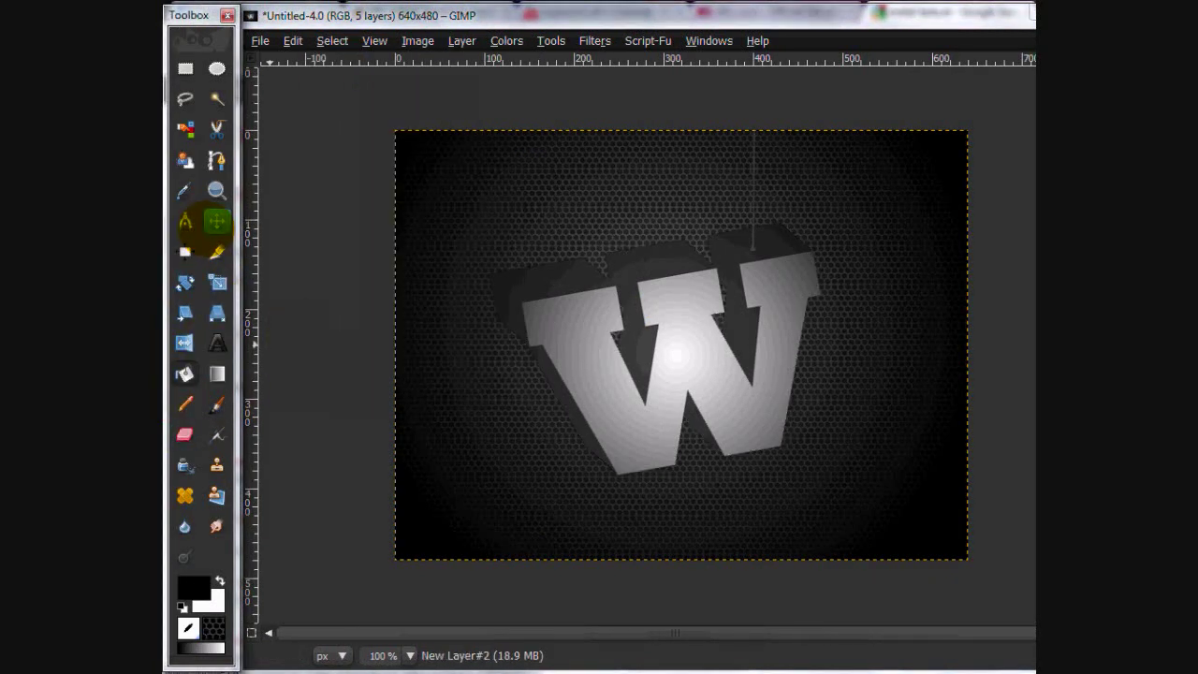
With the Move tool set to move the active layer, offset the black W shadow layer about 60 px left and 35 px up.
left_click(216, 221)
left_click(899, 47)
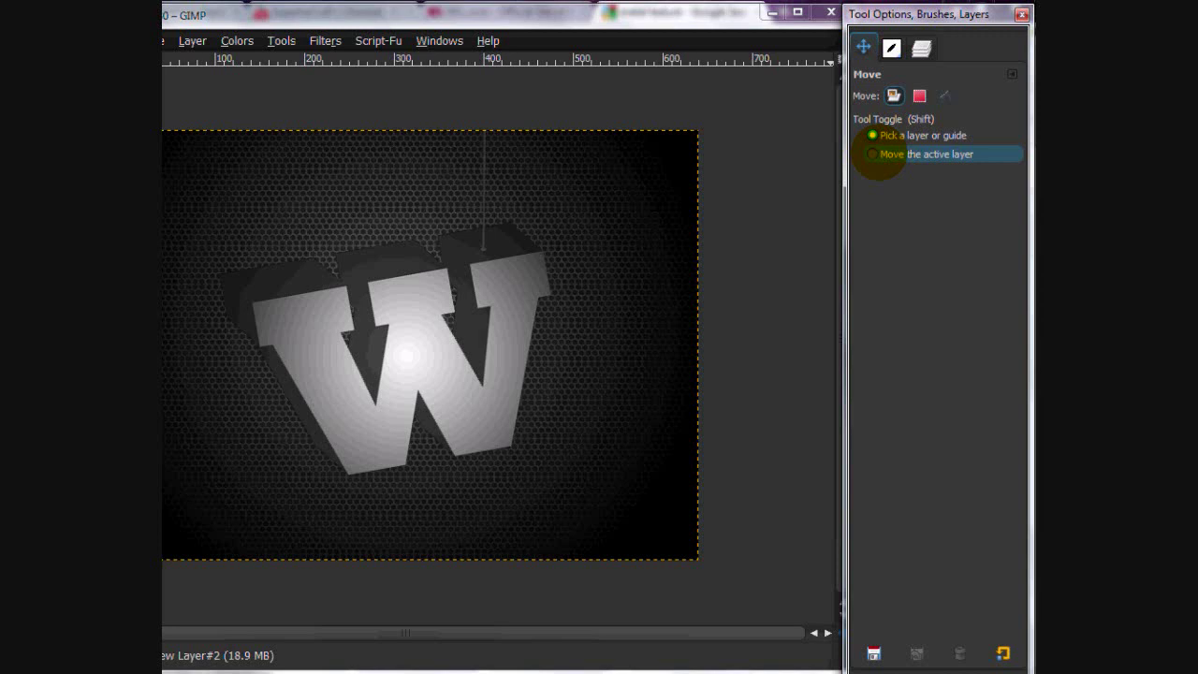
left_click(879, 153)
left_click(418, 328)
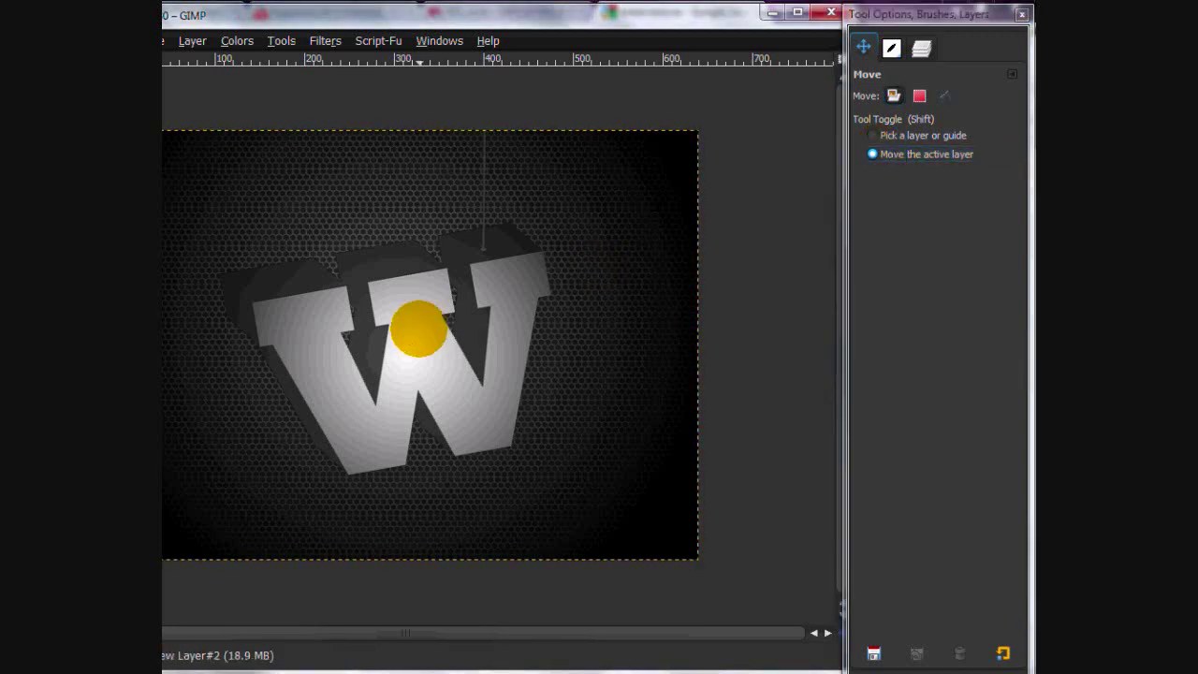
key("Up")
key("Up")
key("Up")
key("Up")
key("Up")
key("Up")
key("Up")
key("Up")
key("Up")
key("Up")
key("Up")
key("Up")
key("Up")
key("Up")
key("Up")
key("Up")
key("Up")
key("Up")
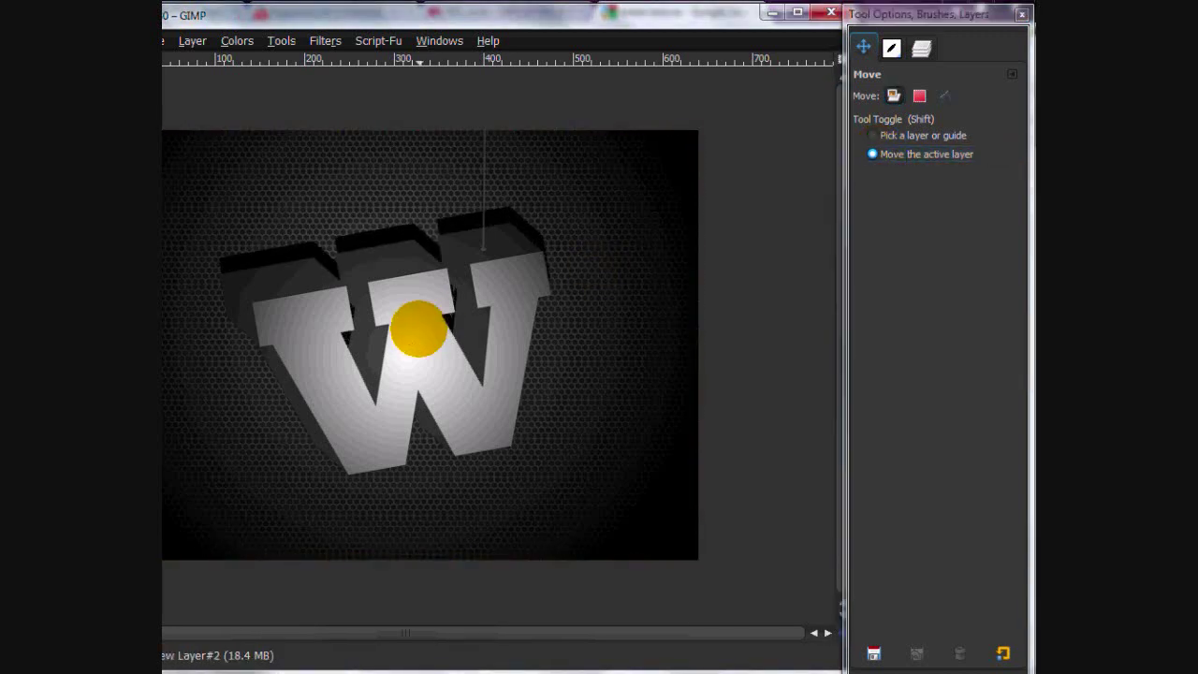
key("Left")
key("Left")
key("Left")
key("Left")
key("Left")
key("Left")
key("Left")
key("Left")
key("Left")
key("Left")
key("Left")
key("Left")
key("Left")
key("Left")
key("Left")
key("Left")
key("Left")
key("Left")
key("Left")
key("Left")
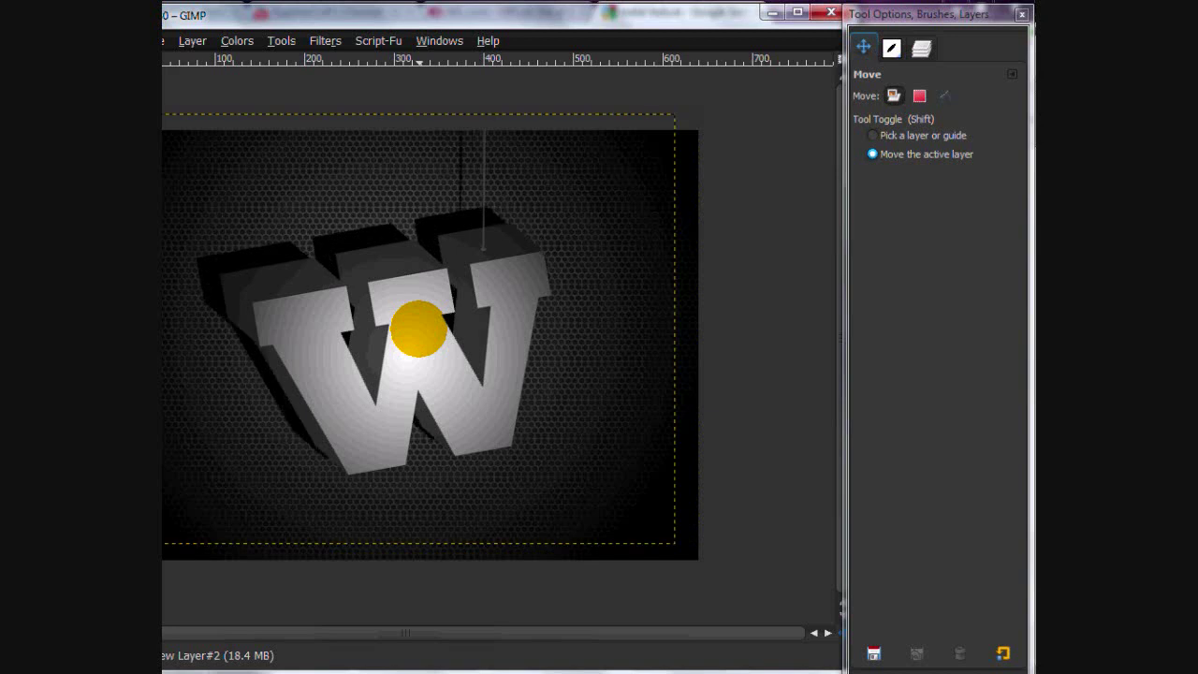
key("Up")
key("Up")
key("Up")
key("Up")
key("Up")
key("Up")
key("Up")
key("Up")
key("Up")
key("Up")
key("Up")
key("Up")
key("Left")
key("Left")
key("Left")
key("Left")
key("Left")
key("Left")
key("Left")
key("Left")
key("Left")
key("Left")
key("Left")
key("Left")
key("Left")
key("Left")
key("Left")
key("Left")
key("Left")
key("Left")
key("Left")
key("Left")
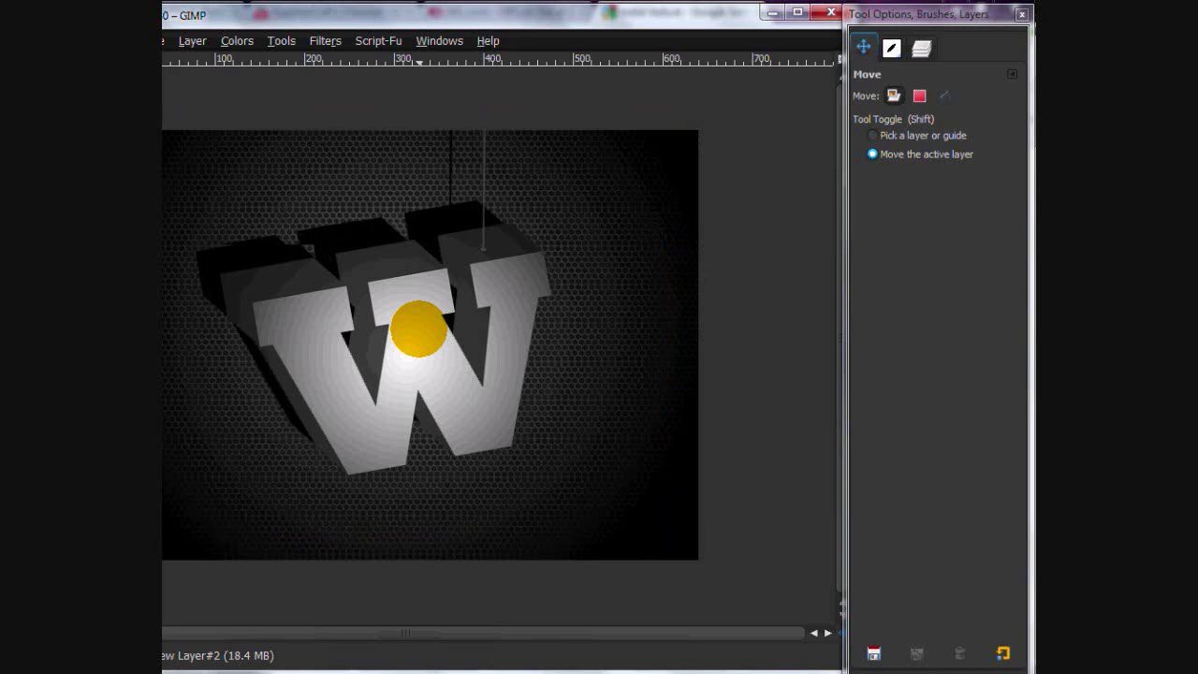
key("Left")
key("Left")
key("Up")
key("Up")
key("Up")
key("Up")
key("Up")
key("Up")
key("Up")
key("Up")
key("Up")
key("Up")
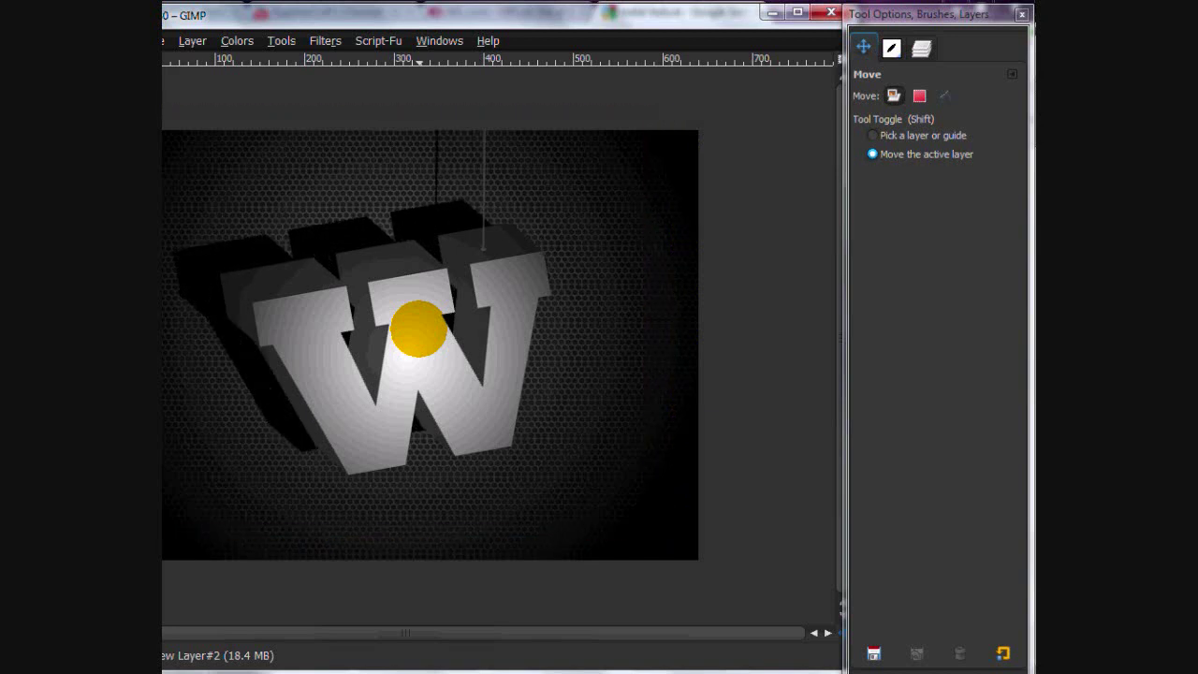
key("Left")
key("Left")
key("Left")
key("Left")
key("Left")
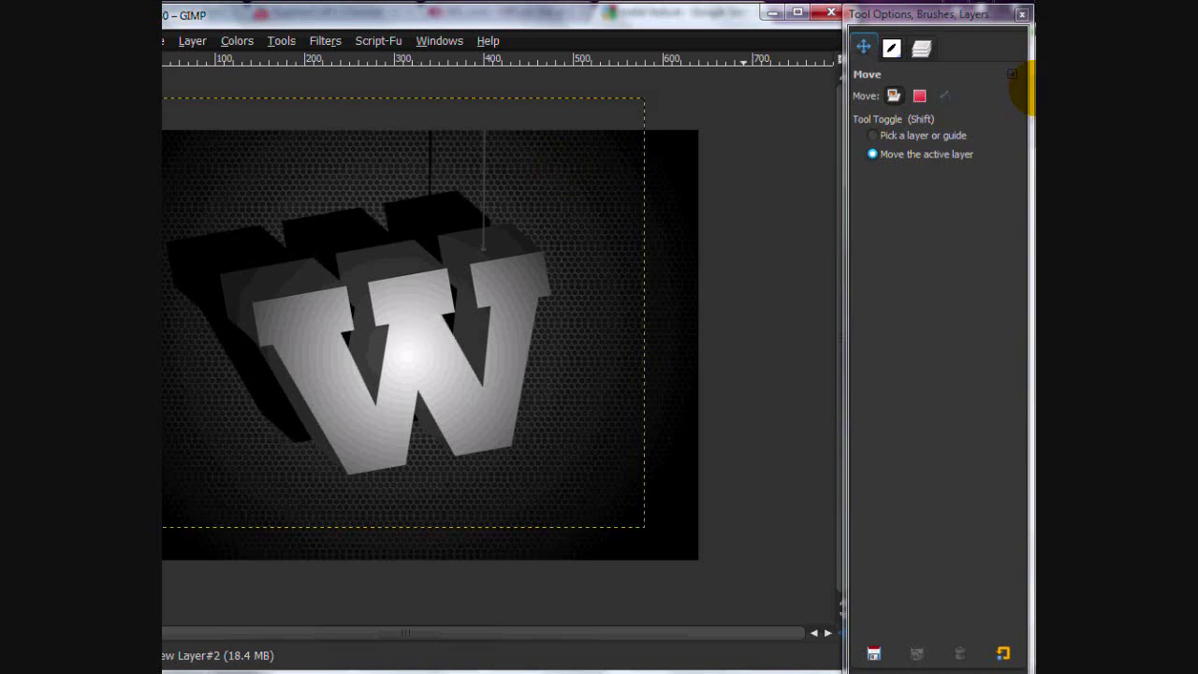
Blur the shadow layer using Gaussian Blur with a 63 px horizontal and vertical radius and the RLE method, applying it twice.
left_click(919, 48)
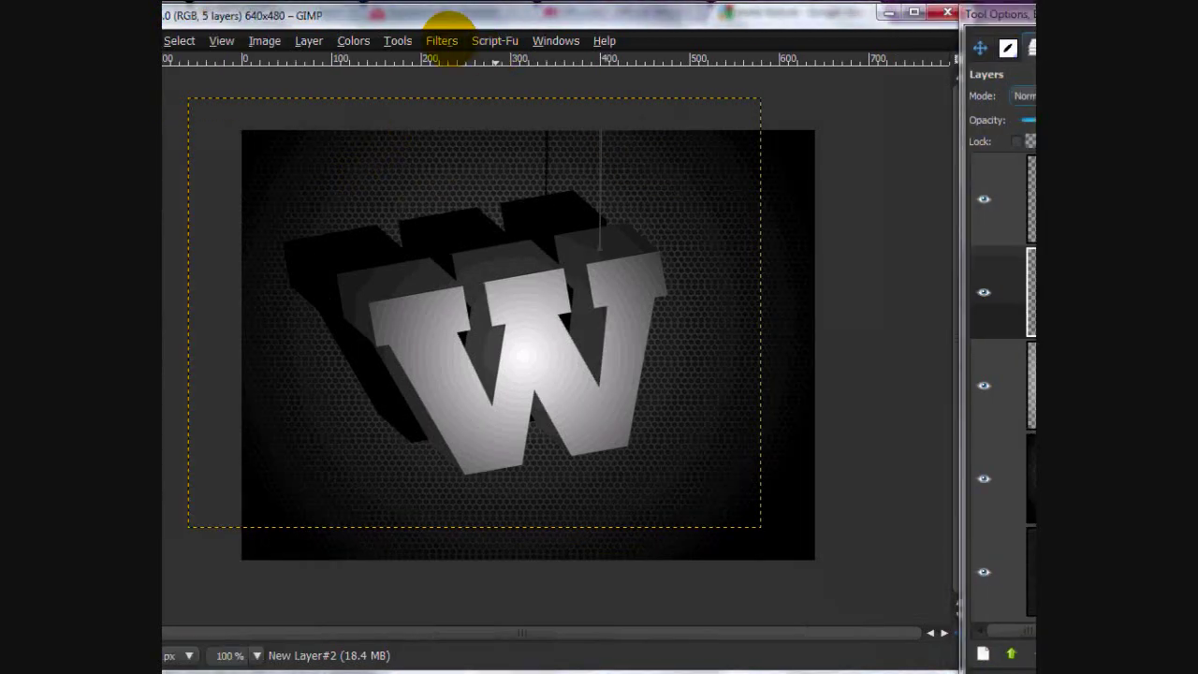
left_click(440, 40)
mouse_move(510, 150)
left_click(683, 169)
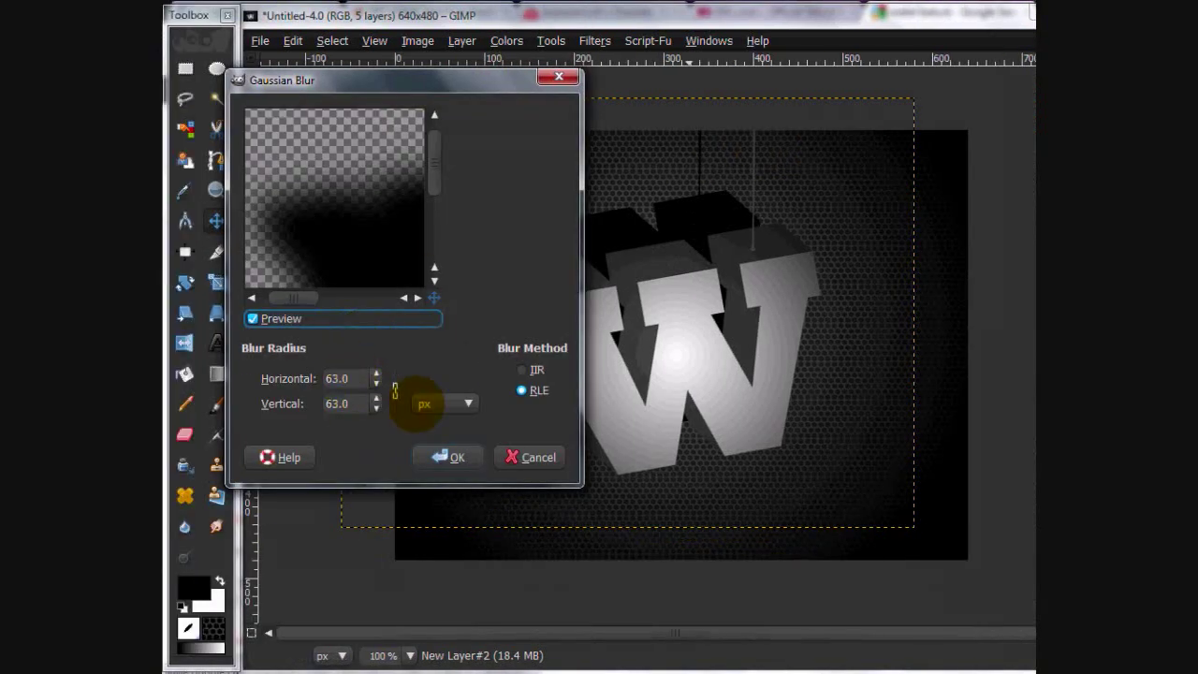
left_click(438, 456)
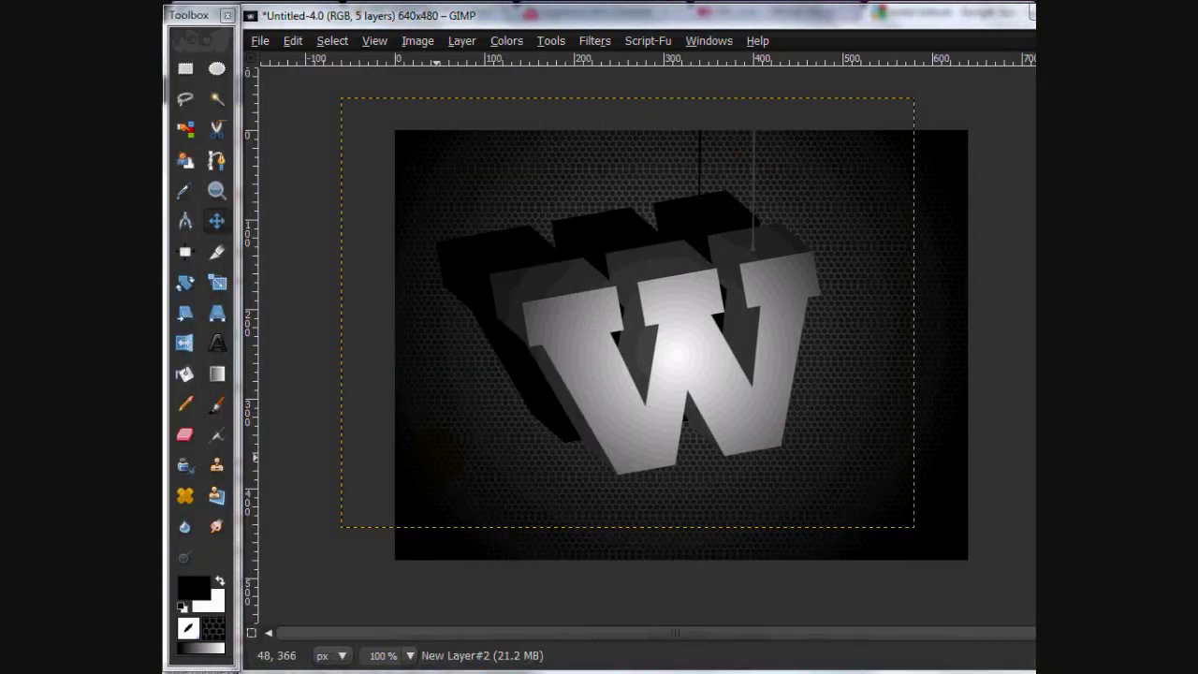
left_click(595, 41)
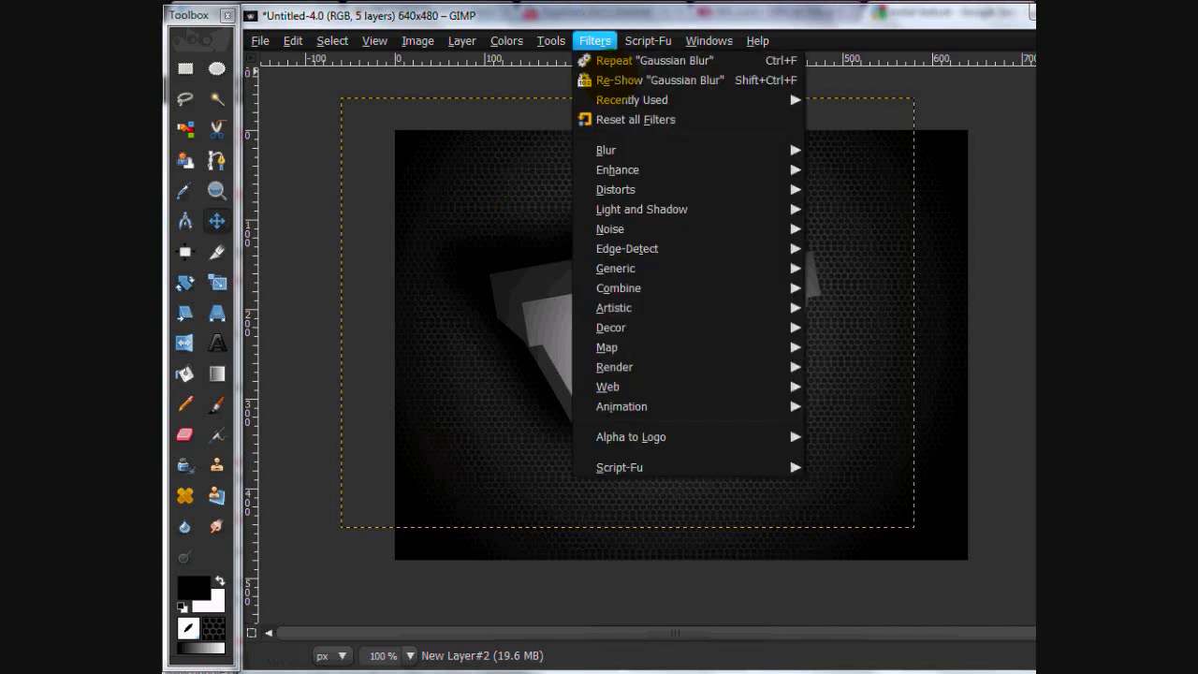
left_click(623, 59)
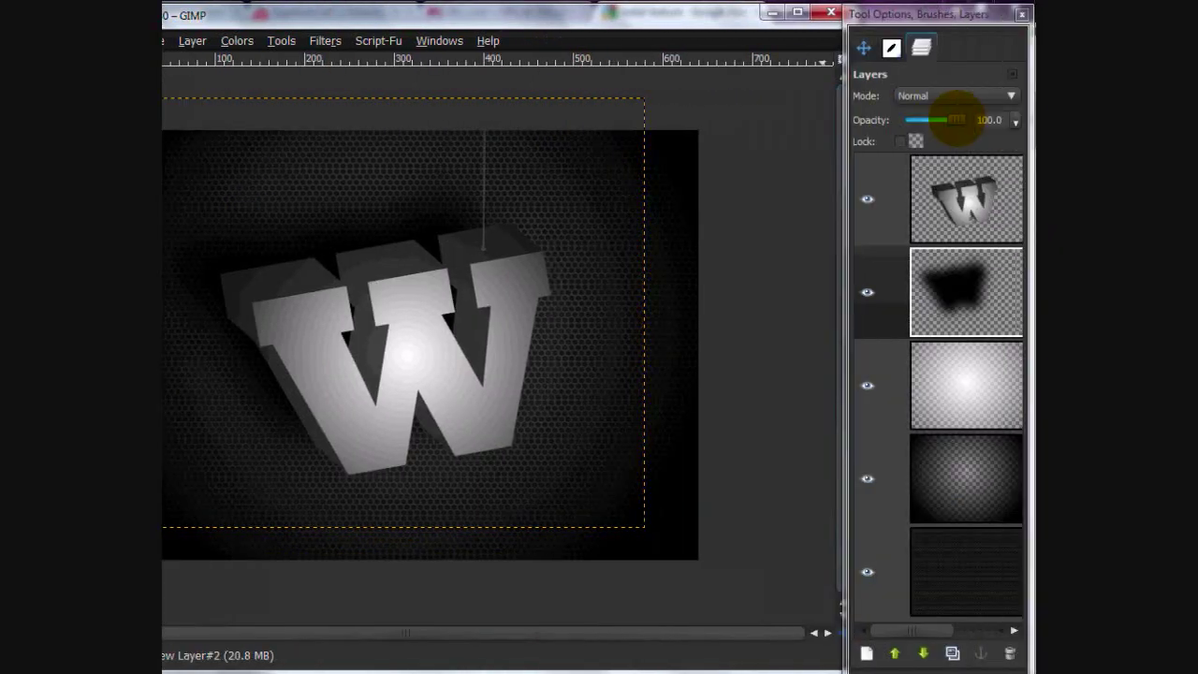
Lower the blurred shadow layer's opacity to 70.7 and shift the layer slightly farther left behind the W.
left_click_drag(958, 121, 943, 119)
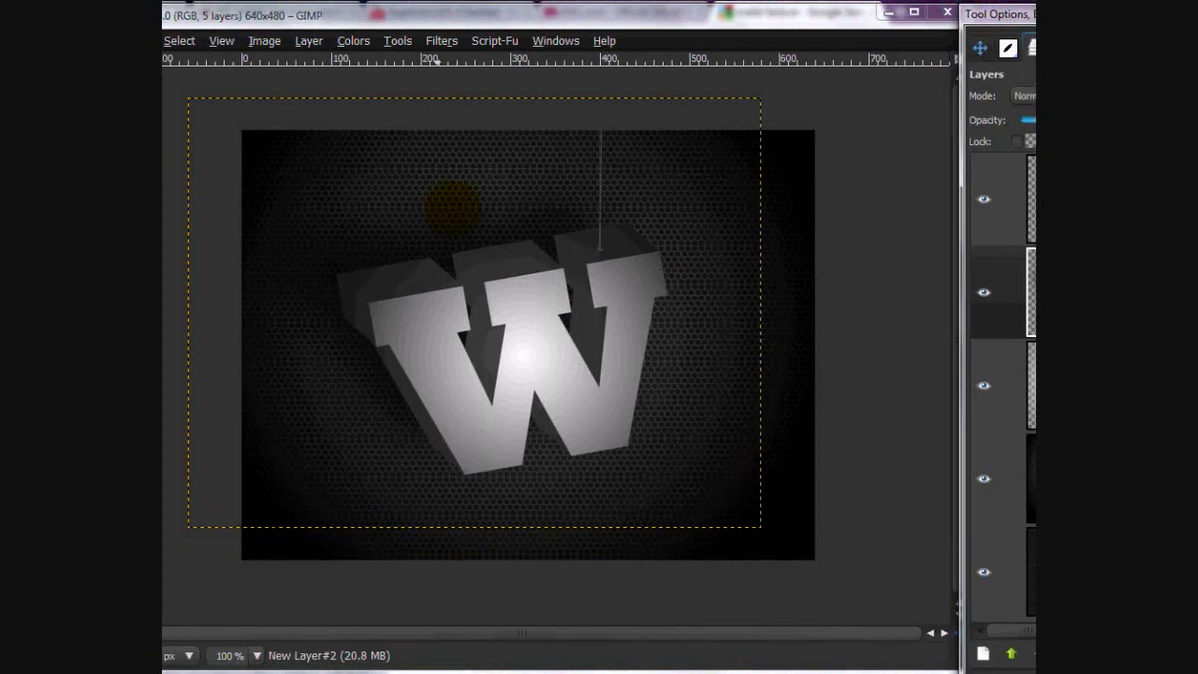
left_click_drag(353, 220, 332, 221)
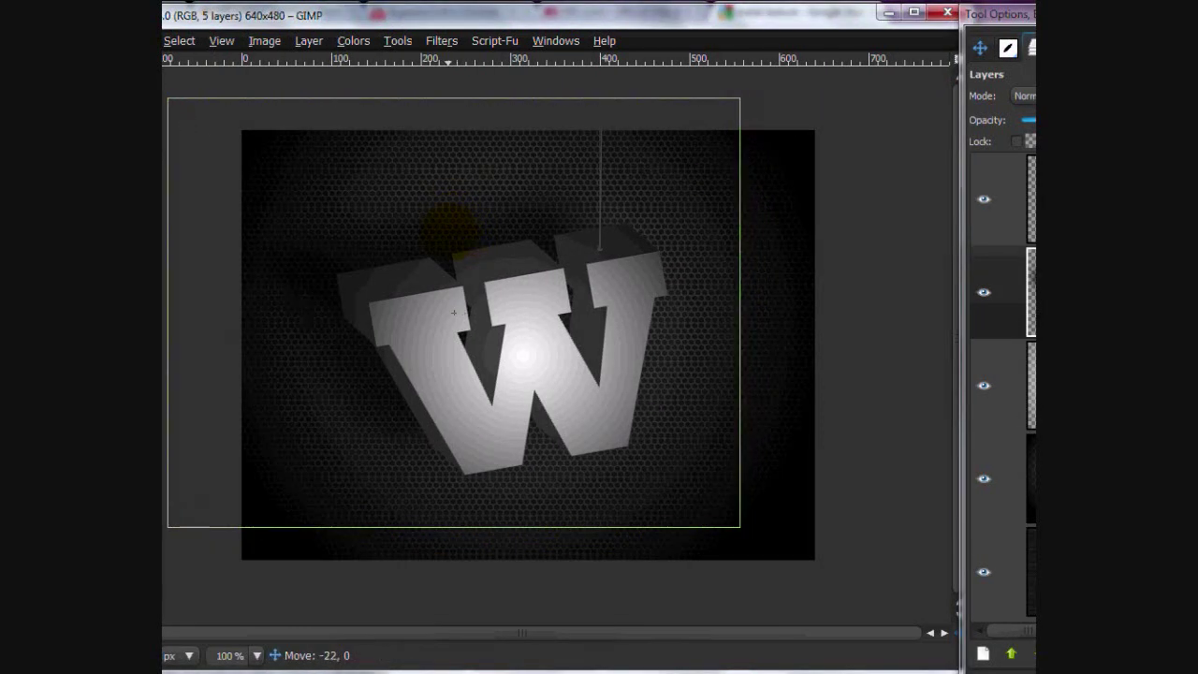
left_click_drag(454, 312, 446, 309)
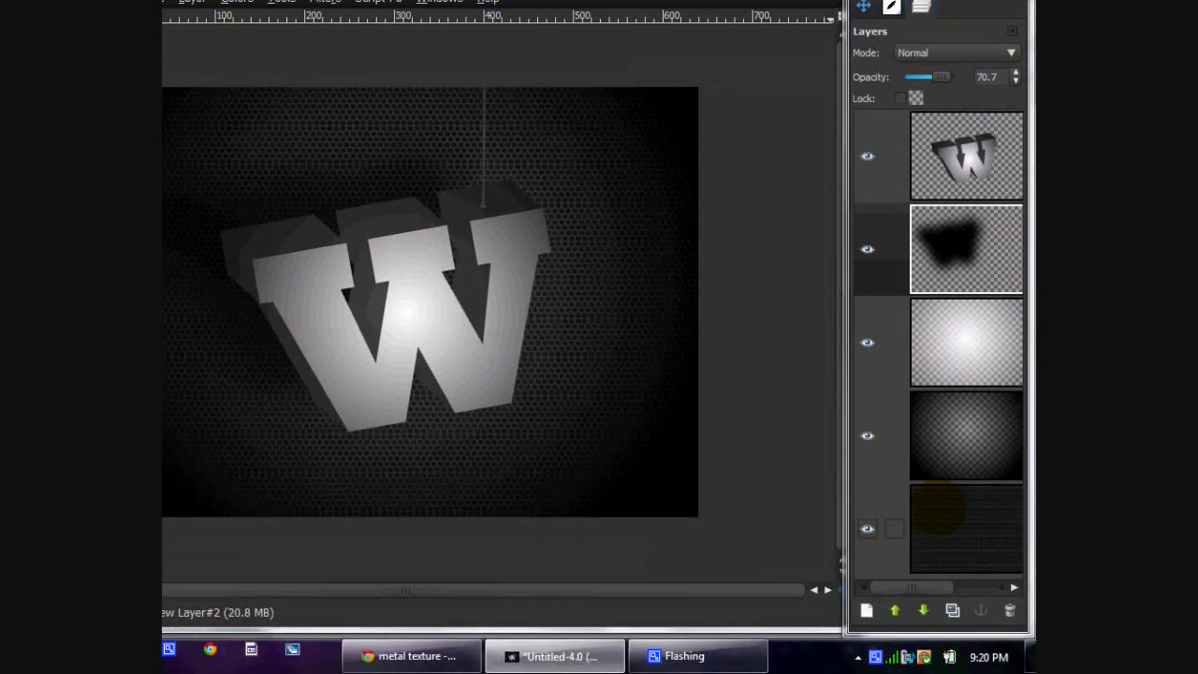
Make the hexagon-patterned Background layer the active layer.
left_click(939, 510)
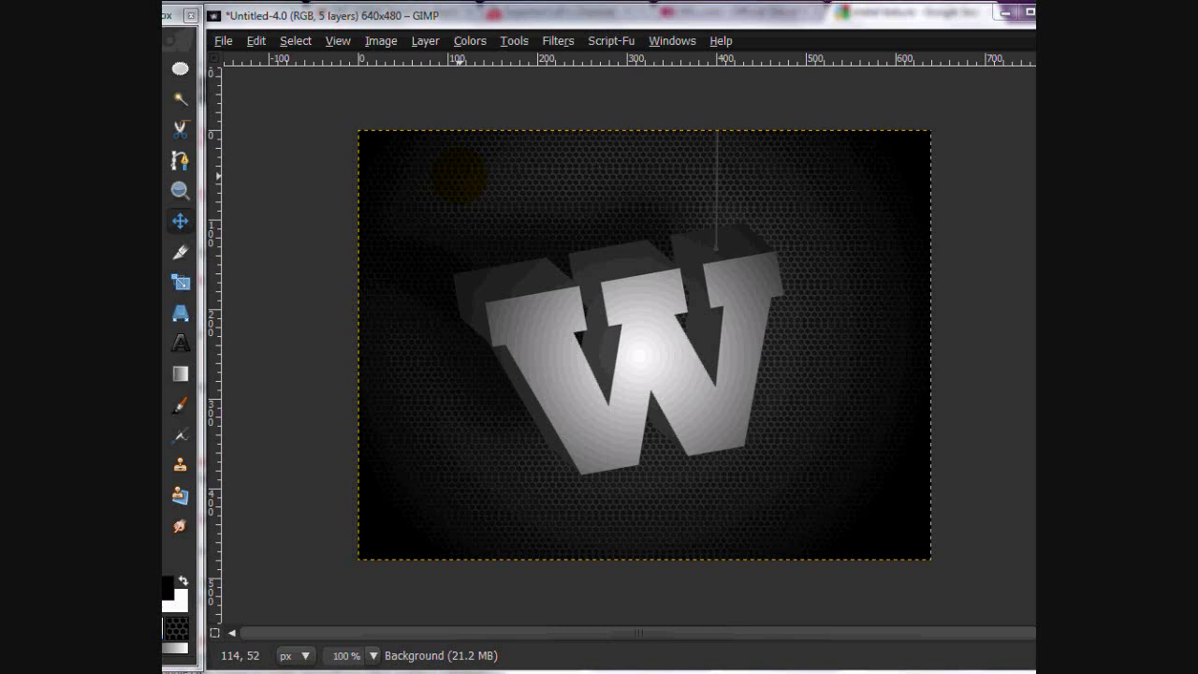